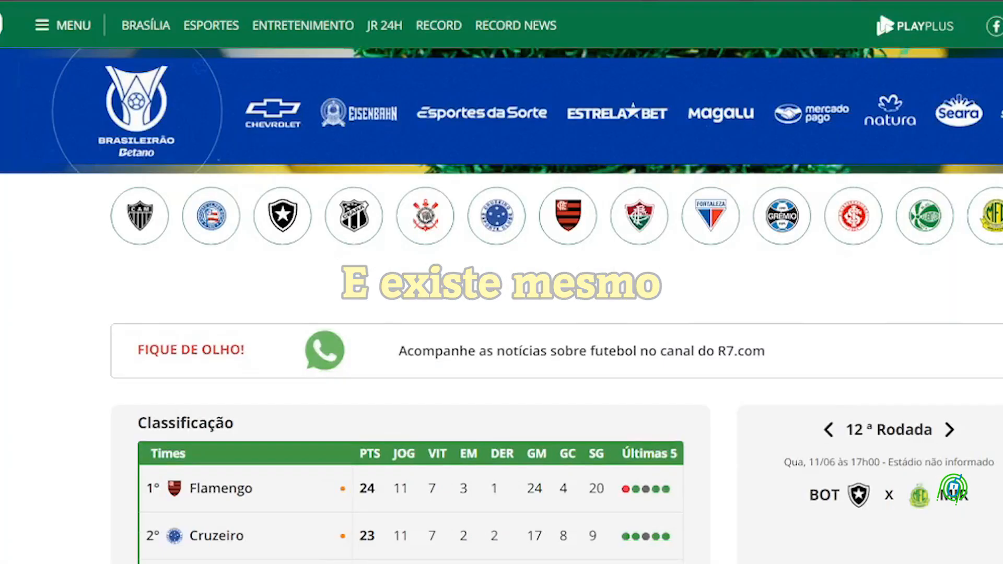
Look through the Brasileirão standings table from first to last place, including its legend
{"action": "scroll", "coordinate": [502, 313], "scroll_direction": "down", "scroll_amount": 2}
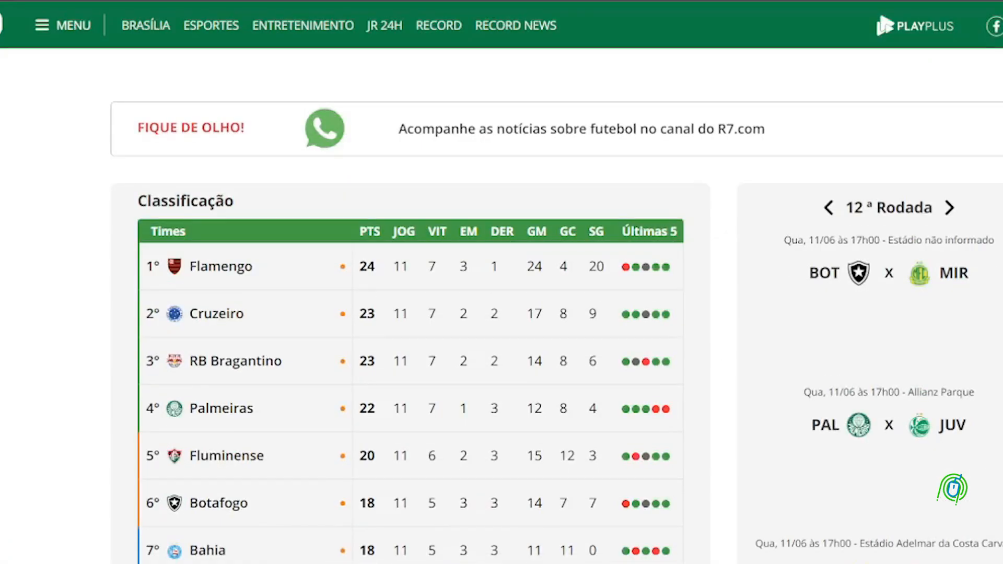
{"action": "scroll", "coordinate": [952, 489], "scroll_direction": "down", "scroll_amount": 10}
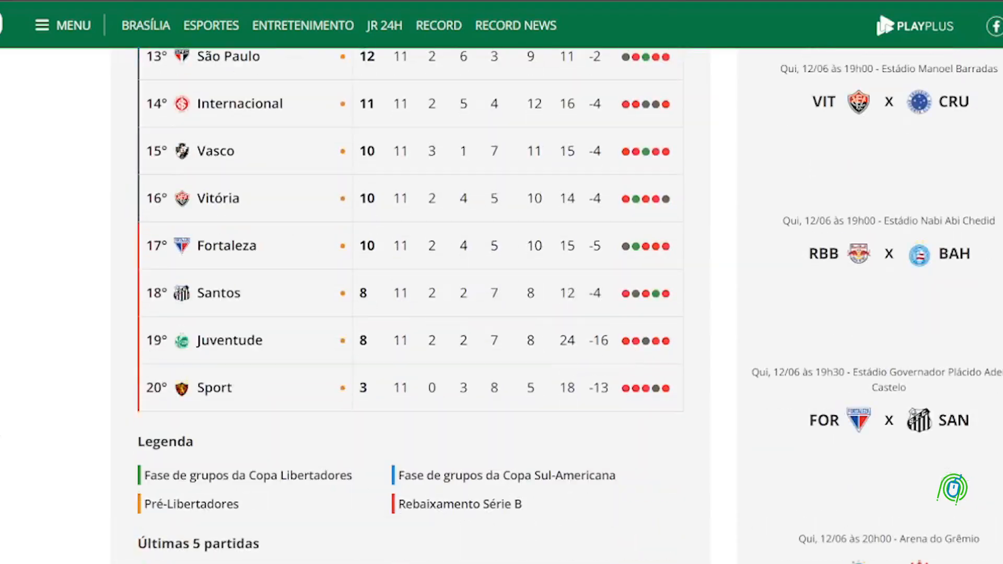
{"action": "scroll", "coordinate": [952, 488], "scroll_direction": "up", "scroll_amount": 10}
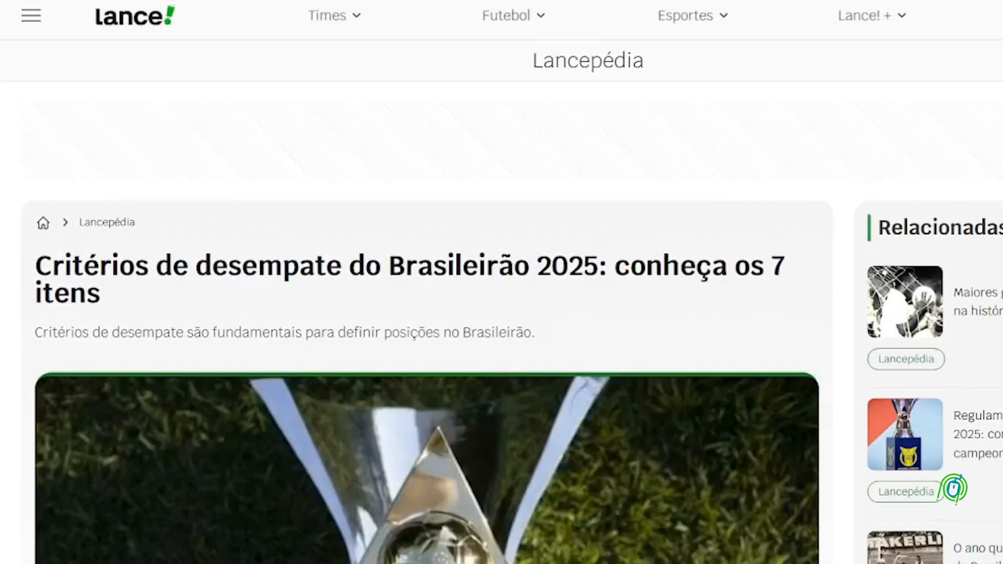
Read the Lance! article on the Brasileirão 2025 tie-breaking criteria, from the first criterion through the seventh
{"action": "scroll", "coordinate": [951, 489], "scroll_direction": "down", "scroll_amount": 10}
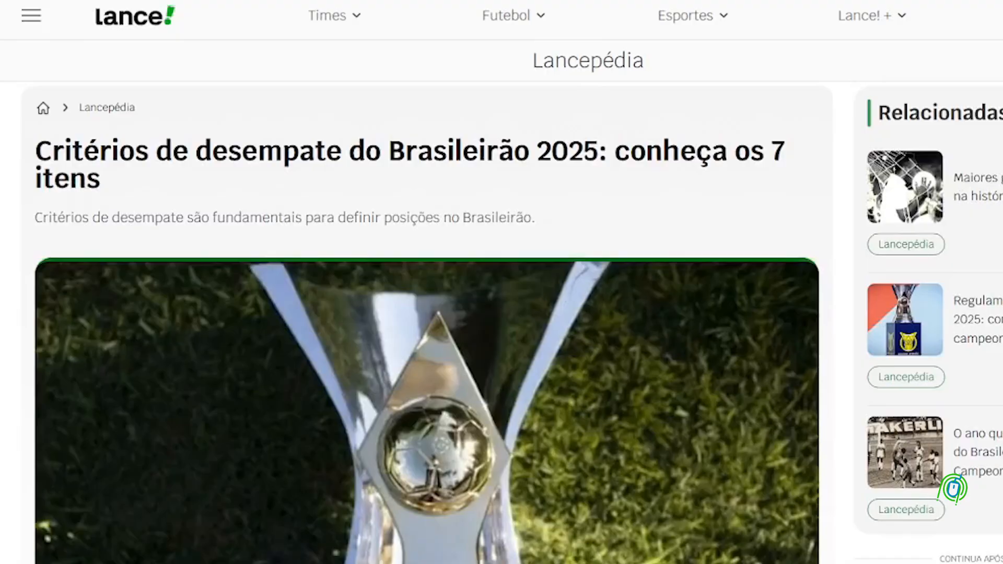
{"action": "scroll", "coordinate": [952, 488], "scroll_direction": "down", "scroll_amount": 4}
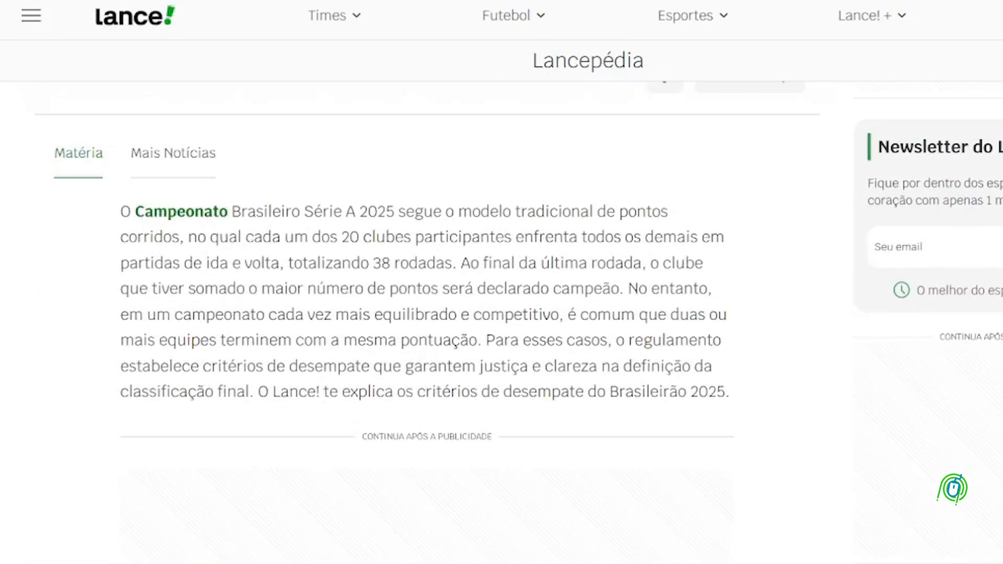
{"action": "left_click_drag", "start_coordinate": [209, 368], "coordinate": [365, 367]}
{"action": "scroll", "coordinate": [530, 345], "scroll_direction": "down", "scroll_amount": 14}
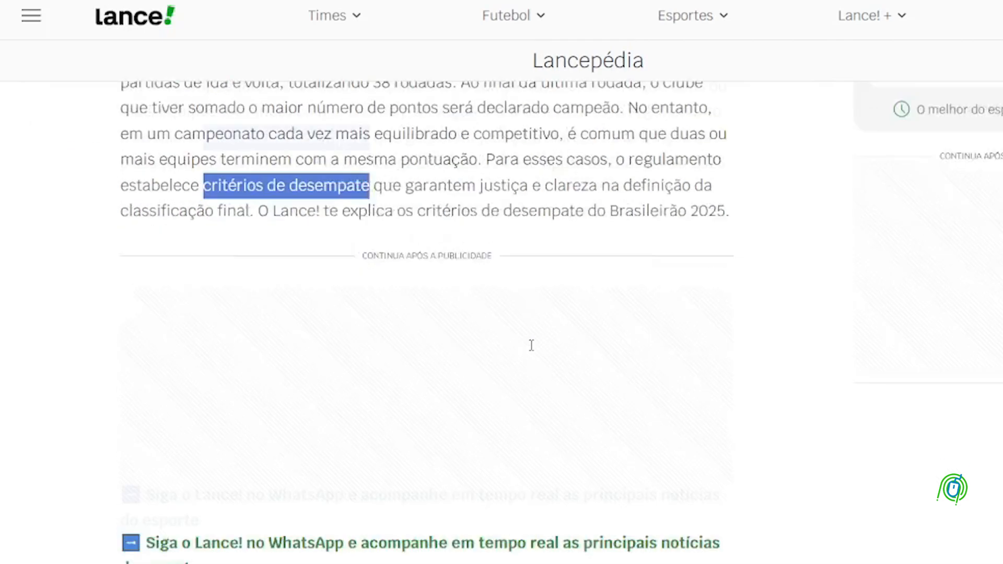
{"action": "scroll", "coordinate": [446, 361], "scroll_direction": "down", "scroll_amount": 2}
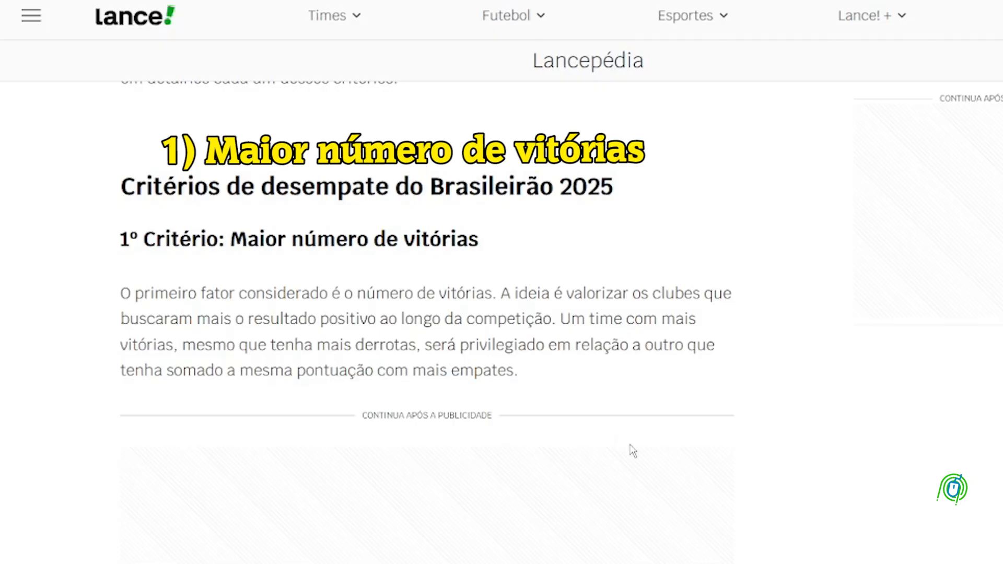
{"action": "scroll", "coordinate": [838, 469], "scroll_direction": "down", "scroll_amount": 8}
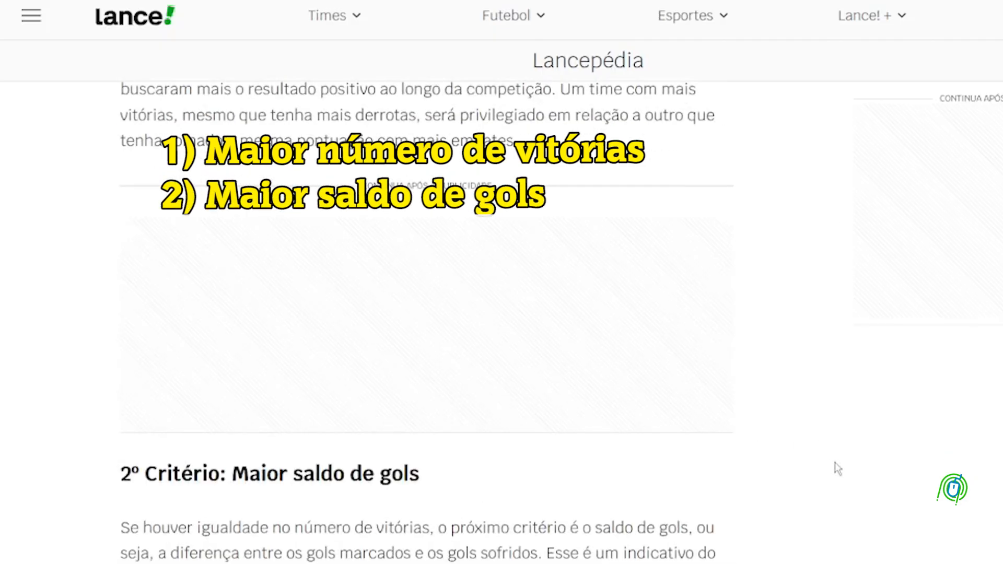
{"action": "scroll", "coordinate": [838, 469], "scroll_direction": "down", "scroll_amount": 2}
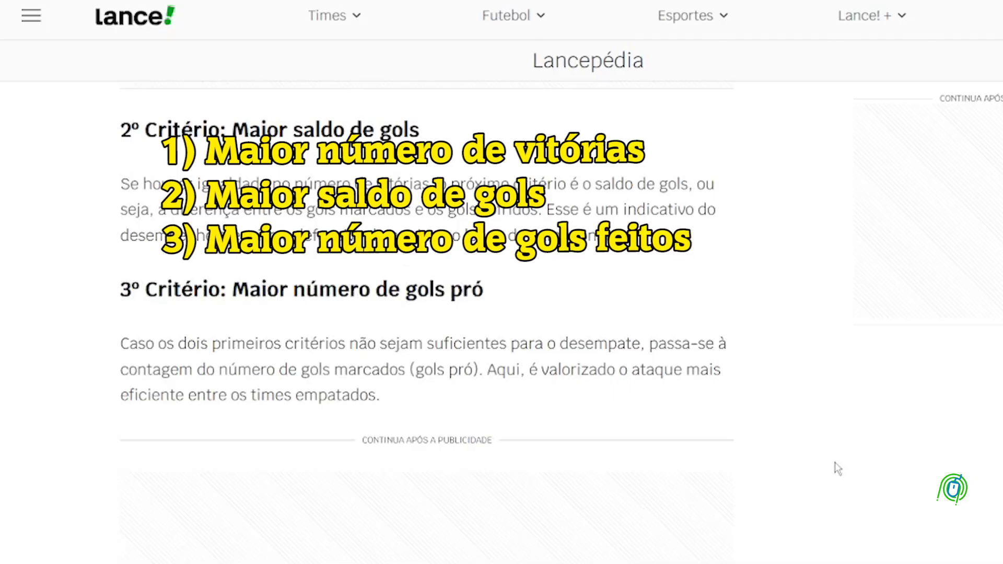
{"action": "scroll", "coordinate": [838, 468], "scroll_direction": "down", "scroll_amount": 7}
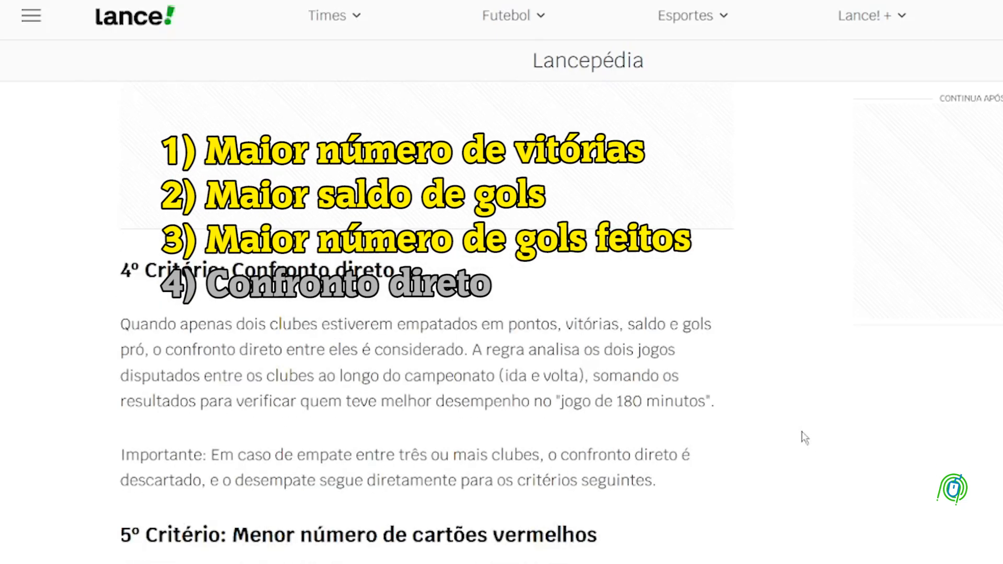
{"action": "scroll", "coordinate": [805, 437], "scroll_direction": "down", "scroll_amount": 2}
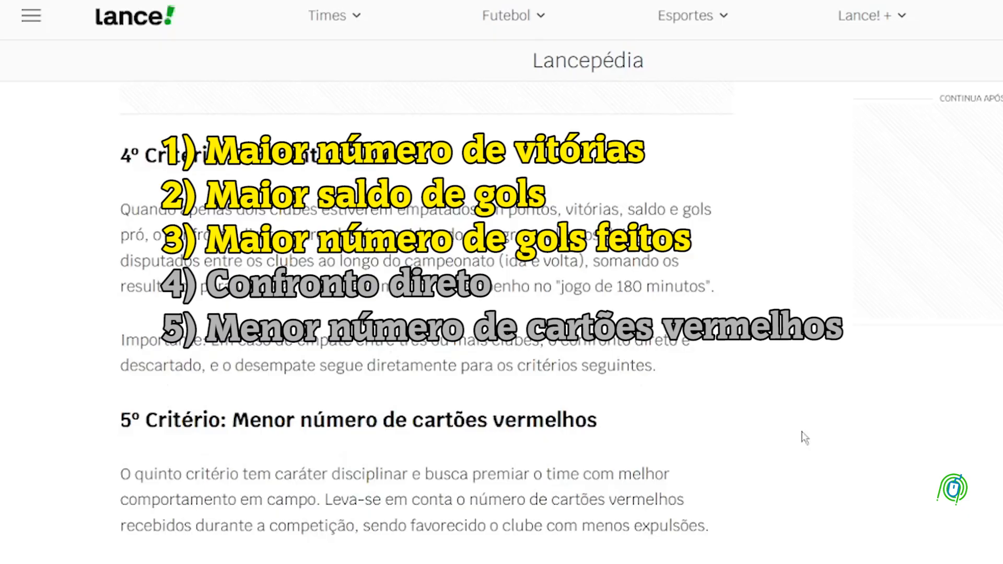
{"action": "scroll", "coordinate": [804, 438], "scroll_direction": "down", "scroll_amount": 4}
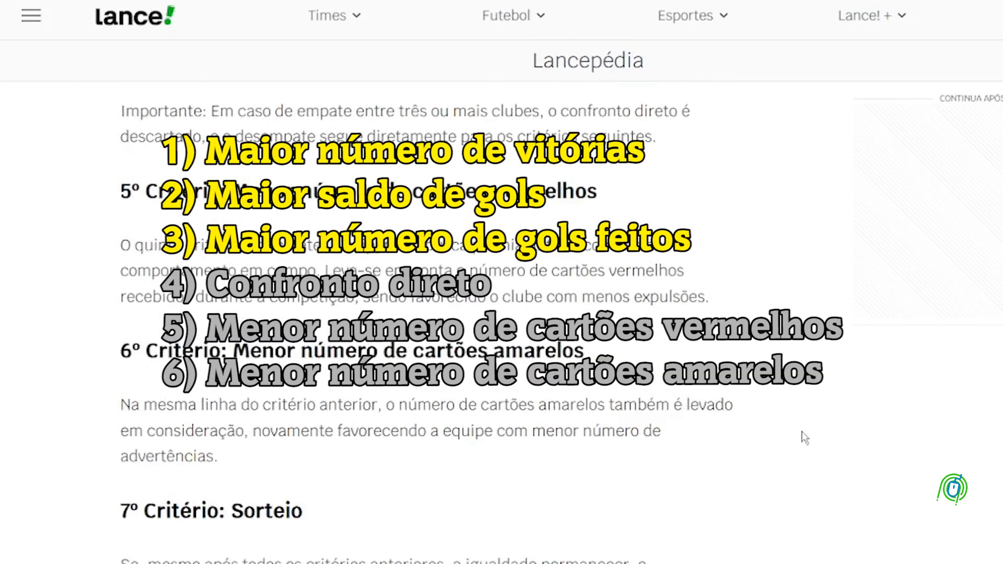
{"action": "scroll", "coordinate": [804, 437], "scroll_direction": "down", "scroll_amount": 6}
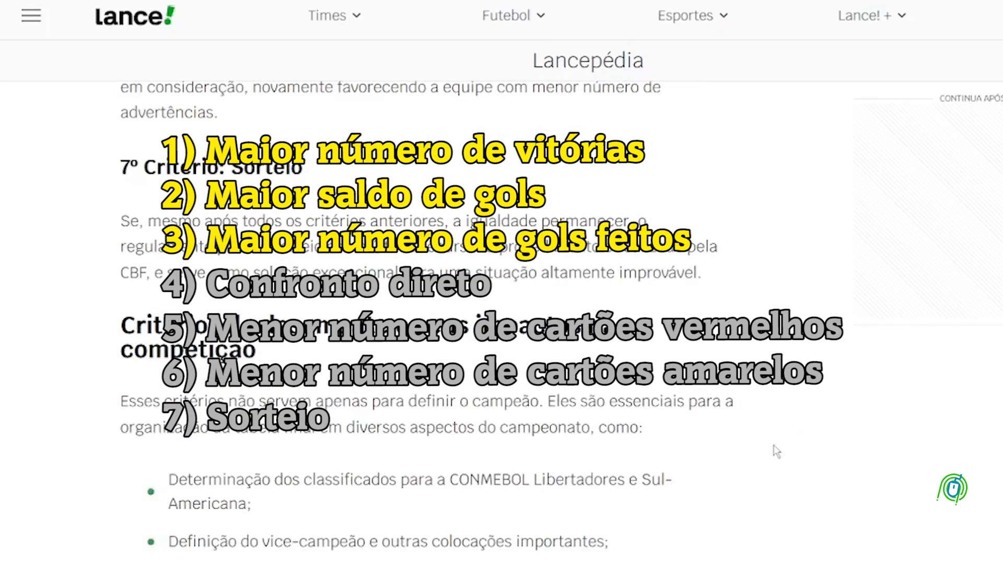
{"action": "scroll", "coordinate": [776, 452], "scroll_direction": "down", "scroll_amount": 2}
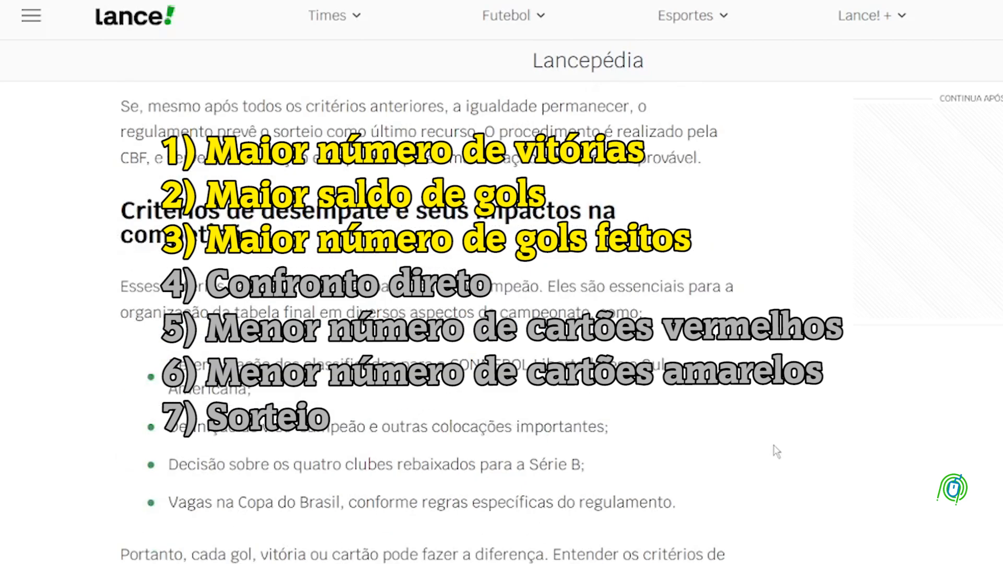
{"action": "scroll", "coordinate": [776, 451], "scroll_direction": "down", "scroll_amount": 2}
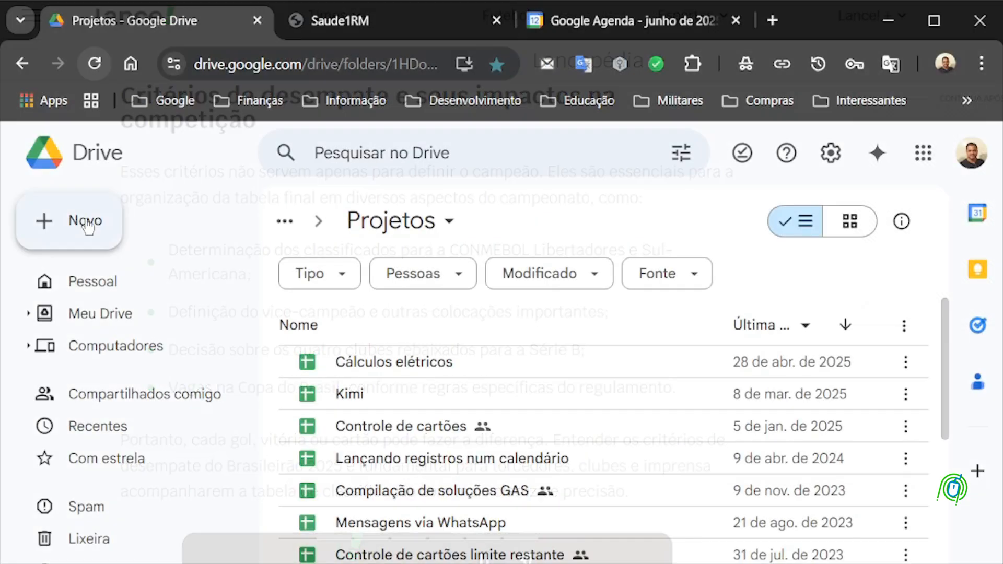
Create a blank Google spreadsheet in the Drive folder Projetos and name it "Projeto Brasileirão"
{"action": "left_click", "coordinate": [87, 226]}
{"action": "mouse_move", "coordinate": [252, 381]}
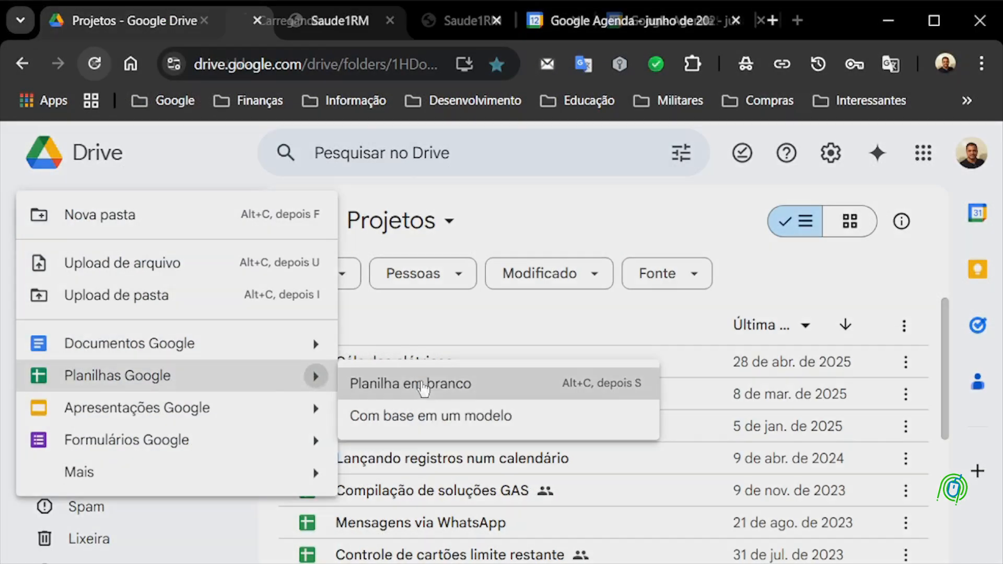
{"action": "left_click", "coordinate": [414, 385]}
{"action": "left_click", "coordinate": [190, 143]}
{"action": "type", "text": "Proje"}
{"action": "left_click", "coordinate": [86, 145]}
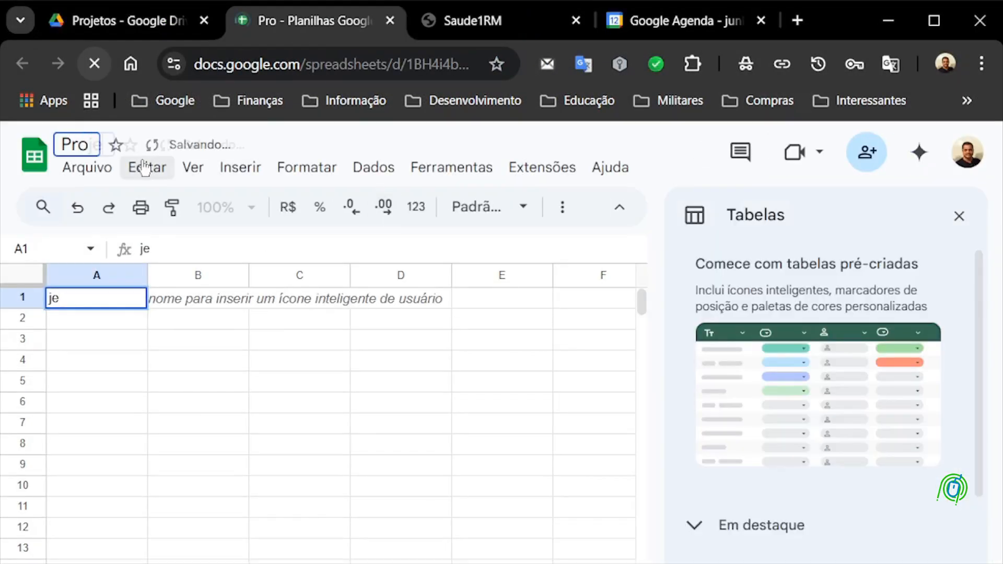
{"action": "type", "text": "jeto Brasileirão"}
{"action": "key", "text": "Return"}
Close the pre-built tables suggestions and format the whole sheet in Oswald, size 9
{"action": "left_click", "coordinate": [959, 216]}
{"action": "left_click", "coordinate": [31, 282]}
{"action": "left_click", "coordinate": [490, 207]}
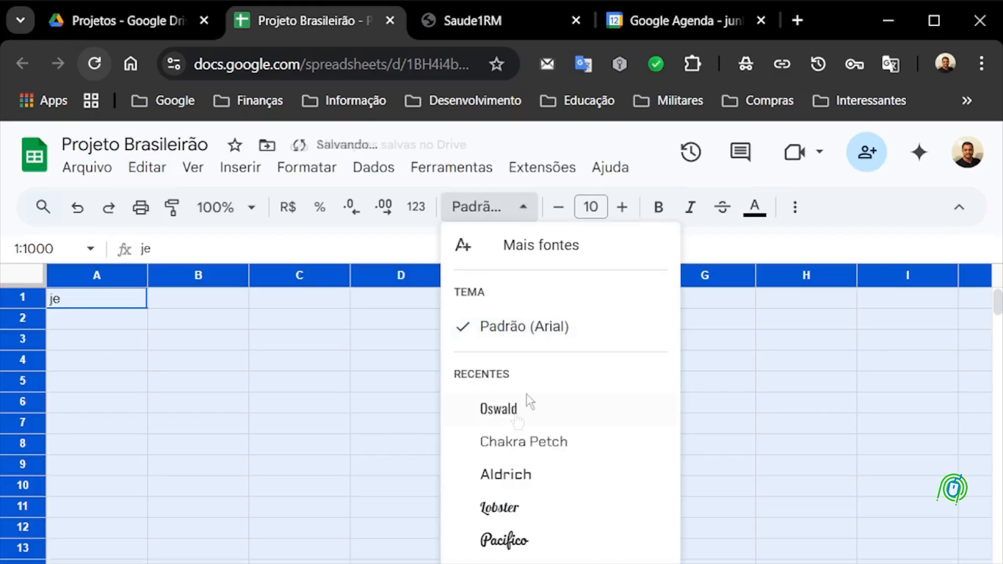
{"action": "left_click", "coordinate": [527, 407]}
{"action": "left_click", "coordinate": [559, 207]}
Fill A1:A20 with ATL, BAH, BOT, CEA, COR, CRU, FLA, FLU, FOR, GRE, INT, JUV, MIR, PAL, RBB, SAN, SAO, SPO, VAS and VIT
{"action": "left_click", "coordinate": [110, 300]}
{"action": "type", "text": "ATL BAH BOT CEA COR CR"}
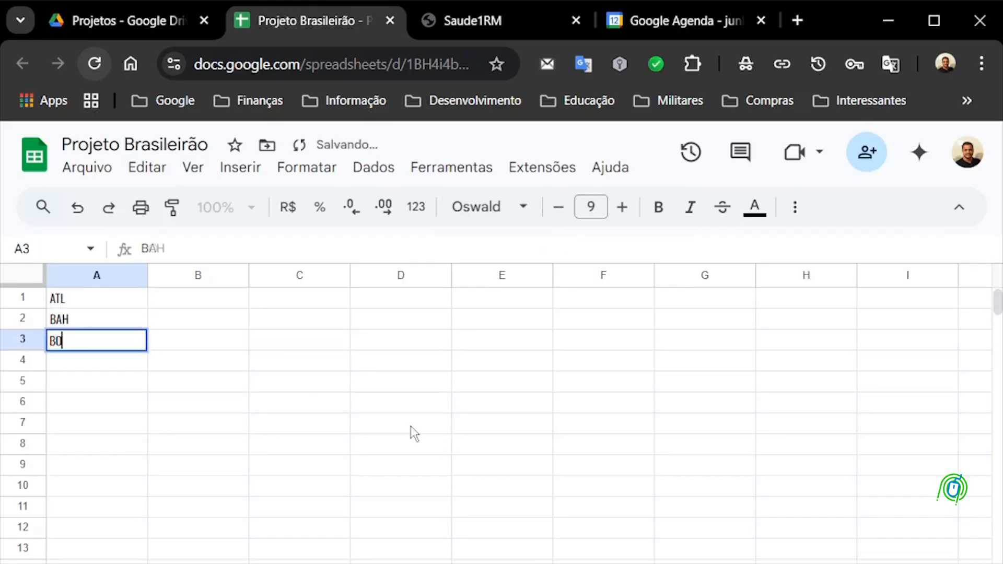
{"action": "type", "text": "U FLA FLU"}
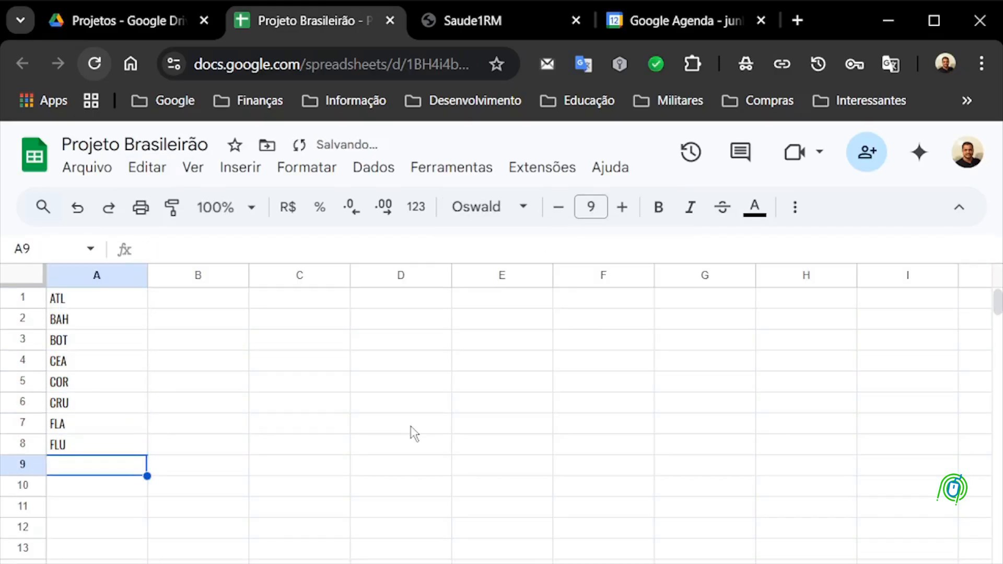
{"action": "type", "text": " FOR GRE INT JUV MIR PAL RBB SAN SAO"}
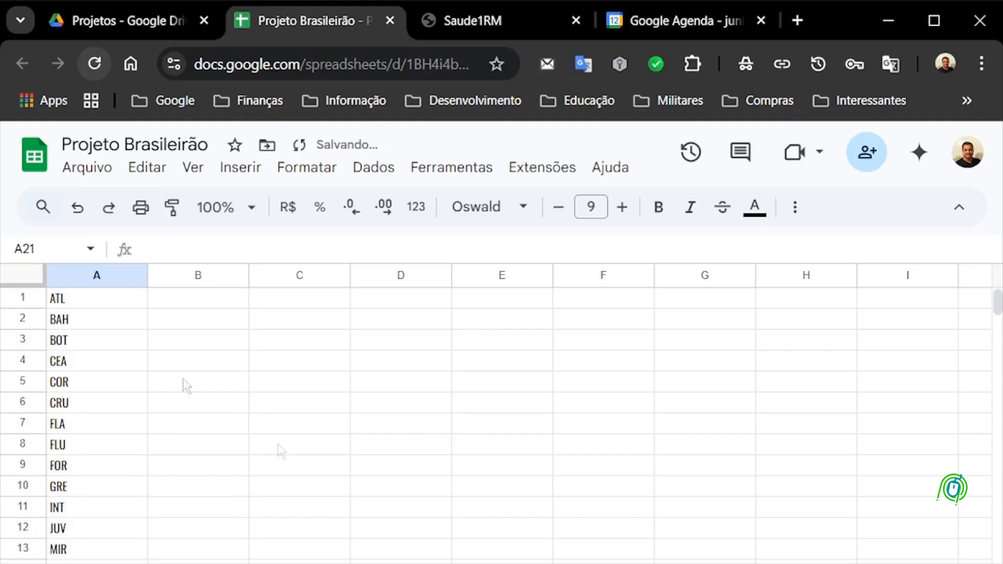
Delete the empty columns from B onward, keeping only the team list column
{"action": "left_click_drag", "start_coordinate": [198, 275], "coordinate": [940, 268]}
{"action": "right_click", "coordinate": [940, 269]}
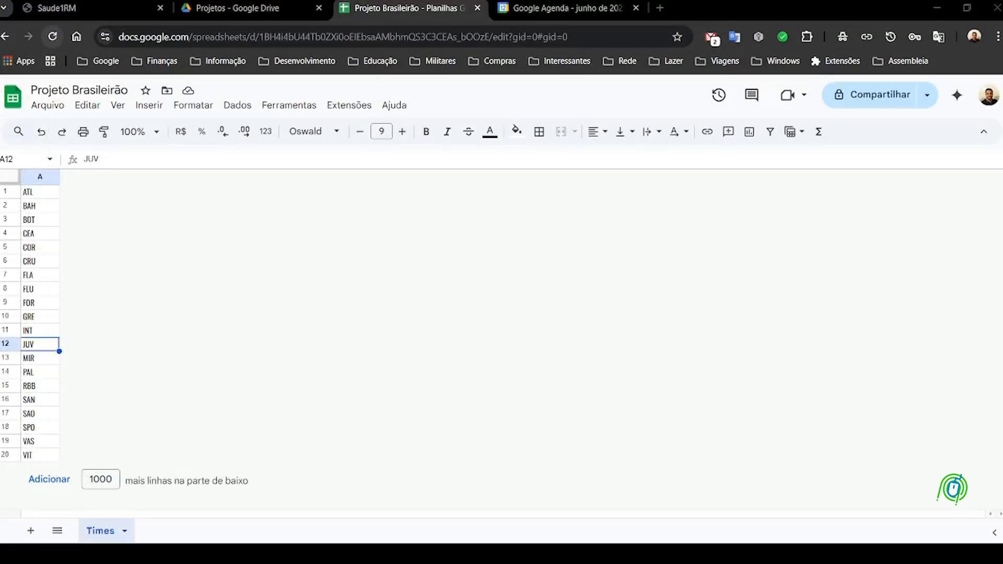
Add a second sheet to the spreadsheet and name it "Rodadas"
{"action": "left_click", "coordinate": [31, 530]}
{"action": "double_click", "coordinate": [168, 531]}
{"action": "type", "text": "Rodadas"}
{"action": "key", "text": "Return"}
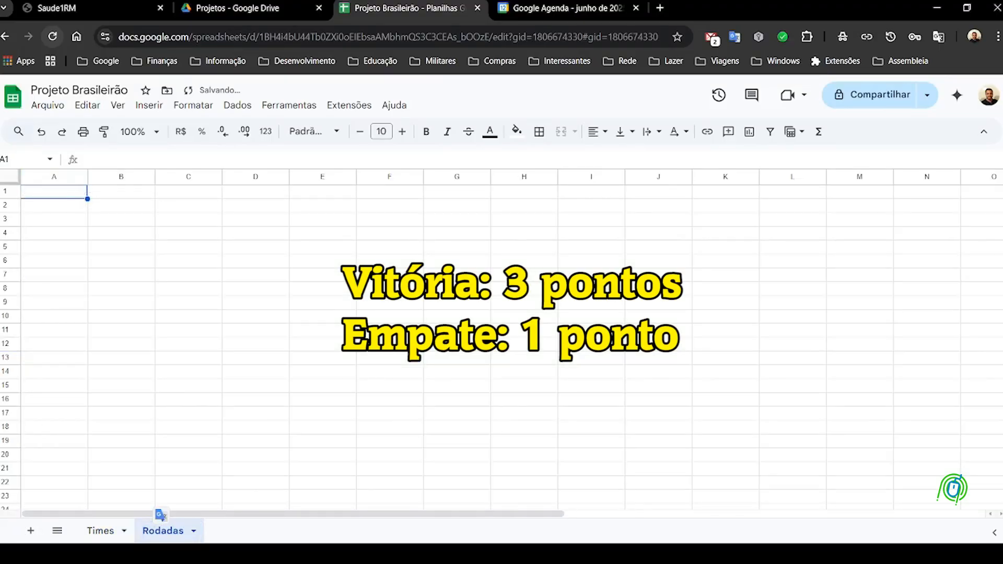
Enter the headers RODADA, MANDANTE and GOLS in cells A1 to C1 of the Rodadas sheet
{"action": "left_click", "coordinate": [79, 194]}
{"action": "type", "text": "rodada"}
{"action": "type", "text": "DA"}
{"action": "key", "text": "Tab"}
{"action": "type", "text": "MANDANTE"}
{"action": "key", "text": "Tab"}
{"action": "type", "text": "GOLS"}
{"action": "key", "text": "Return"}
Format the entire Rodadas sheet in Oswald, size 9
{"action": "key", "text": "ctrl+a"}
{"action": "left_click", "coordinate": [312, 131]}
{"action": "left_click", "coordinate": [343, 270]}
{"action": "left_click", "coordinate": [360, 133]}
Fill the RODADA column with round number 1 in A2:A11, undoing any extra entry below
{"action": "left_click", "coordinate": [60, 210]}
{"action": "type", "text": "1"}
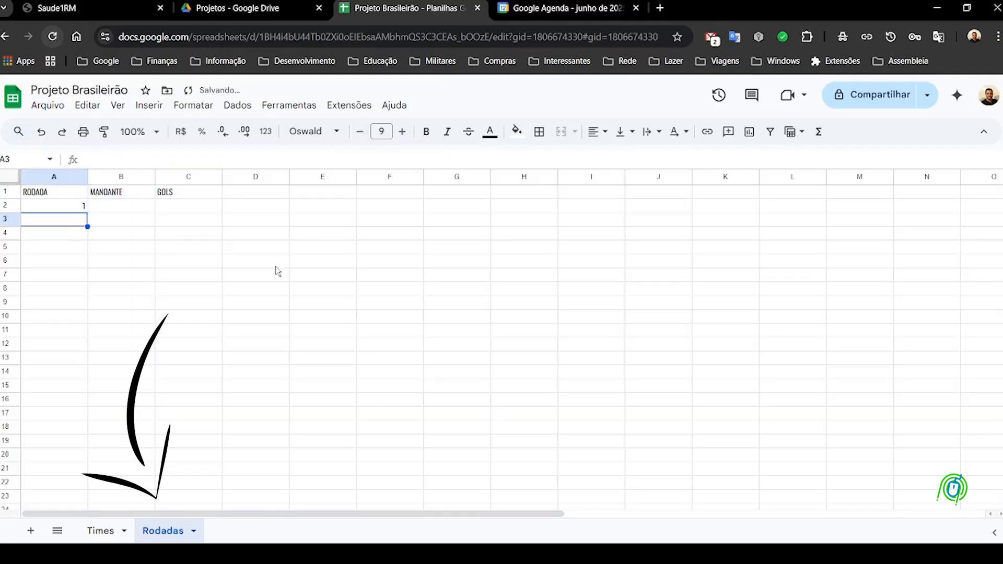
{"action": "type", "text": " 1 1 1 1 1 1 1 1 1 1"}
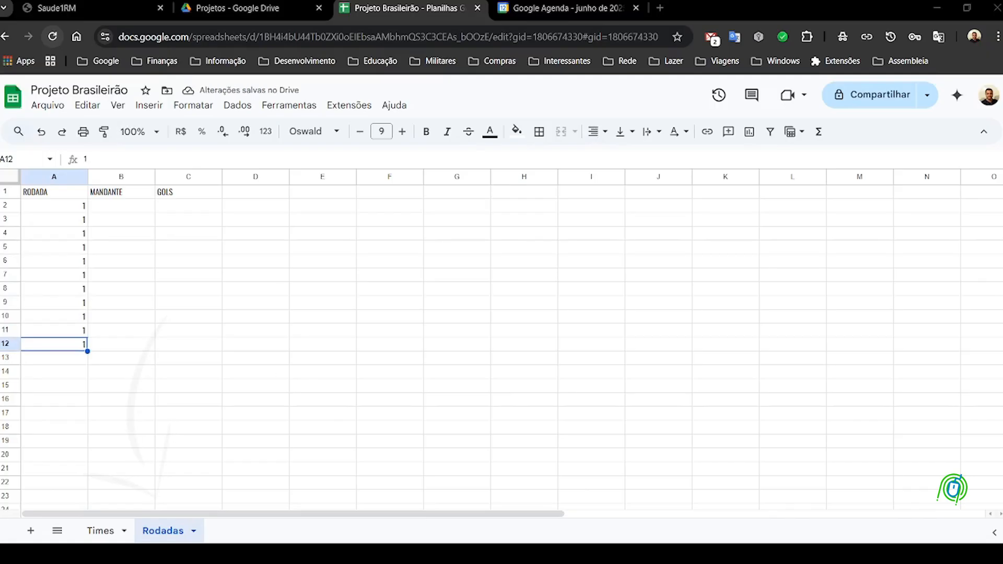
{"action": "key", "text": "ctrl+z"}
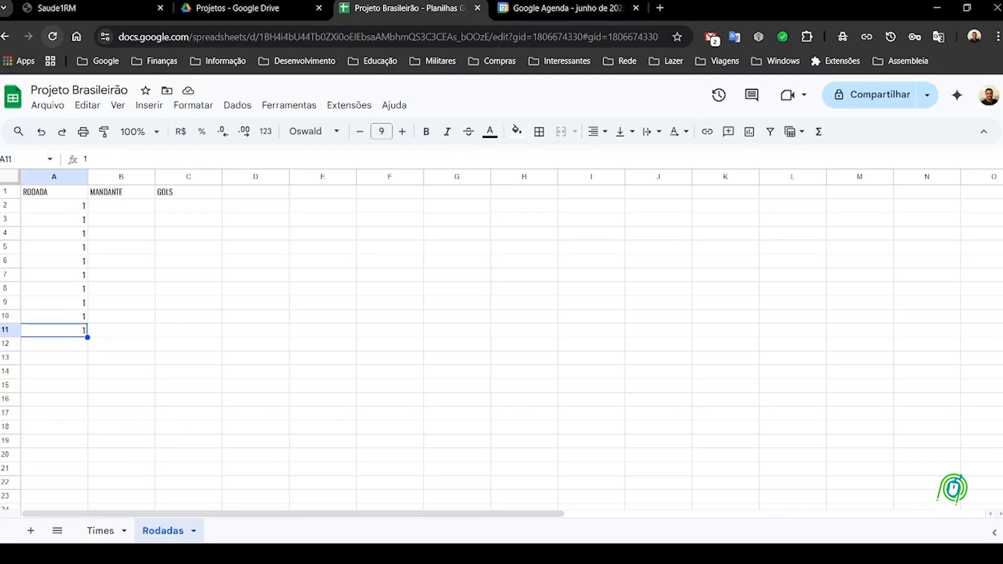
Add a data validation rule to Rodadas!B2:B using the criterion "Menu suspenso (de um intervalo)"
{"action": "left_click", "coordinate": [122, 207]}
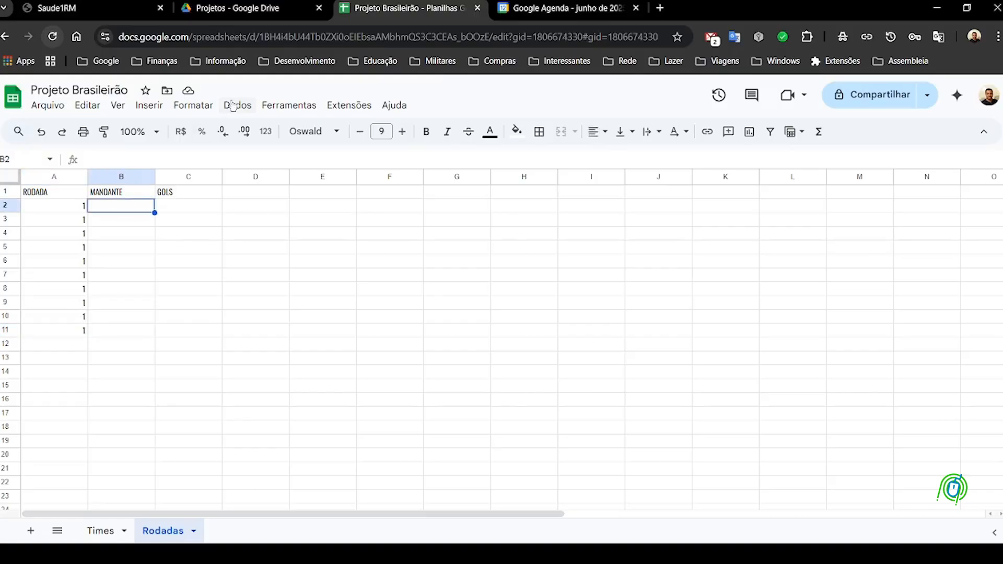
{"action": "left_click", "coordinate": [237, 105]}
{"action": "left_click", "coordinate": [272, 394]}
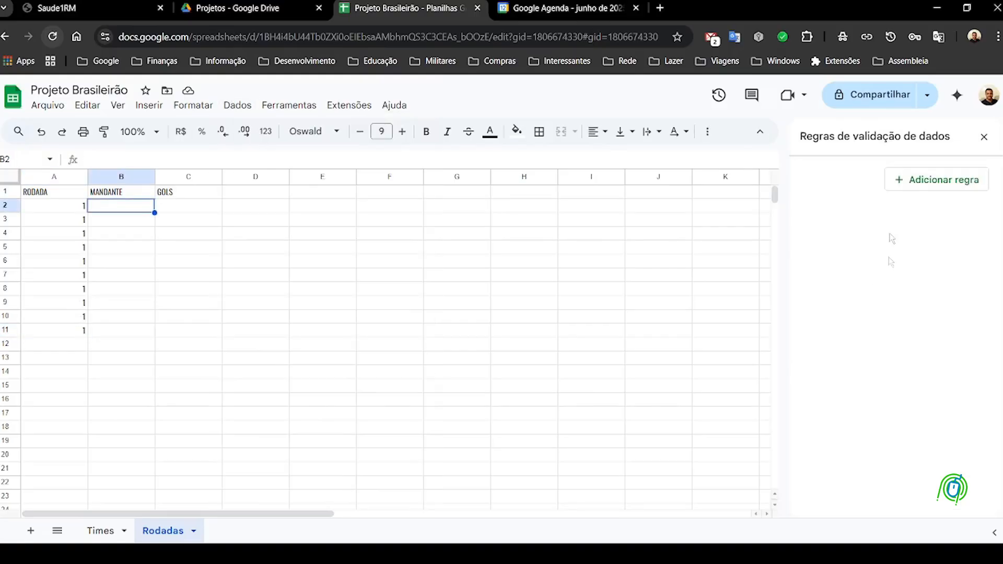
{"action": "left_click", "coordinate": [935, 181]}
{"action": "left_click", "coordinate": [866, 197]}
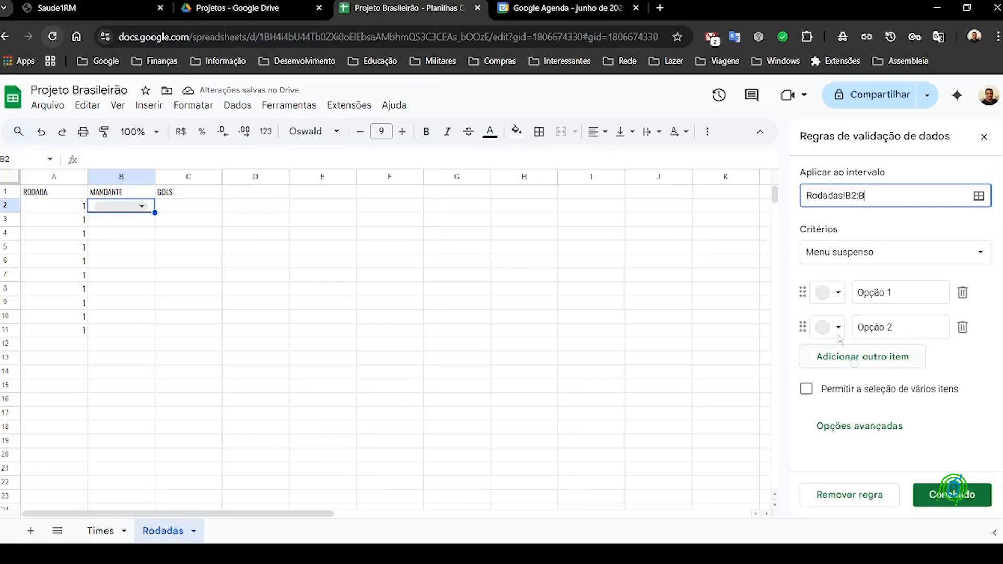
{"action": "left_click", "coordinate": [877, 252]}
{"action": "left_click", "coordinate": [884, 270]}
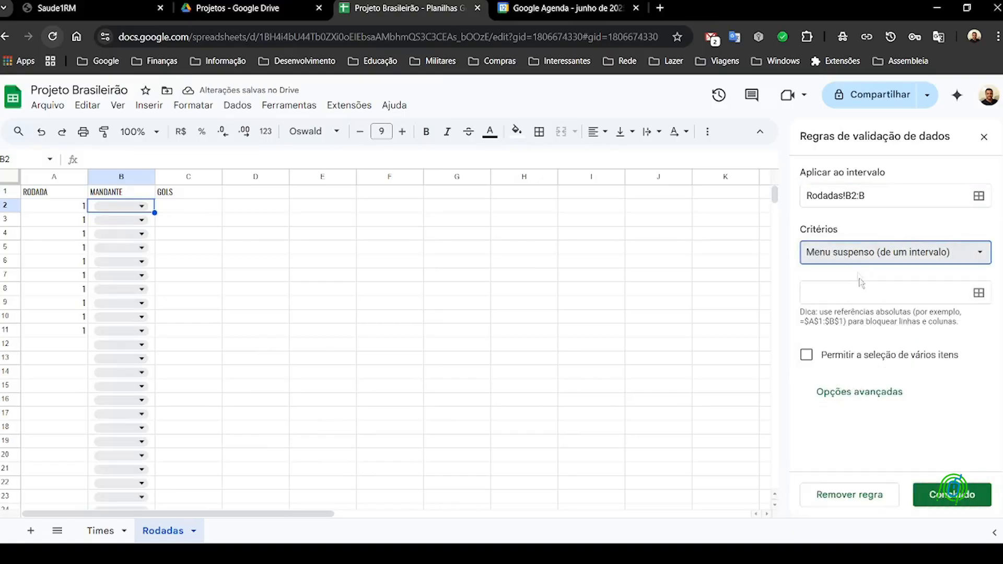
Set the dropdown's source range to Times!A1:A20 and save the validation rule
{"action": "left_click", "coordinate": [978, 293]}
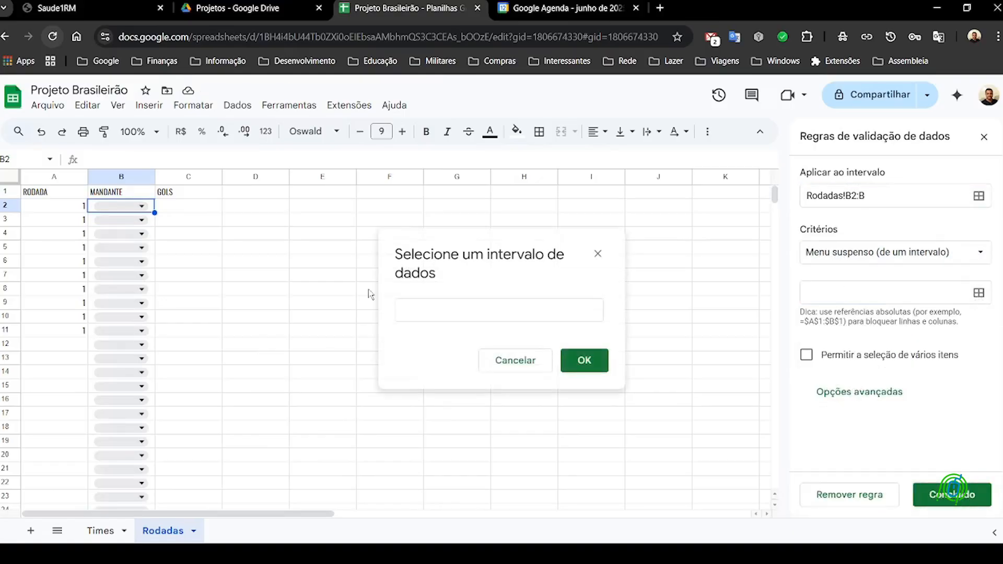
{"action": "left_click", "coordinate": [101, 531]}
{"action": "left_click_drag", "start_coordinate": [39, 192], "coordinate": [39, 454]}
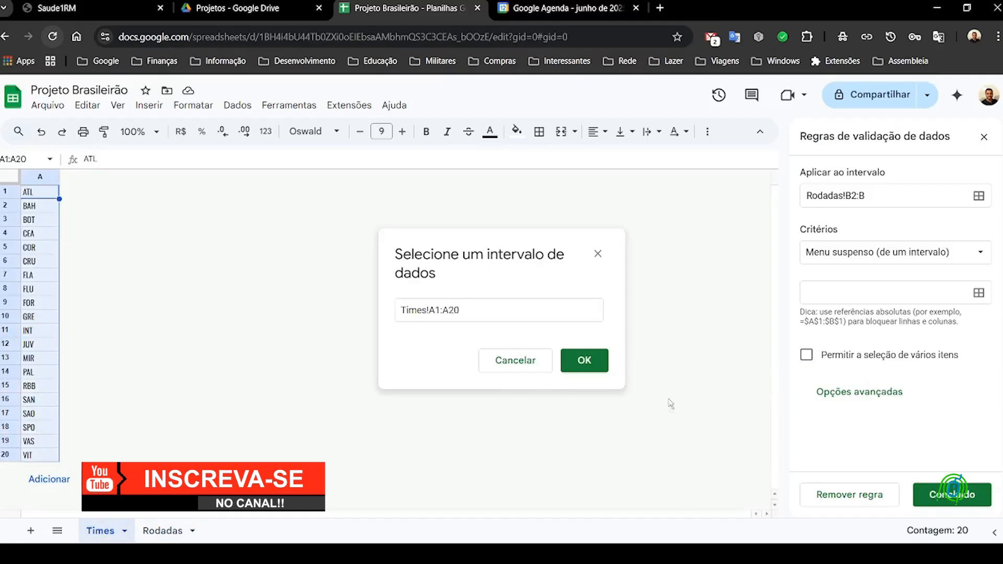
{"action": "left_click", "coordinate": [584, 363]}
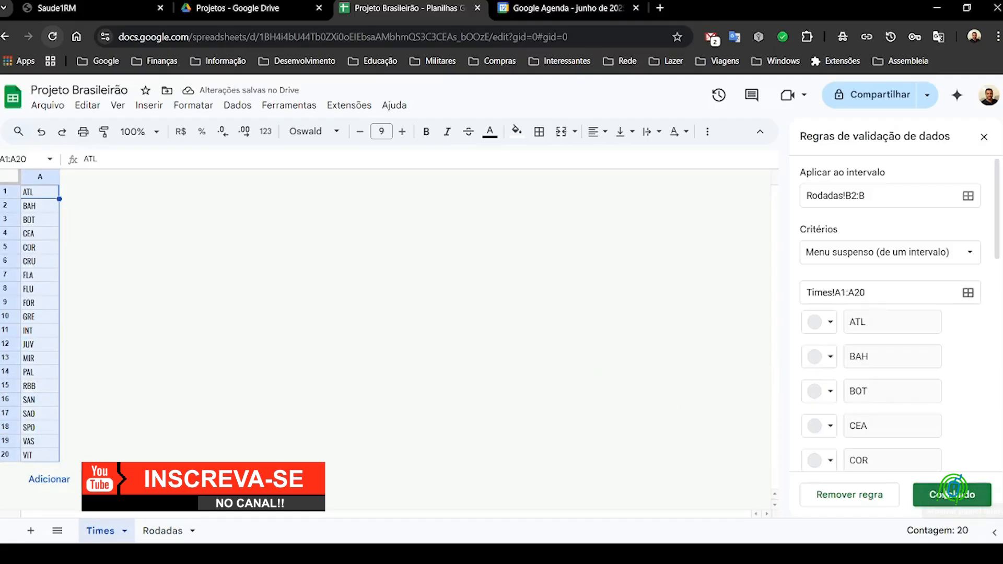
{"action": "left_click", "coordinate": [951, 494]}
Move the Rodadas sheet ahead of the Times sheet and select cell D2 in it
{"action": "left_click", "coordinate": [175, 531]}
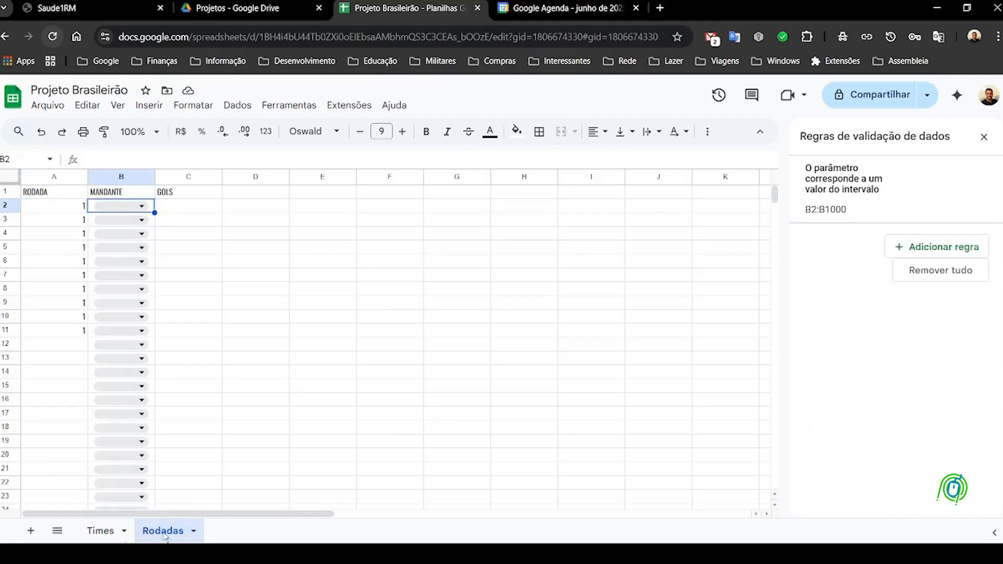
{"action": "left_click_drag", "start_coordinate": [175, 531], "coordinate": [99, 531]}
{"action": "left_click", "coordinate": [230, 209]}
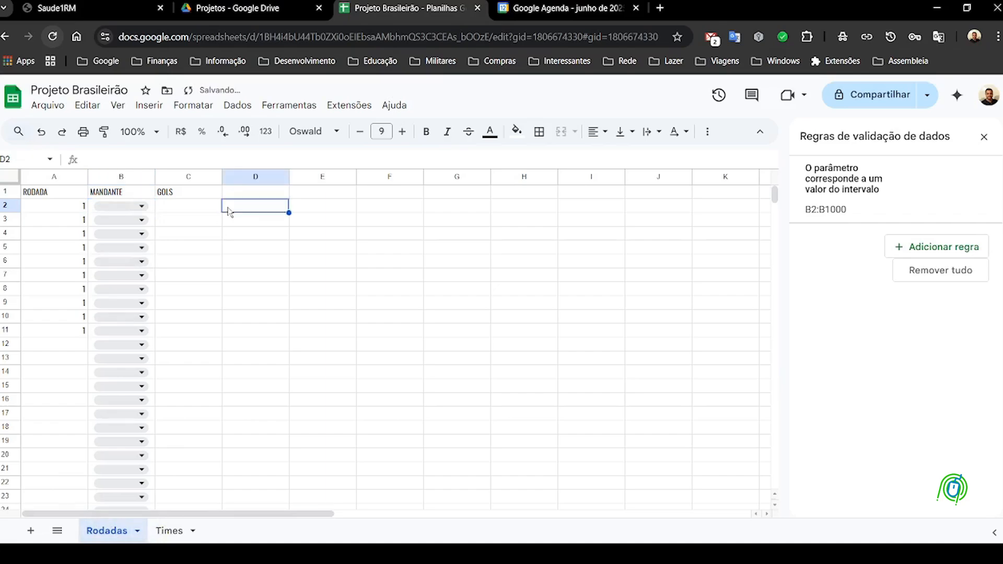
Check the team options offered by the MANDANTE dropdown in B2
{"action": "left_click", "coordinate": [143, 207]}
{"action": "left_click", "coordinate": [264, 209]}
{"action": "left_click", "coordinate": [120, 207]}
{"action": "left_click", "coordinate": [273, 209]}
{"action": "key", "text": "Left"}
{"action": "key", "text": "Left"}
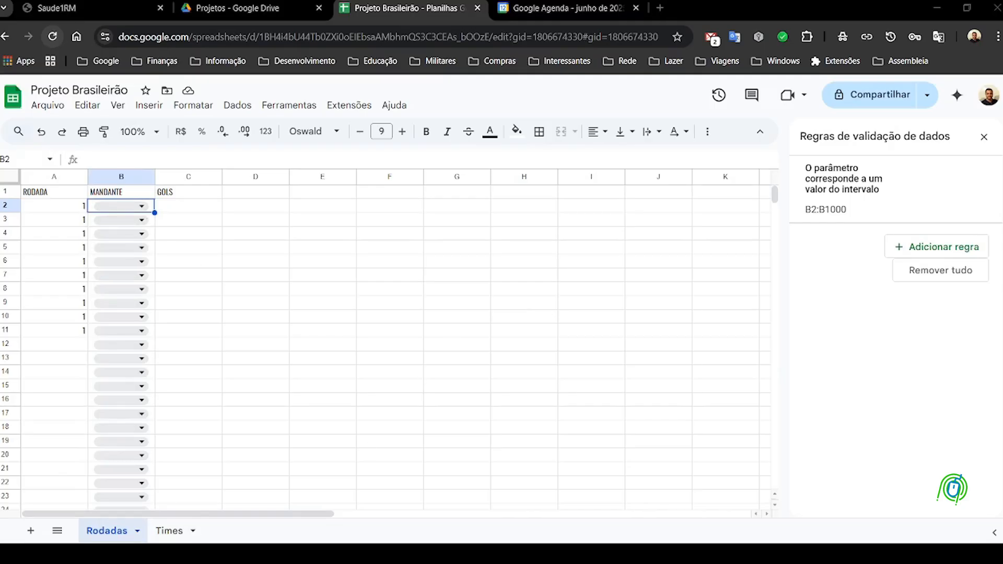
{"action": "left_click", "coordinate": [227, 265]}
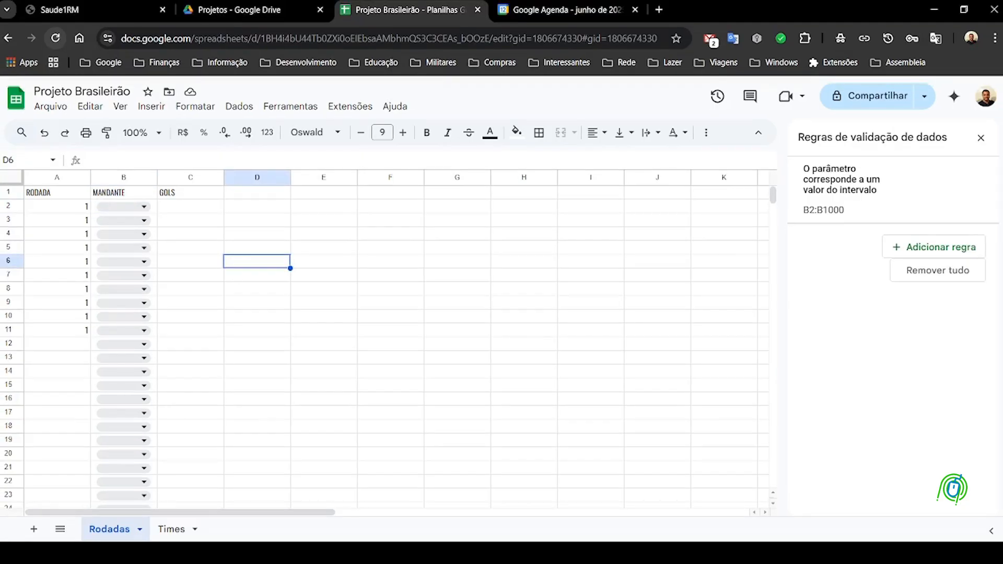
Enter the headers PONTOS, VITÓRIAS and SALDO in D1:F1 of the Rodadas sheet
{"action": "left_click", "coordinate": [256, 193]}
{"action": "type", "text": "PONTOS"}
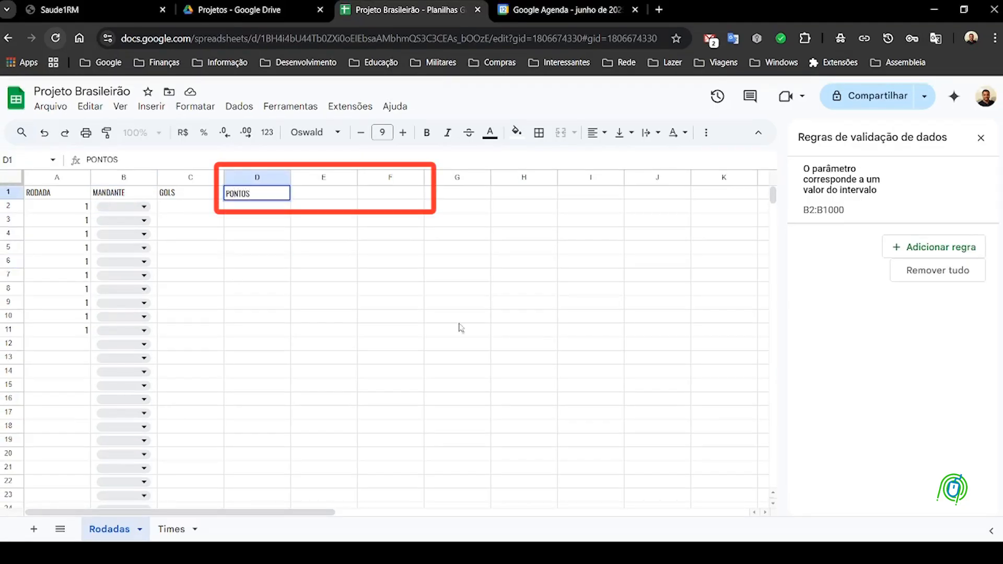
{"action": "key", "text": "Tab"}
{"action": "type", "text": "VITÓT"}
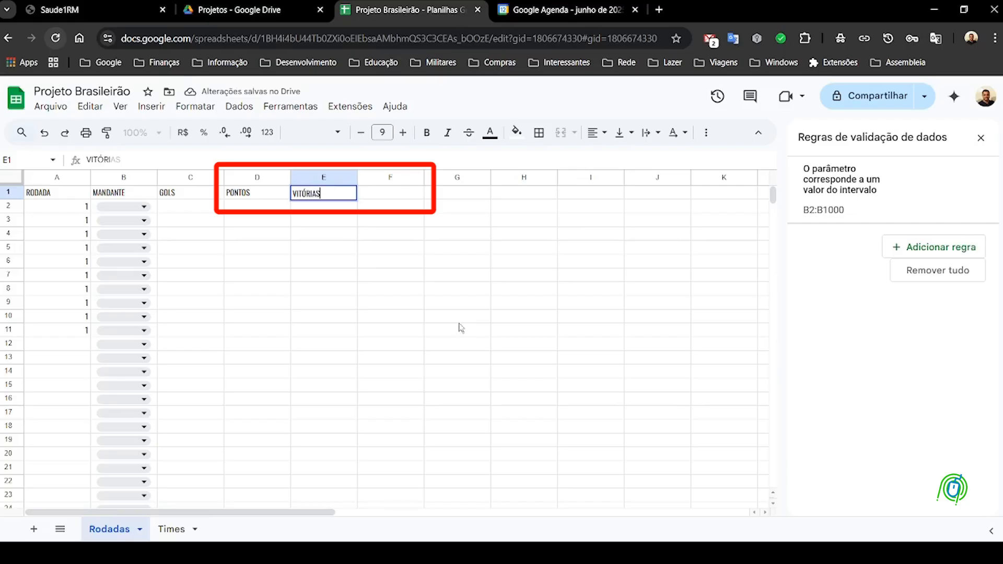
{"action": "key", "text": "Tab"}
{"action": "type", "text": "SALDO"}
{"action": "key", "text": "Return"}
{"action": "key", "text": "Up"}
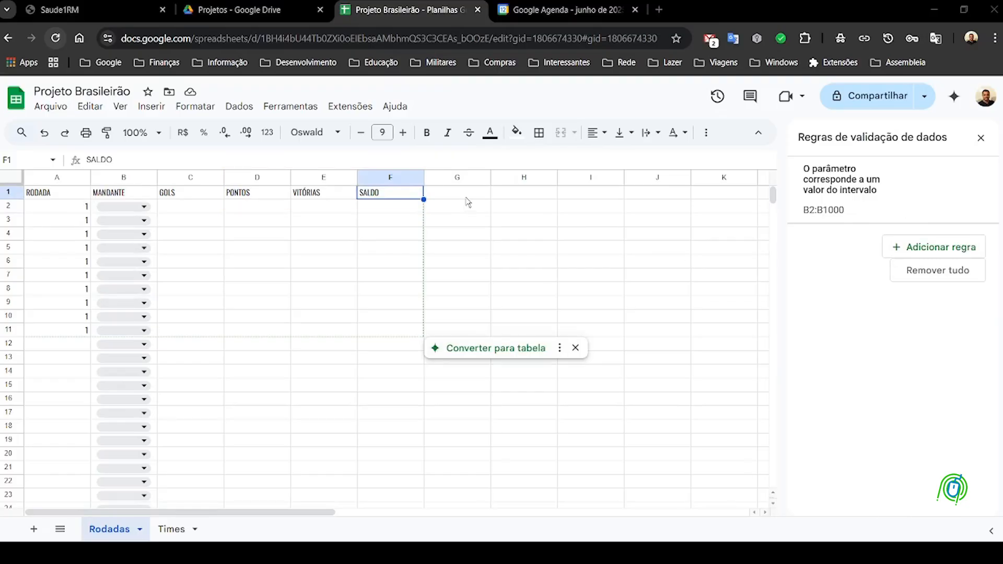
Add the header ADVERSÁRIO in G1, and repeat the GOLS and PONTOS headers in H1 and I1 with references =C1 and =D1
{"action": "key", "text": "Right"}
{"action": "type", "text": "ADVERSÁRIO"}
{"action": "key", "text": "Tab"}
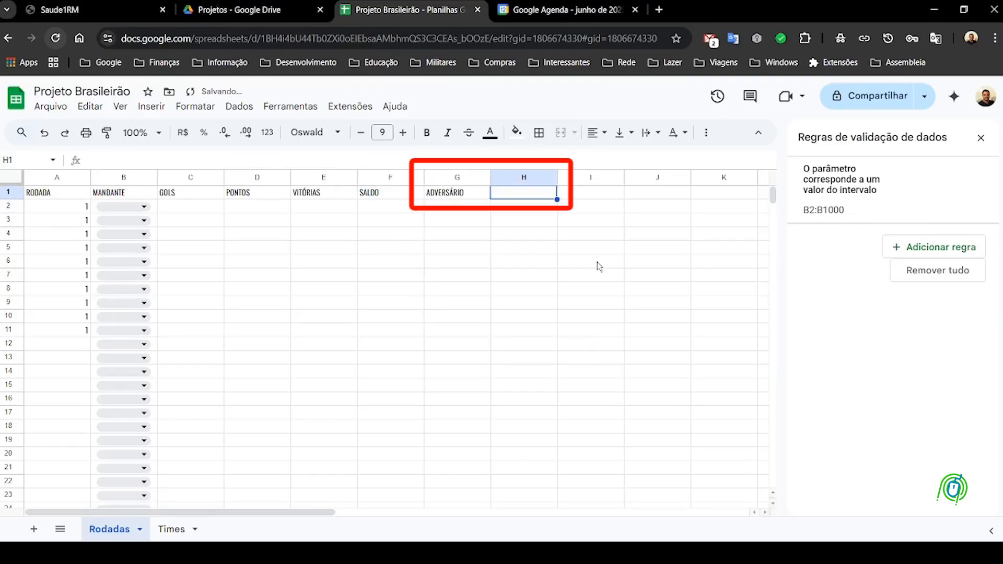
{"action": "type", "text": "="}
{"action": "left_click", "coordinate": [180, 199]}
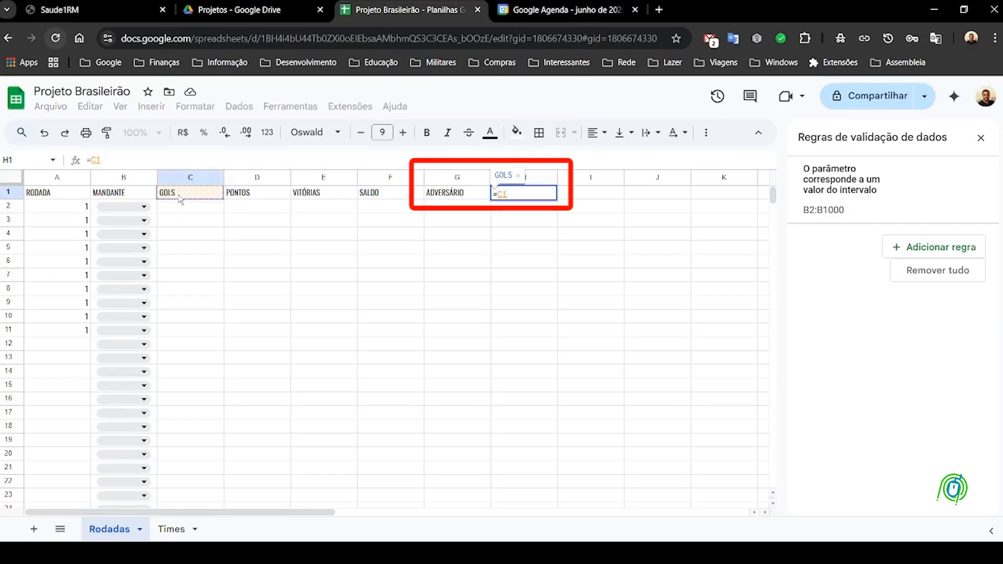
{"action": "key", "text": "Tab"}
{"action": "type", "text": "="}
{"action": "left_click", "coordinate": [251, 195]}
{"action": "key", "text": "Tab"}
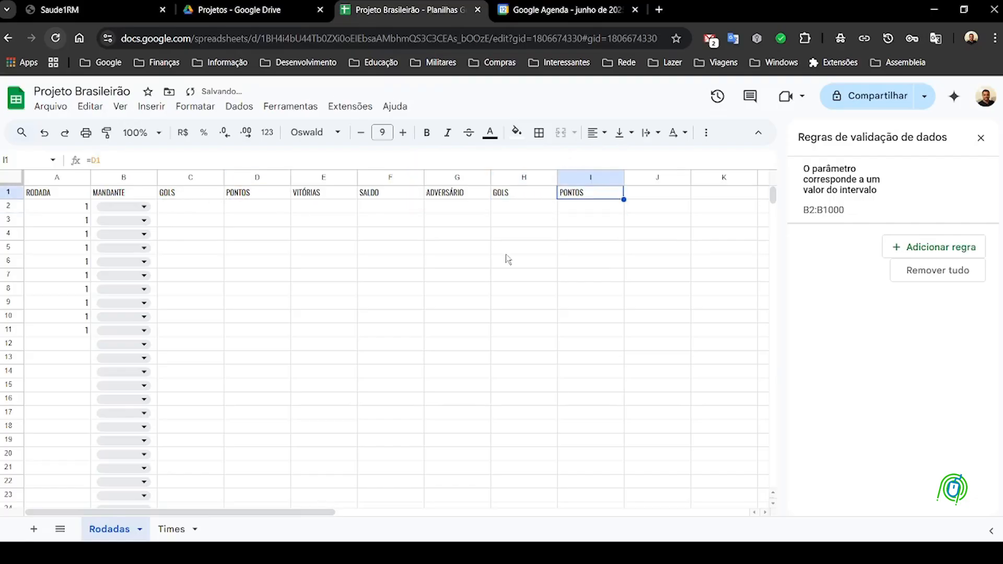
{"action": "left_click", "coordinate": [339, 195]}
{"action": "key", "text": "Delete"}
{"action": "left_click", "coordinate": [44, 132]}
Repeat the VITÓRIAS and SALDO headers in J1 and K1 with references to E1 and F1
{"action": "left_click", "coordinate": [649, 198]}
{"action": "type", "text": "="}
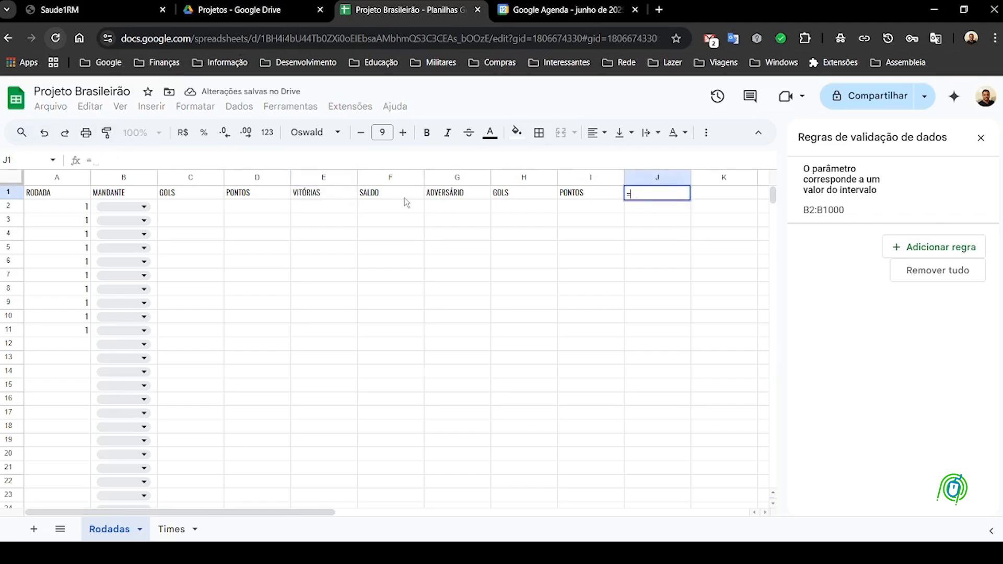
{"action": "left_click", "coordinate": [323, 197]}
{"action": "key", "text": "Return"}
{"action": "key", "text": "Up"}
{"action": "key", "text": "Right"}
{"action": "type", "text": "="}
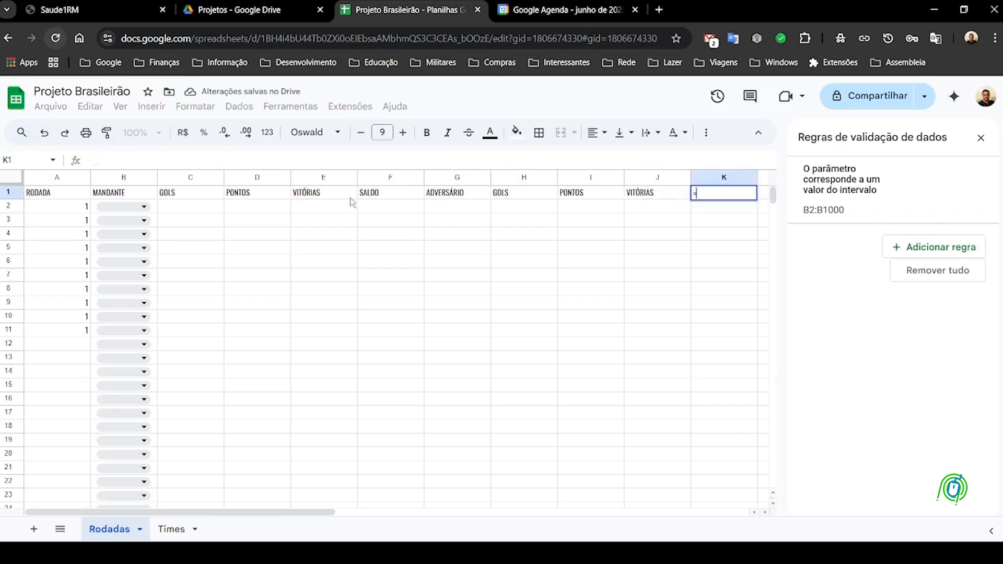
{"action": "left_click", "coordinate": [398, 200]}
{"action": "key", "text": "BackSpace"}
{"action": "key", "text": "BackSpace"}
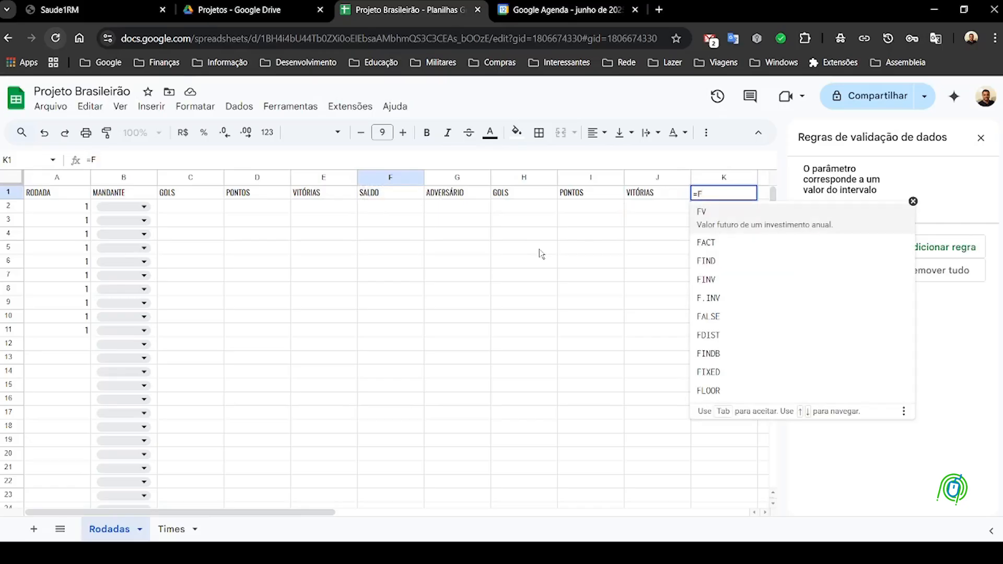
{"action": "left_click", "coordinate": [390, 198]}
{"action": "key", "text": "Return"}
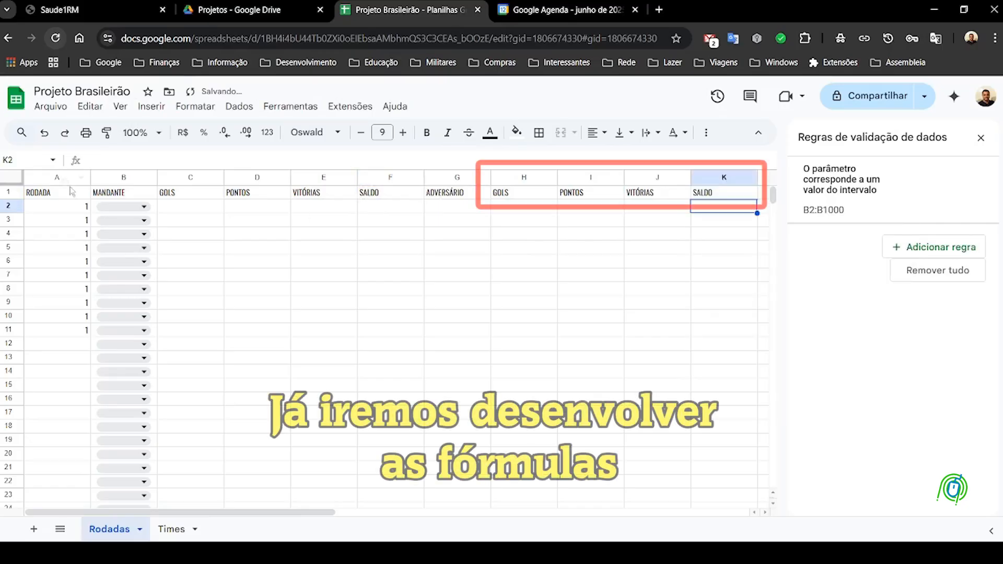
Center the contents of columns A:K horizontally and narrow these columns to one equal width
{"action": "left_click_drag", "start_coordinate": [54, 178], "coordinate": [711, 178]}
{"action": "left_click", "coordinate": [601, 133]}
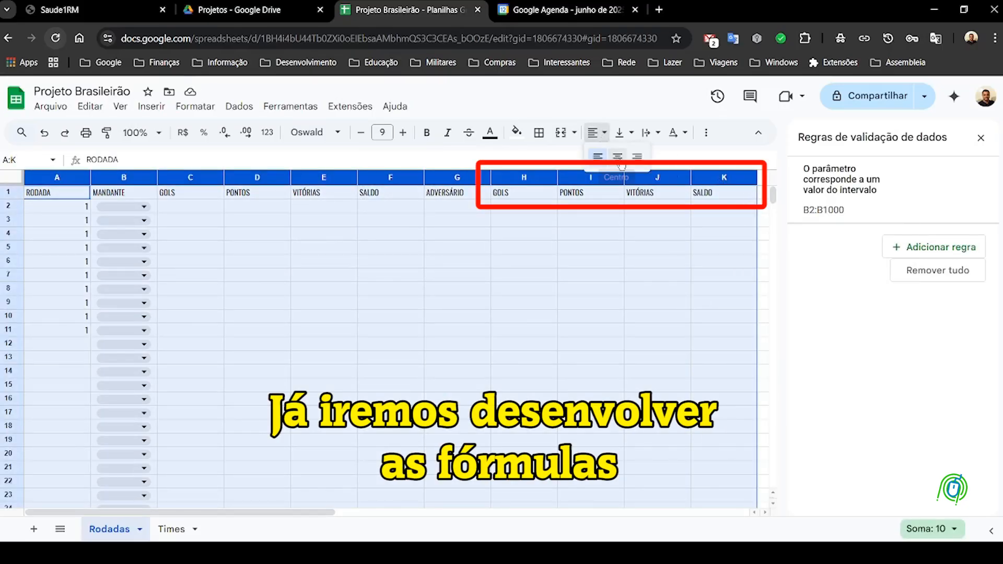
{"action": "left_click", "coordinate": [617, 154]}
{"action": "left_click", "coordinate": [87, 192]}
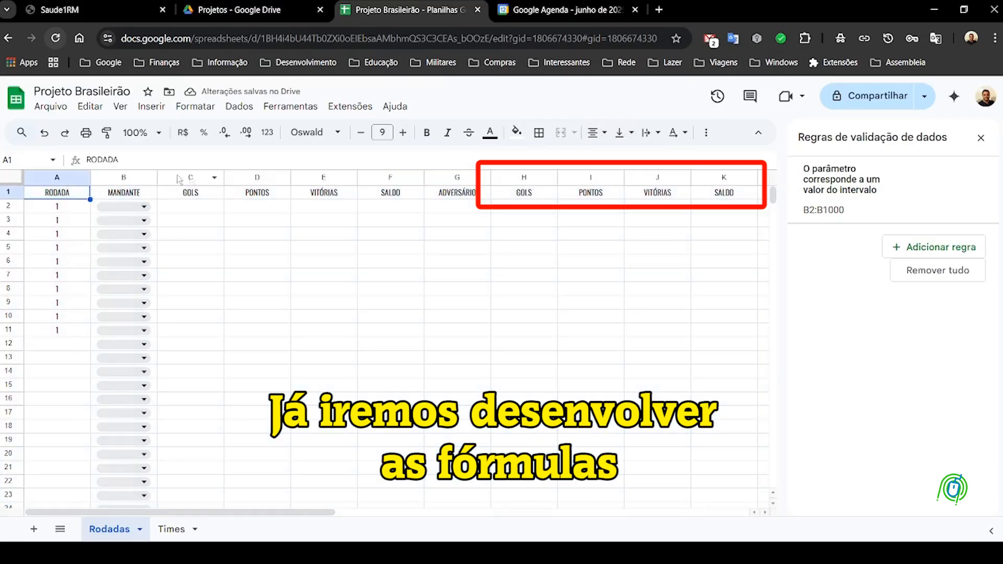
{"action": "left_click_drag", "start_coordinate": [177, 179], "coordinate": [733, 178]}
{"action": "key", "text": "Down"}
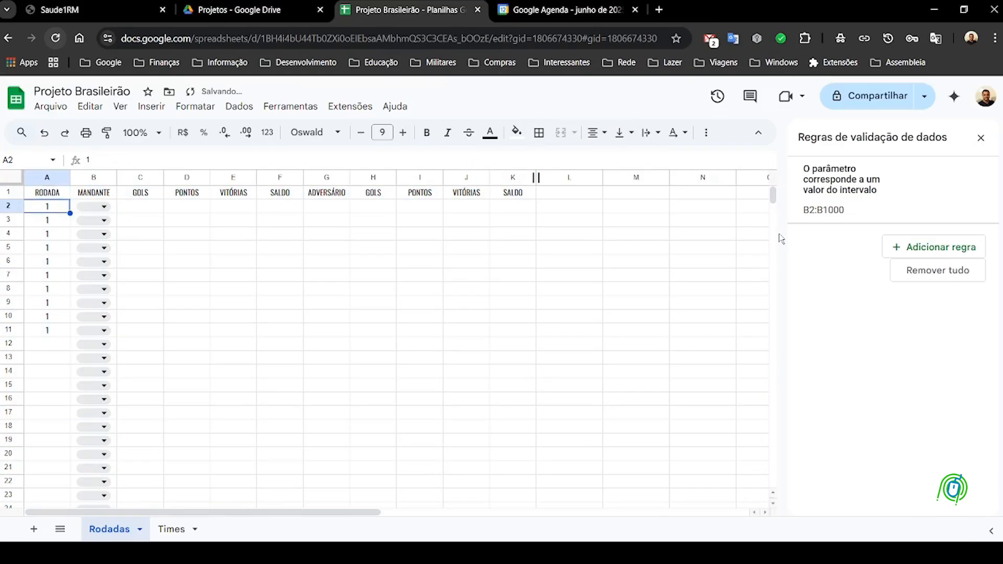
Extend the MANDANTE dropdown's validation rule to also apply to Rodadas!G2:G1000, and save the rule
{"action": "left_click", "coordinate": [326, 207]}
{"action": "left_click", "coordinate": [86, 207]}
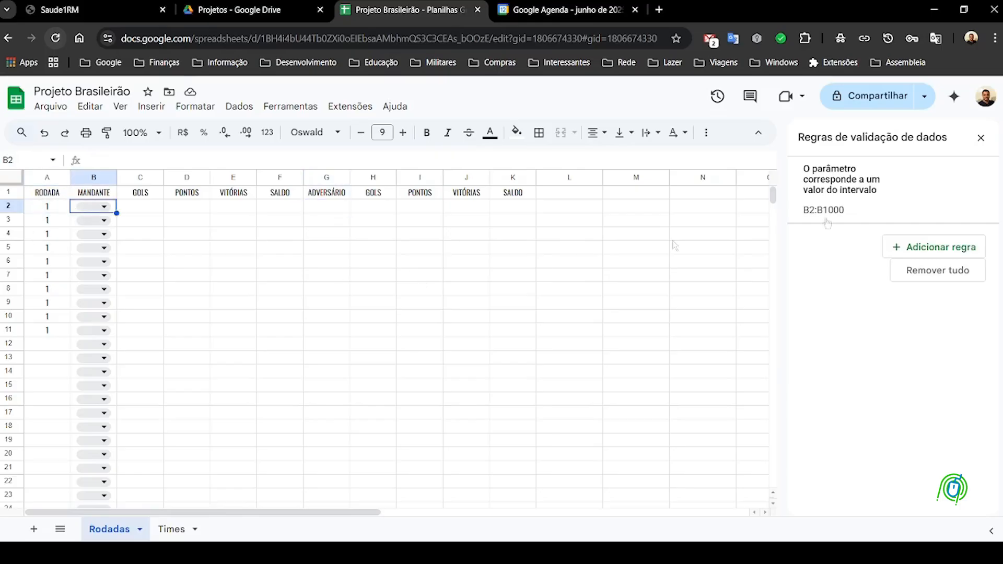
{"action": "left_click", "coordinate": [861, 193]}
{"action": "left_click", "coordinate": [902, 197]}
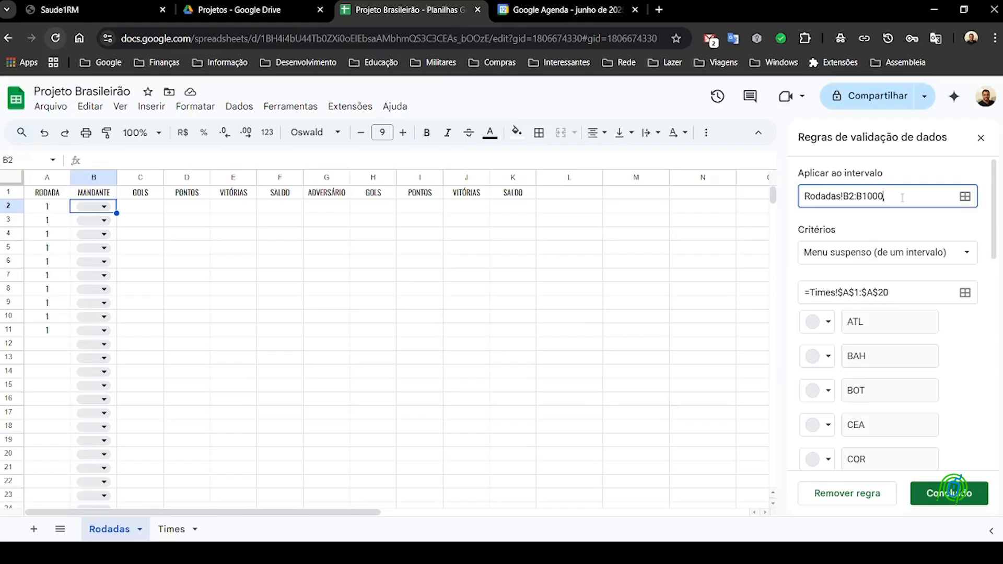
{"action": "key", "text": "shift+Left"}
{"action": "key", "text": "shift+Left"}
{"action": "key", "text": "shift+Left"}
{"action": "key", "text": "shift+Left"}
{"action": "key", "text": "shift+Left"}
{"action": "key", "text": "shift+Left"}
{"action": "key", "text": "shift+Left"}
{"action": "key", "text": "shift+Left"}
{"action": "key", "text": "shift+Left"}
{"action": "key", "text": "shift+Left"}
{"action": "key", "text": "shift+Left"}
{"action": "key", "text": "shift+Left"}
{"action": "key", "text": "shift+Left"}
{"action": "key", "text": "shift+Left"}
{"action": "key", "text": "shift+Left"}
{"action": "key", "text": "ctrl+c"}
{"action": "key", "text": "End"}
{"action": "key", "text": "ctrl+v"}
{"action": "key", "text": "BackSpace"}
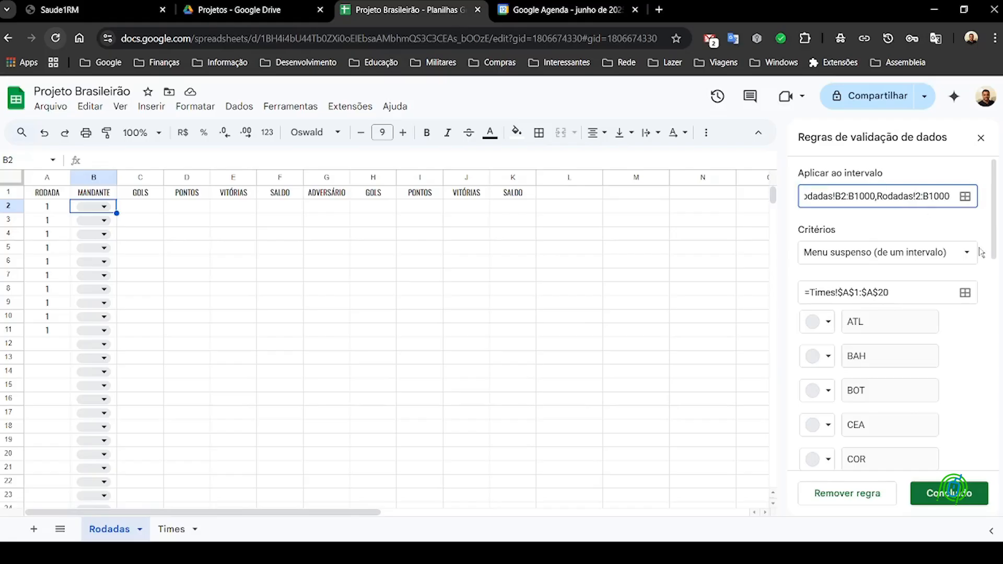
{"action": "left_click", "coordinate": [948, 494]}
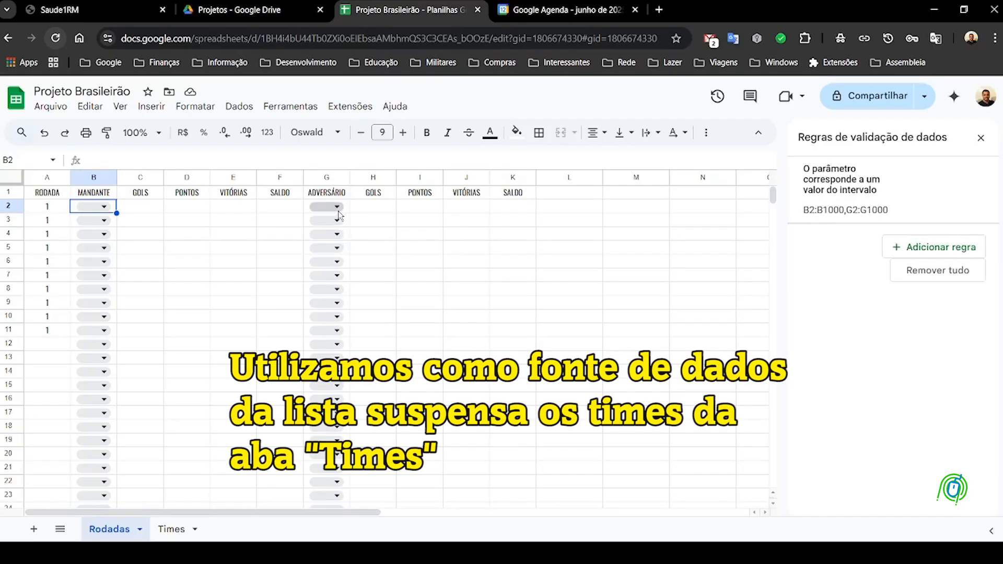
Check the team options in the ADVERSÁRIO and MANDANTE dropdowns of row 2
{"action": "left_click", "coordinate": [337, 207]}
{"action": "left_click", "coordinate": [511, 234]}
{"action": "left_click", "coordinate": [105, 207]}
{"action": "left_click", "coordinate": [459, 220]}
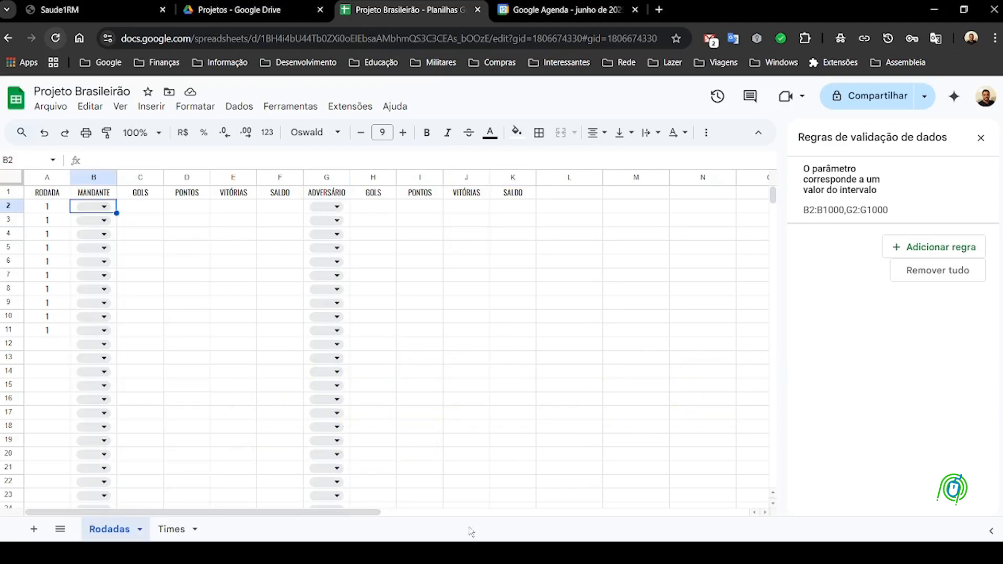
{"action": "left_click", "coordinate": [472, 553]}
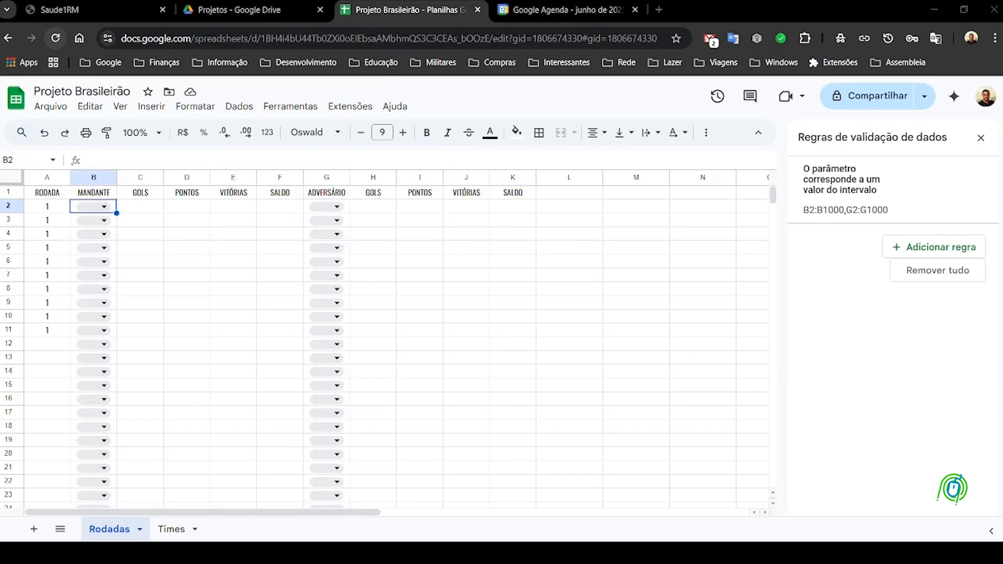
{"action": "left_click", "coordinate": [645, 195]}
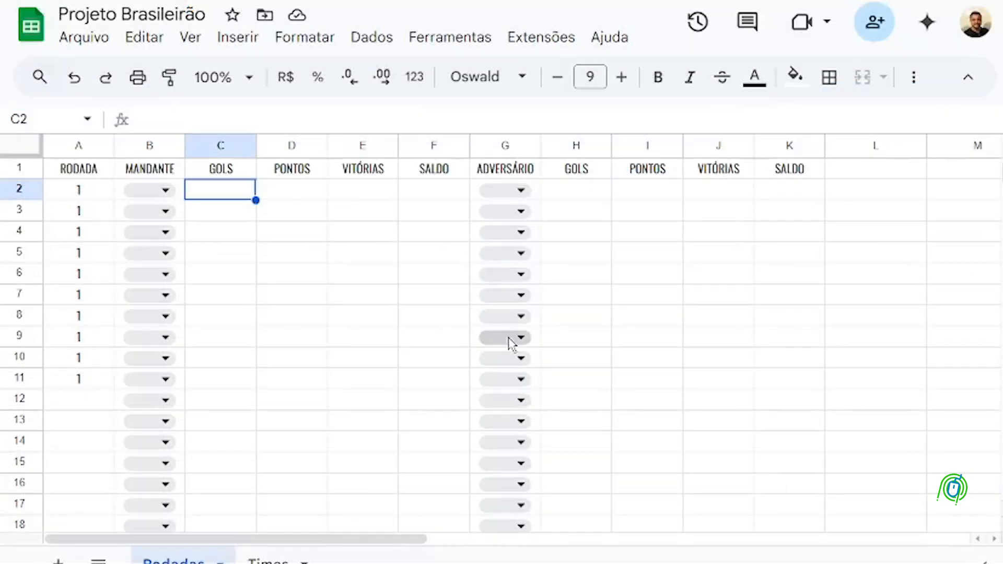
Choose SAO as the home team in B2 and SPO as the opponent in G2
{"action": "key", "text": "Left"}
{"action": "type", "text": "sa"}
{"action": "left_click", "coordinate": [158, 262]}
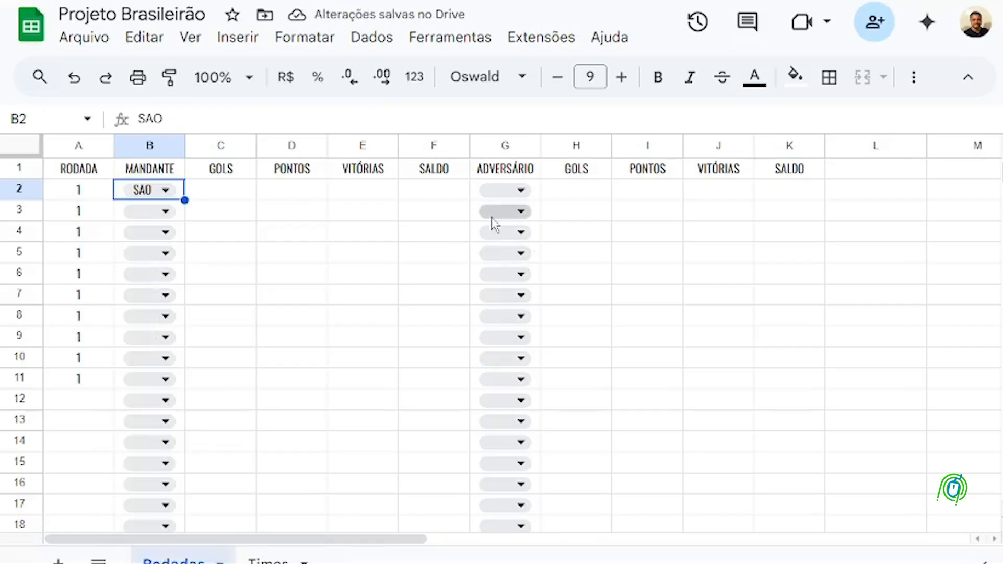
{"action": "left_click", "coordinate": [502, 191]}
{"action": "type", "text": "sp"}
Hide columns D:F, which hold the home team's PONTOS, VITÓRIAS and SALDO
{"action": "left_click_drag", "start_coordinate": [278, 149], "coordinate": [427, 144]}
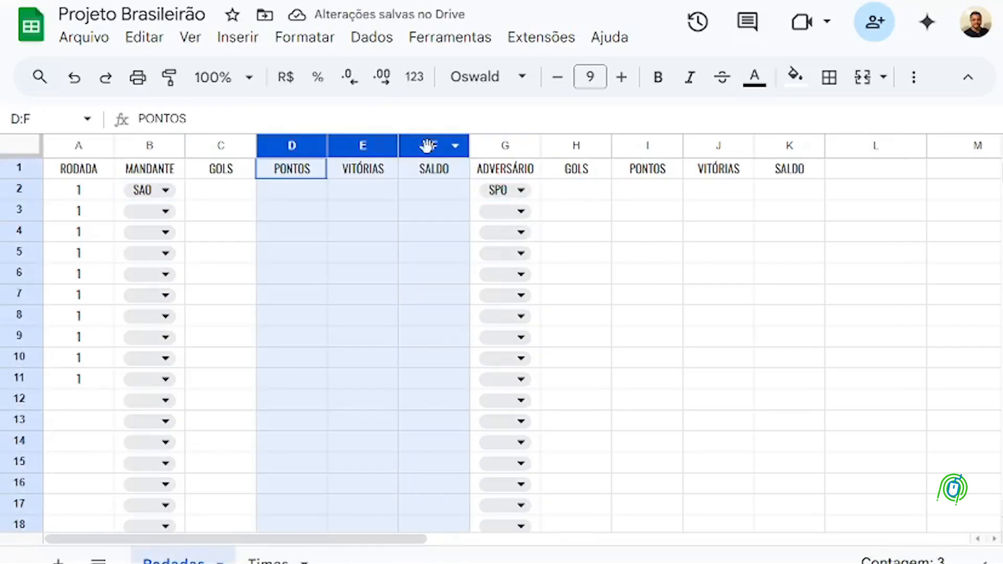
{"action": "right_click", "coordinate": [426, 145]}
{"action": "left_click", "coordinate": [525, 379]}
Enter 0 goals for both SAO in C2 and SPO in H2
{"action": "key", "text": "Right"}
{"action": "key", "text": "Right"}
{"action": "type", "text": "0"}
{"action": "key", "text": "Tab"}
{"action": "key", "text": "Tab"}
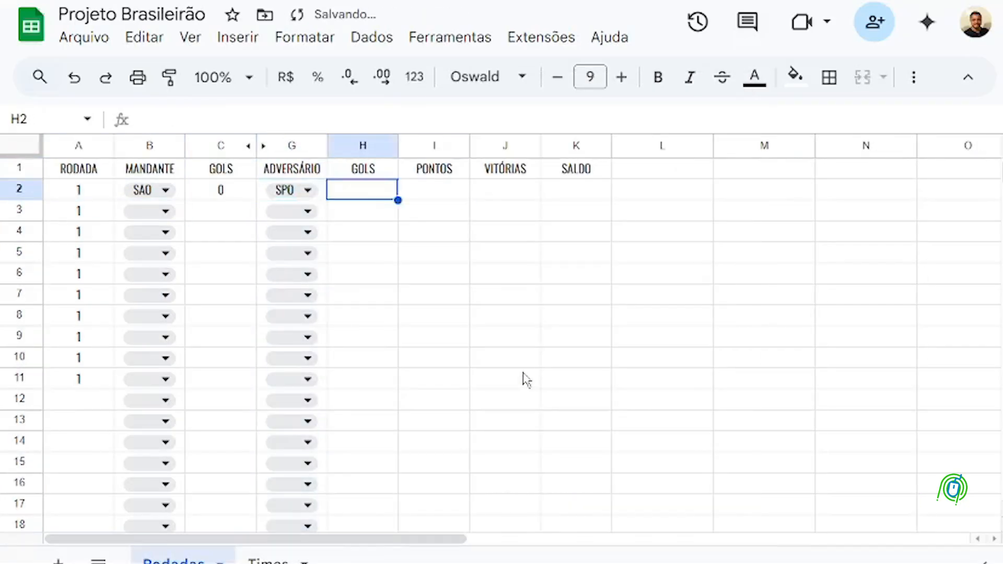
{"action": "type", "text": "0"}
{"action": "key", "text": "Return"}
Fill row 3 with home team CRU scoring 2 and opponent MIR scoring 1
{"action": "key", "text": "Left"}
{"action": "type", "text": "c"}
{"action": "key", "text": "Tab"}
{"action": "type", "text": "2"}
{"action": "key", "text": "Tab"}
{"action": "type", "text": "mi"}
{"action": "key", "text": "Tab"}
{"action": "type", "text": "1"}
{"action": "key", "text": "Return"}
Fill row 4 with home team GRE scoring 2 and opponent ATL scoring 1
{"action": "type", "text": "gr"}
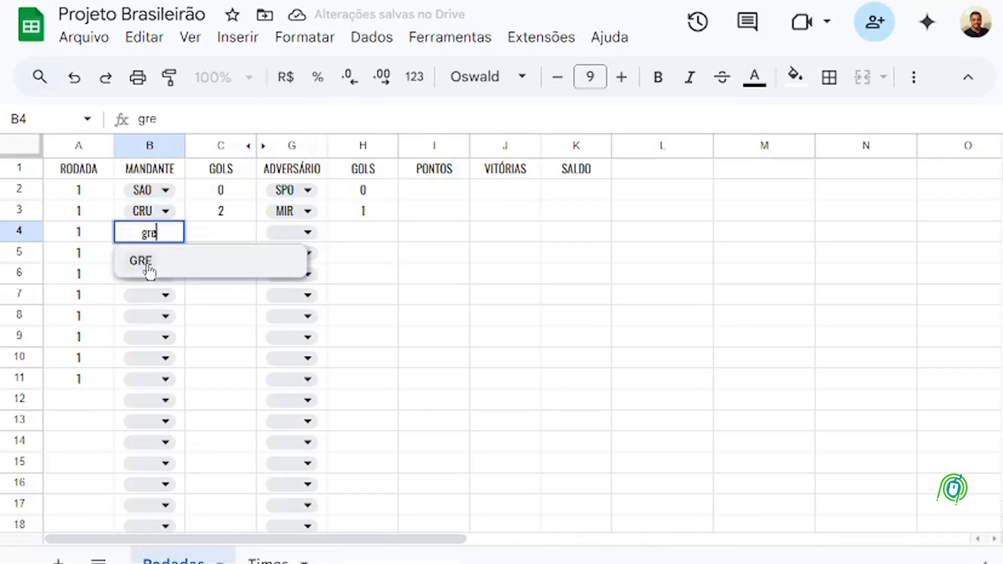
{"action": "key", "text": "Tab"}
{"action": "type", "text": "2"}
{"action": "key", "text": "Tab"}
{"action": "type", "text": "atl"}
{"action": "left_click", "coordinate": [289, 257]}
{"action": "key", "text": "Tab"}
{"action": "type", "text": "1"}
{"action": "key", "text": "Return"}
Fill row 5 with home team FOR scoring 2 and opponent FLU scoring 0
{"action": "type", "text": "for"}
{"action": "key", "text": "Tab"}
{"action": "type", "text": "2"}
{"action": "key", "text": "Tab"}
{"action": "type", "text": "fl"}
{"action": "key", "text": "Return"}
{"action": "key", "text": "Tab"}
{"action": "type", "text": "0"}
{"action": "key", "text": "Return"}
Fill row 6 with home team JUV scoring 2 and opponent VIT scoring 0
{"action": "key", "text": "Left"}
{"action": "type", "text": "juv"}
{"action": "key", "text": "Return"}
{"action": "key", "text": "Tab"}
{"action": "type", "text": "2"}
{"action": "key", "text": "Tab"}
{"action": "type", "text": "vi"}
{"action": "key", "text": "Return"}
{"action": "key", "text": "Tab"}
{"action": "type", "text": "0"}
{"action": "key", "text": "Return"}
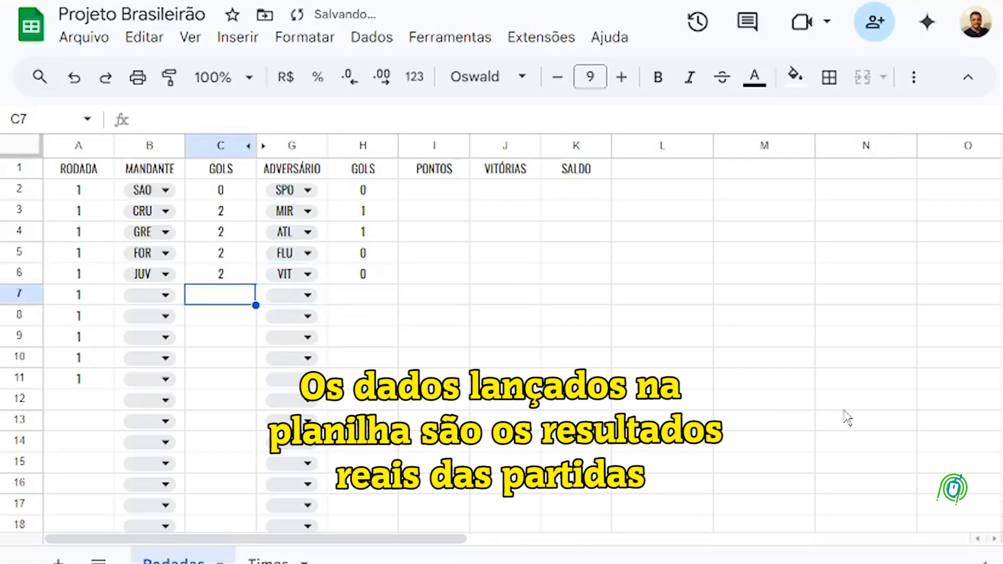
Fill row 7 with home team FLA scoring 1 and opponent INT scoring 1
{"action": "key", "text": "Left"}
{"action": "type", "text": "fla"}
{"action": "key", "text": "Return"}
{"action": "key", "text": "Tab"}
{"action": "type", "text": "1"}
{"action": "key", "text": "Tab"}
{"action": "type", "text": "in"}
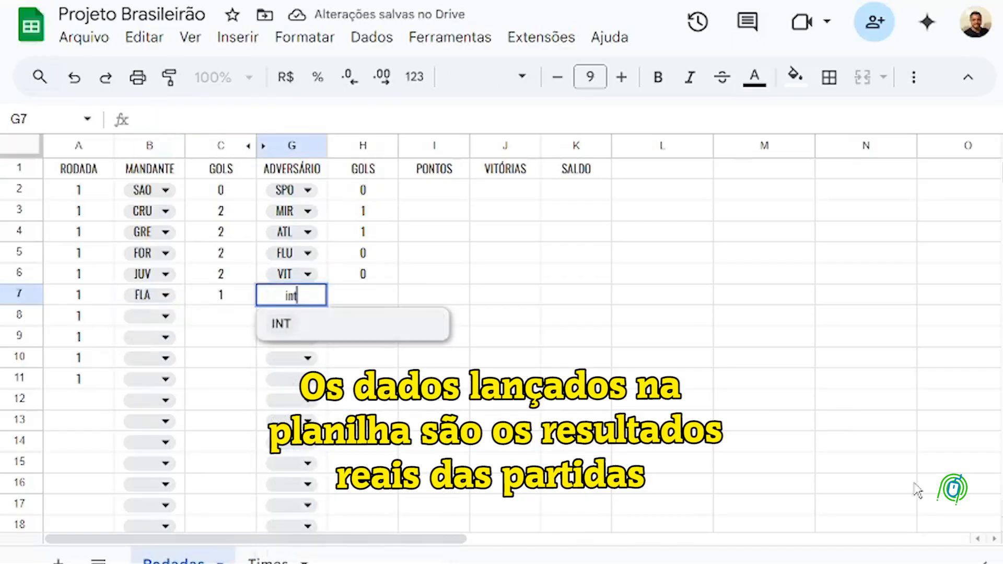
{"action": "key", "text": "Return"}
{"action": "key", "text": "Tab"}
{"action": "type", "text": "1"}
{"action": "key", "text": "Return"}
Fill row 8 with home team PAL scoring 0 and opponent BOT scoring 0
{"action": "key", "text": "Left"}
{"action": "type", "text": "pal"}
{"action": "key", "text": "Return"}
{"action": "key", "text": "Tab"}
{"action": "type", "text": "0"}
{"action": "key", "text": "Tab"}
{"action": "type", "text": "bot"}
{"action": "key", "text": "Return"}
{"action": "key", "text": "Tab"}
{"action": "type", "text": "0"}
{"action": "key", "text": "Return"}
Fill row 9 with home team VAS scoring 2 and opponent SAN scoring 1
{"action": "key", "text": "Left"}
{"action": "type", "text": "vas"}
{"action": "key", "text": "Return"}
{"action": "key", "text": "Tab"}
{"action": "type", "text": "2"}
{"action": "key", "text": "Tab"}
{"action": "type", "text": "san"}
{"action": "key", "text": "Return"}
{"action": "key", "text": "Tab"}
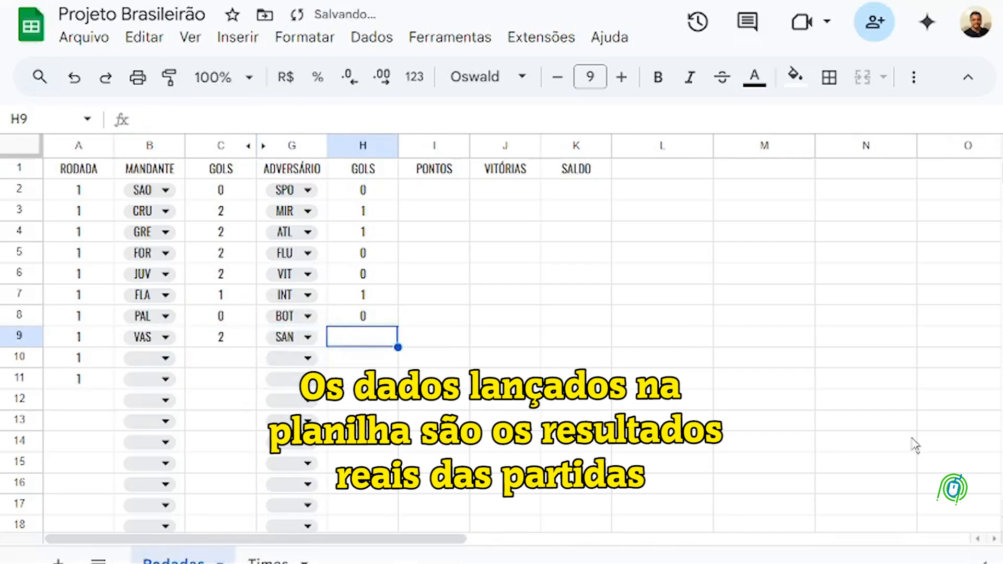
{"action": "type", "text": "1"}
{"action": "key", "text": "Return"}
Fill row 10 with home team BAH scoring 1 and opponent COR scoring 1
{"action": "type", "text": "bah"}
{"action": "key", "text": "Return"}
{"action": "key", "text": "Tab"}
{"action": "type", "text": "1"}
{"action": "key", "text": "Tab"}
{"action": "type", "text": "cor"}
{"action": "key", "text": "Return"}
{"action": "key", "text": "Tab"}
{"action": "type", "text": "1"}
{"action": "key", "text": "Return"}
Fill row 11 with home team RBB scoring 2 and opponent CEA scoring 2
{"action": "type", "text": "rbb"}
{"action": "key", "text": "Return"}
{"action": "key", "text": "Tab"}
{"action": "type", "text": "2"}
{"action": "key", "text": "Tab"}
{"action": "type", "text": "cea"}
{"action": "key", "text": "Return"}
{"action": "key", "text": "Tab"}
{"action": "type", "text": "2"}
{"action": "key", "text": "Left"}
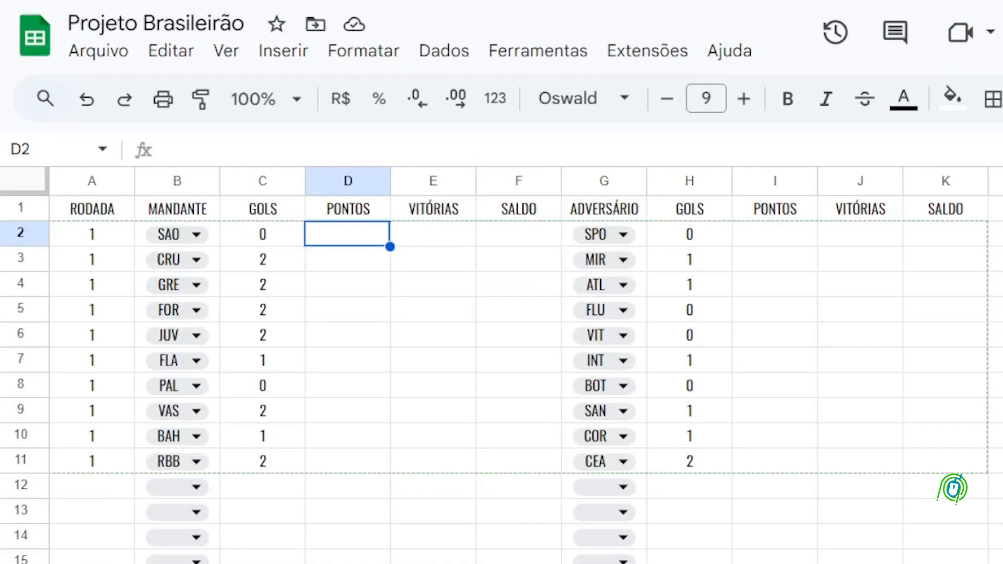
Enter the home points formula =IF(C2>H2;3;IF(C2=H2;1;0)) in D2
{"action": "type", "text": "=IF(C2"}
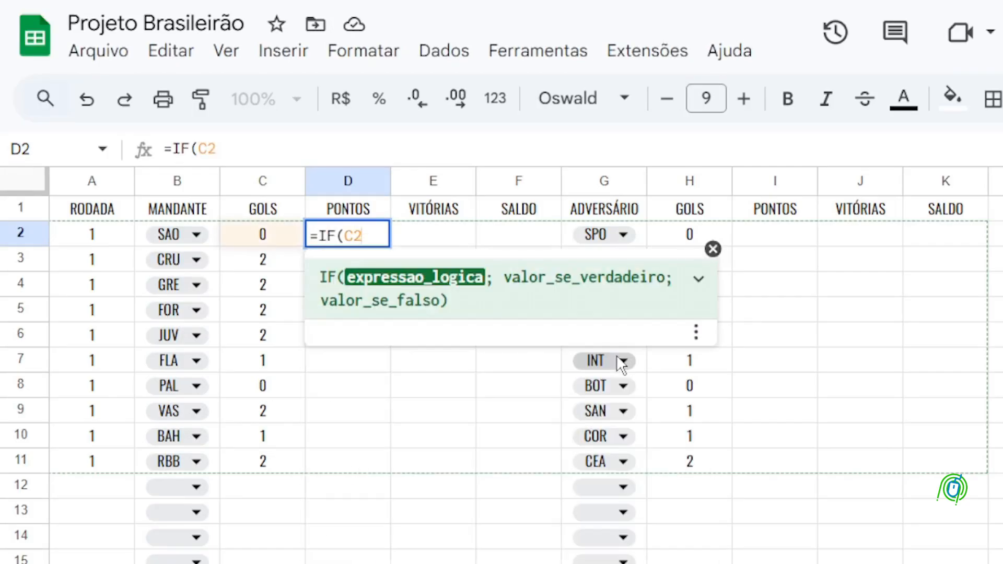
{"action": "type", "text": "=H2;"}
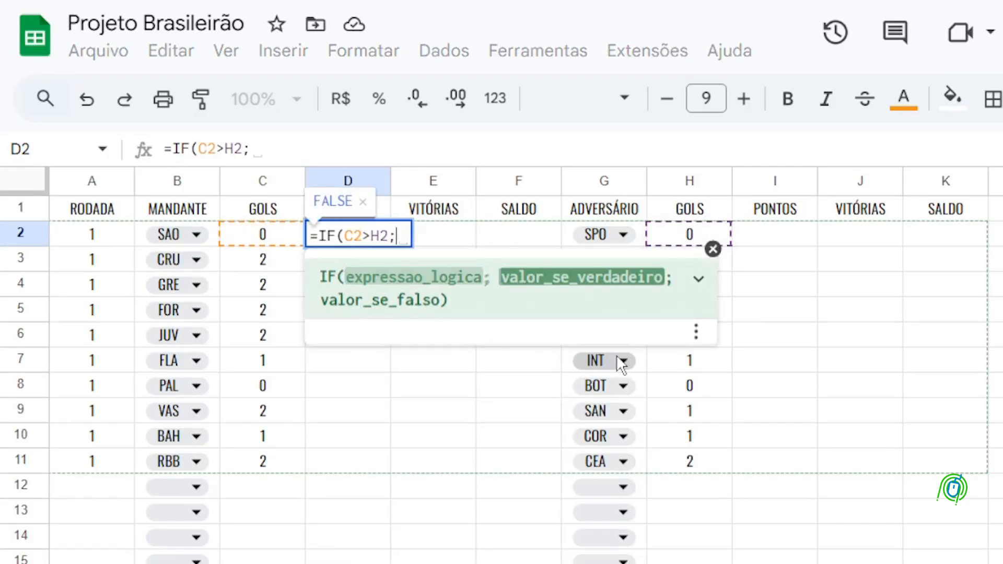
{"action": "type", "text": "3;"}
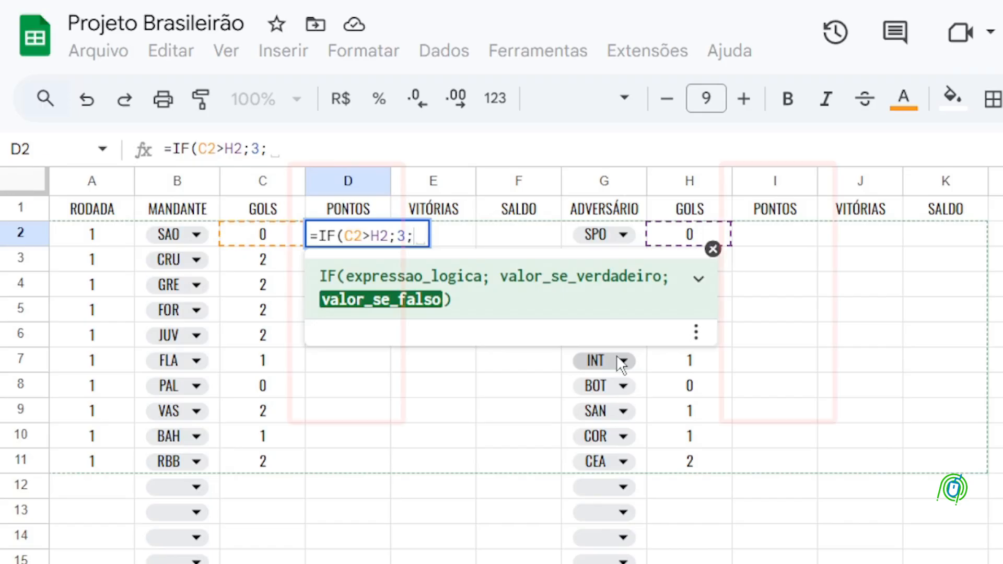
{"action": "type", "text": "IF(C2=H"}
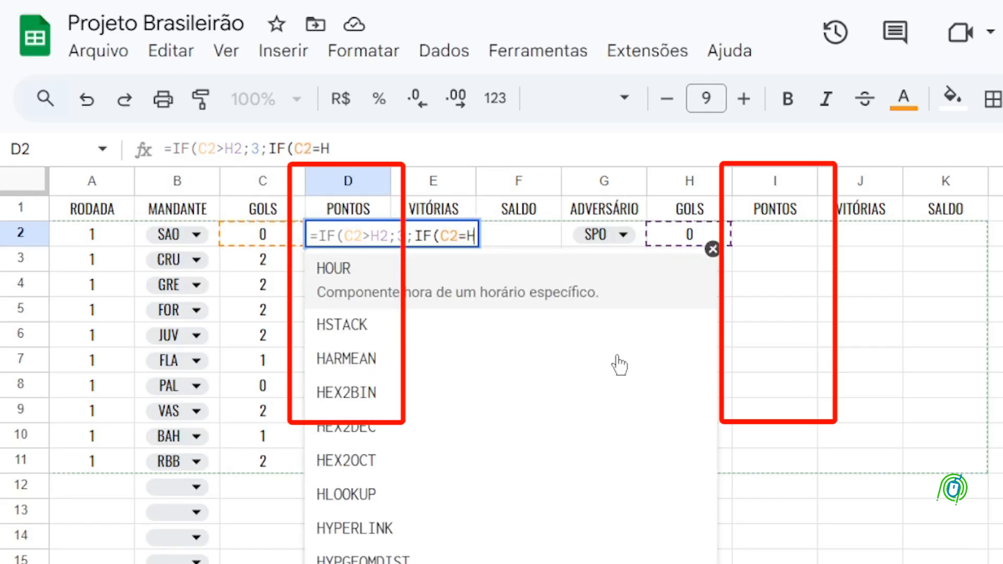
{"action": "type", "text": "2;1;0))"}
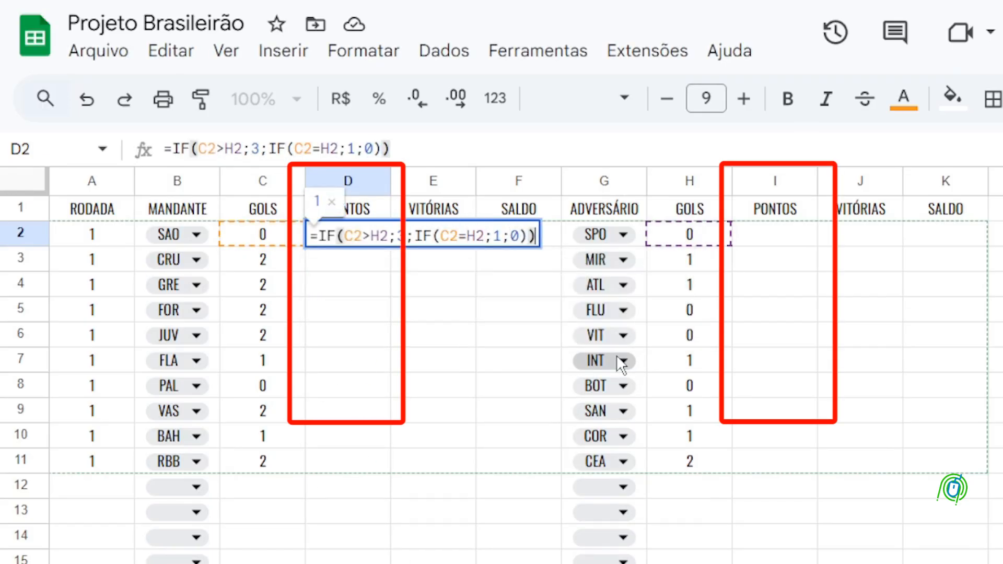
{"action": "key", "text": "Return"}
{"action": "left_click", "coordinate": [459, 440]}
Wrap the D2 formula in IF(C2="";"";…) so that it returns blank when the home goals are empty
{"action": "left_click", "coordinate": [347, 235]}
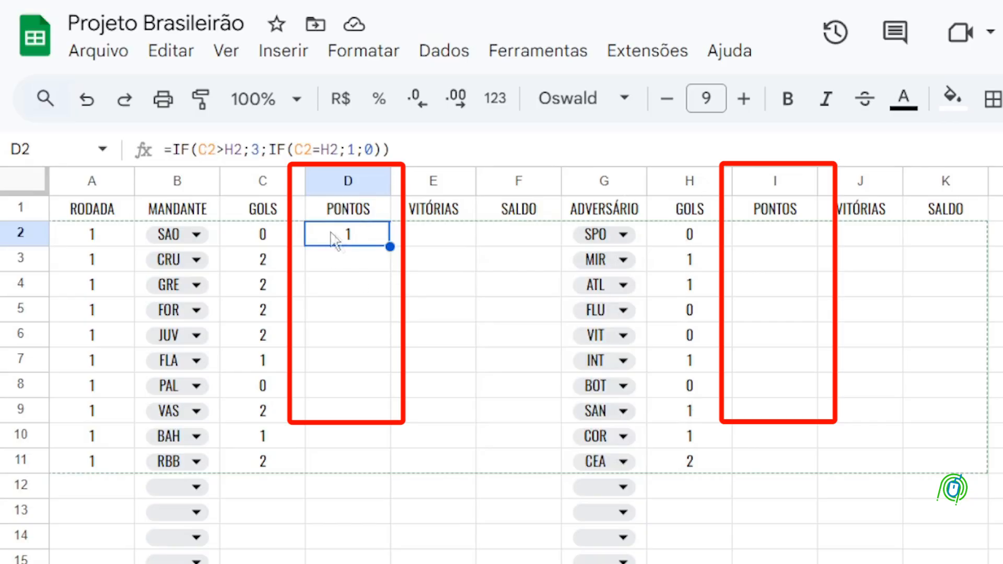
{"action": "left_click", "coordinate": [172, 150]}
{"action": "type", "text": "IF(C2=\"\";"}
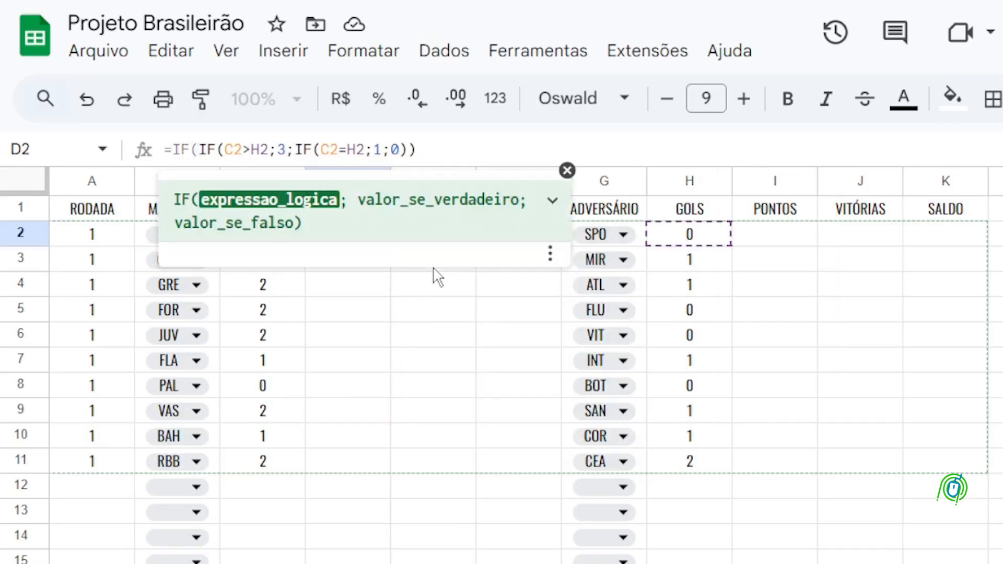
{"action": "type", "text": "\"\";"}
{"action": "key", "text": "End"}
{"action": "type", "text": ")"}
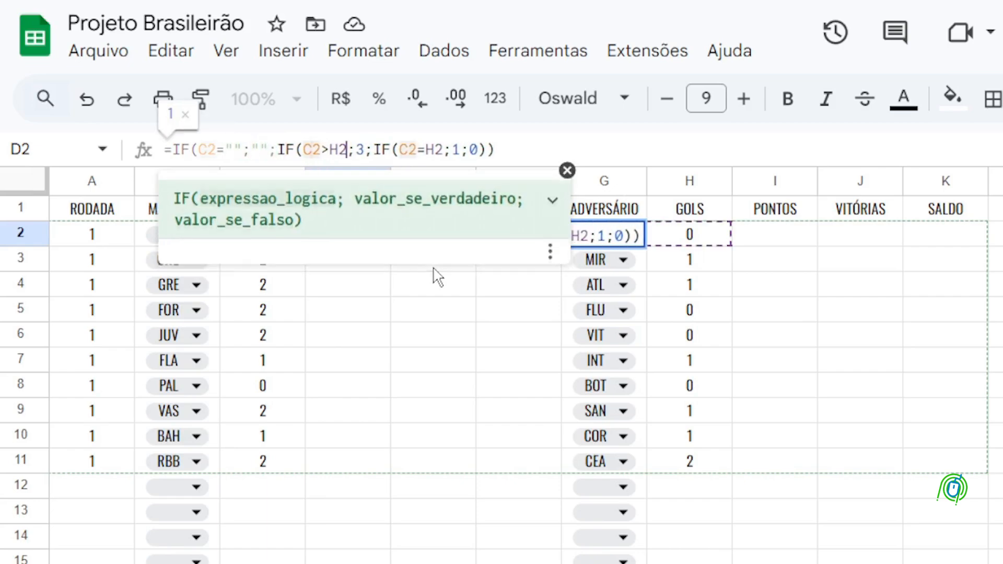
{"action": "key", "text": "Return"}
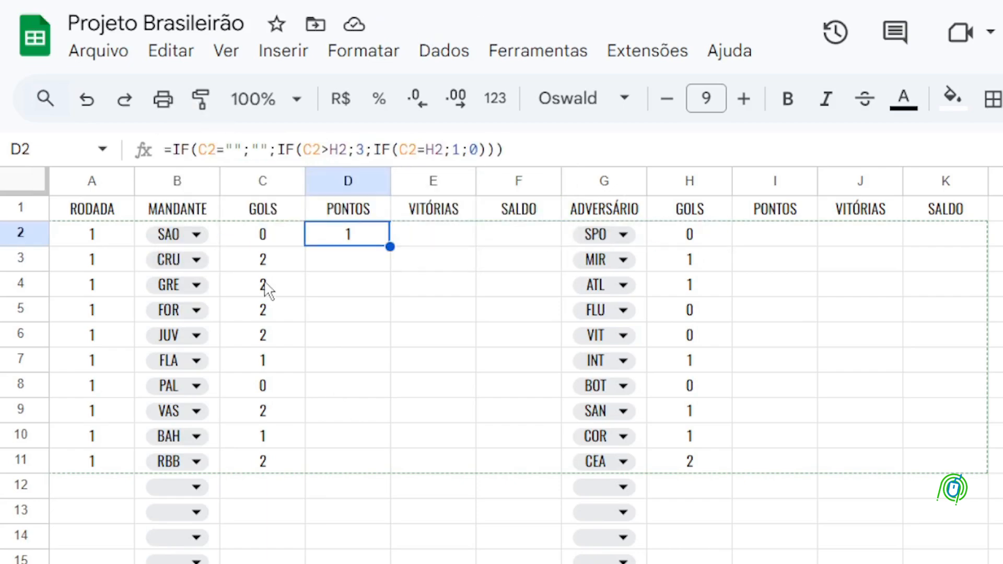
Fill the D2 points formula down to D11 to check it, and clear the copies from D3:D11
{"action": "left_click_drag", "start_coordinate": [404, 358], "coordinate": [412, 465]}
{"action": "key", "text": "Down"}
{"action": "key", "text": "Down"}
{"action": "key", "text": "Down"}
{"action": "key", "text": "Down"}
{"action": "key", "text": "Down"}
{"action": "key", "text": "Up"}
{"action": "key", "text": "Up"}
{"action": "key", "text": "Up"}
{"action": "key", "text": "Up"}
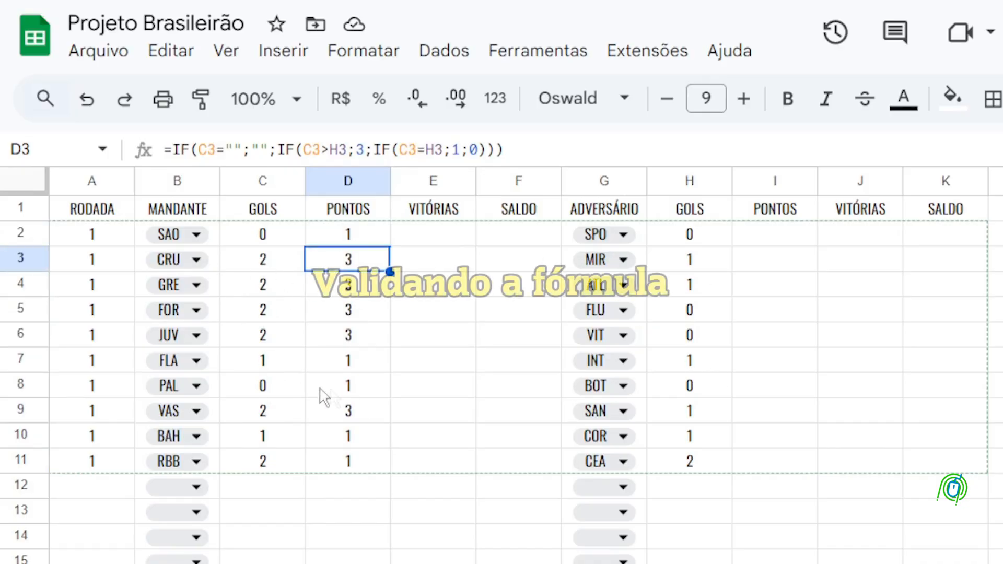
{"action": "key", "text": "Up"}
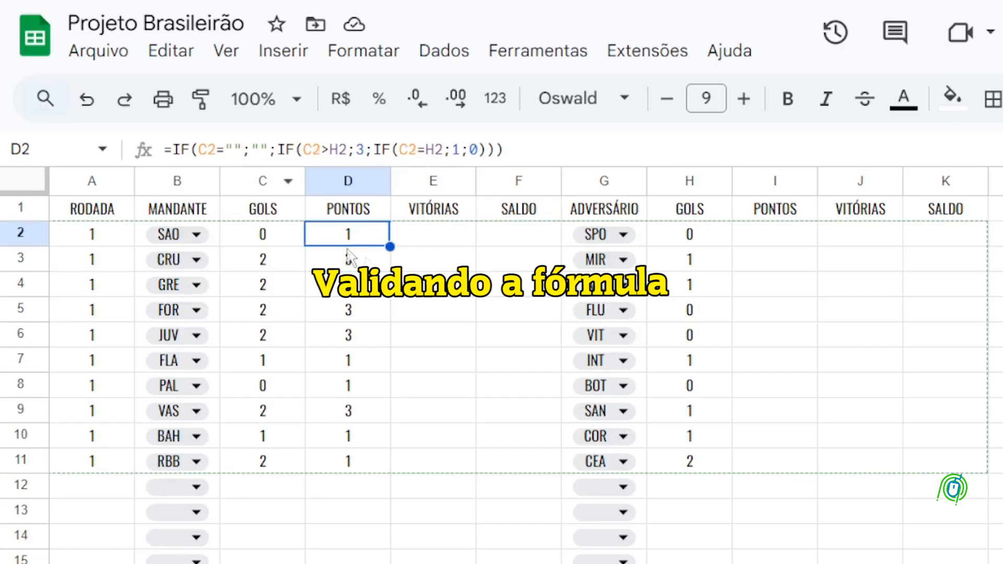
{"action": "left_click_drag", "start_coordinate": [372, 260], "coordinate": [380, 465]}
{"action": "key", "text": "Delete"}
Wrap the D2 points formula in ARRAYFORMULA and extend its references to the open ranges C2:C and H2:H
{"action": "left_click", "coordinate": [349, 234]}
{"action": "left_click", "coordinate": [172, 149]}
{"action": "type", "text": "ARRAYFORMULA"}
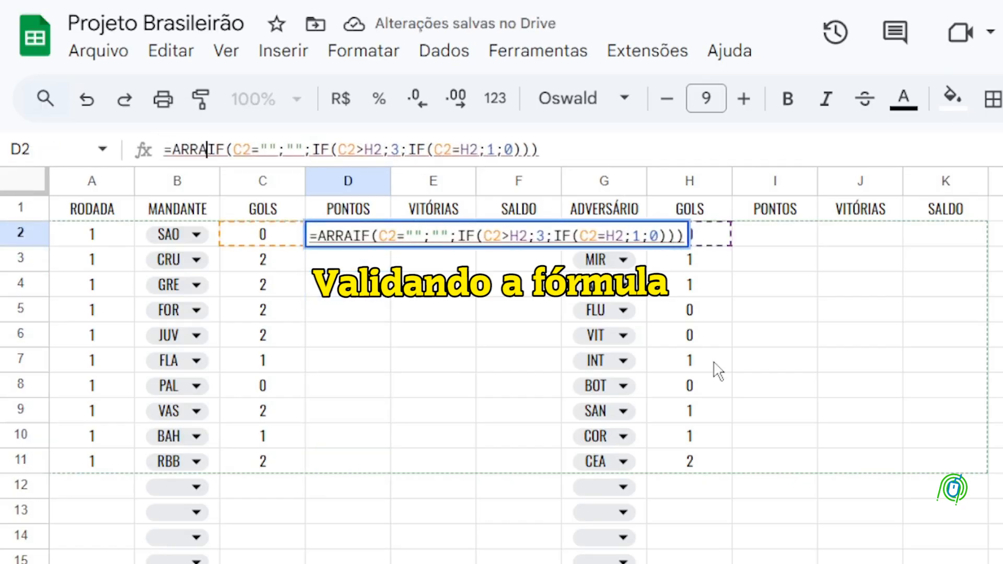
{"action": "type", "text": "("}
{"action": "key", "text": "Right"}
{"action": "key", "text": "Right"}
{"action": "key", "text": "Right"}
{"action": "key", "text": "Right"}
{"action": "key", "text": "Right"}
{"action": "type", "text": ":C"}
{"action": "key", "text": "Right"}
{"action": "key", "text": "Right"}
{"action": "key", "text": "Right"}
{"action": "key", "text": "Right"}
{"action": "key", "text": "Right"}
{"action": "key", "text": "Right"}
{"action": "key", "text": "Right"}
{"action": "key", "text": "Right"}
{"action": "key", "text": "Right"}
{"action": "key", "text": "Right"}
{"action": "key", "text": "Right"}
{"action": "key", "text": "Right"}
{"action": "type", "text": ":C"}
{"action": "key", "text": "Right"}
{"action": "key", "text": "Right"}
{"action": "key", "text": "Right"}
{"action": "type", "text": ":H"}
{"action": "key", "text": "Right"}
{"action": "key", "text": "Right"}
{"action": "key", "text": "Right"}
{"action": "key", "text": "Right"}
{"action": "key", "text": "Right"}
{"action": "key", "text": "Right"}
{"action": "key", "text": "Right"}
{"action": "key", "text": "Right"}
{"action": "type", "text": ":C"}
{"action": "key", "text": "Right"}
{"action": "key", "text": "Right"}
{"action": "key", "text": "Right"}
{"action": "type", "text": ":C"}
{"action": "key", "text": "BackSpace"}
{"action": "type", "text": "H"}
{"action": "key", "text": "Return"}
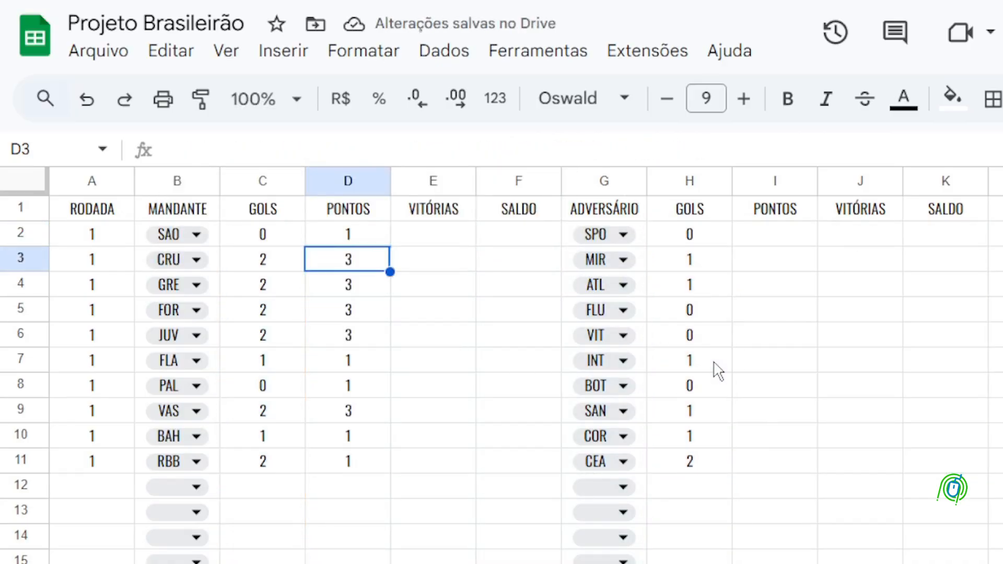
Enter a test match in row 13 for round 2 with home team FOR scoring 3
{"action": "key", "text": "Up"}
{"action": "key", "text": "Down"}
{"action": "key", "text": "Down"}
{"action": "key", "text": "Down"}
{"action": "key", "text": "Down"}
{"action": "key", "text": "Down"}
{"action": "key", "text": "Down"}
{"action": "key", "text": "Down"}
{"action": "key", "text": "Down"}
{"action": "key", "text": "Down"}
{"action": "key", "text": "Down"}
{"action": "key", "text": "Down"}
{"action": "key", "text": "Left"}
{"action": "key", "text": "Left"}
{"action": "key", "text": "Left"}
{"action": "type", "text": "2"}
{"action": "key", "text": "Tab"}
{"action": "type", "text": "F"}
{"action": "key", "text": "Tab"}
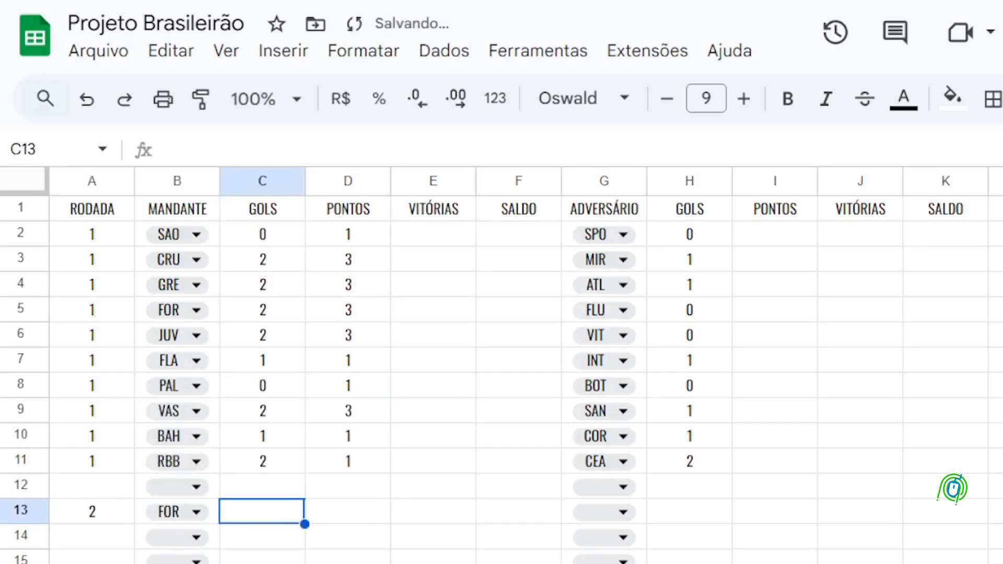
{"action": "type", "text": "3"}
Complete the row 13 test match with opponent CRU scoring 2
{"action": "key", "text": "Tab"}
{"action": "key", "text": "Tab"}
{"action": "key", "text": "Tab"}
{"action": "key", "text": "Tab"}
{"action": "type", "text": "CRU"}
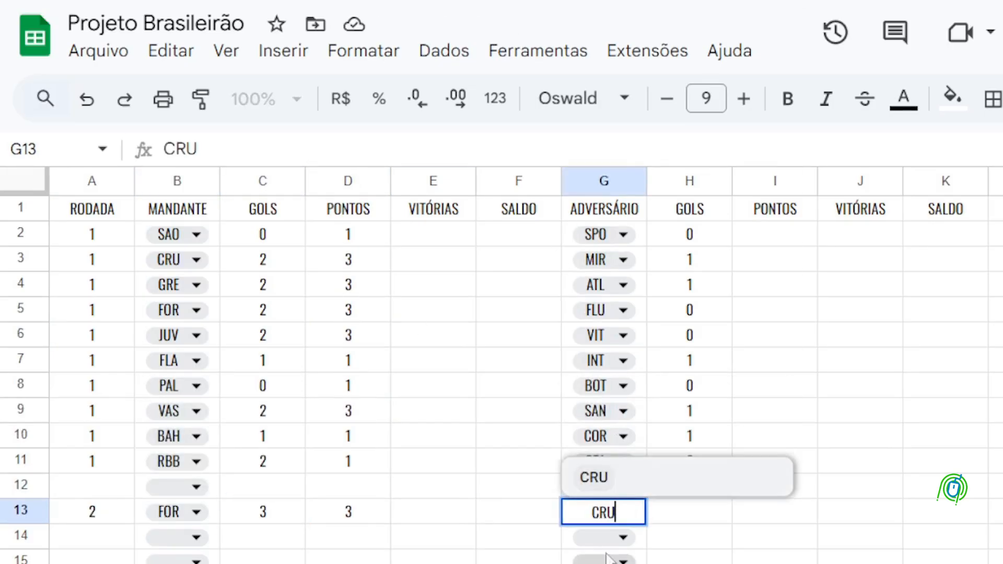
{"action": "key", "text": "Tab"}
{"action": "type", "text": "2"}
{"action": "key", "text": "Return"}
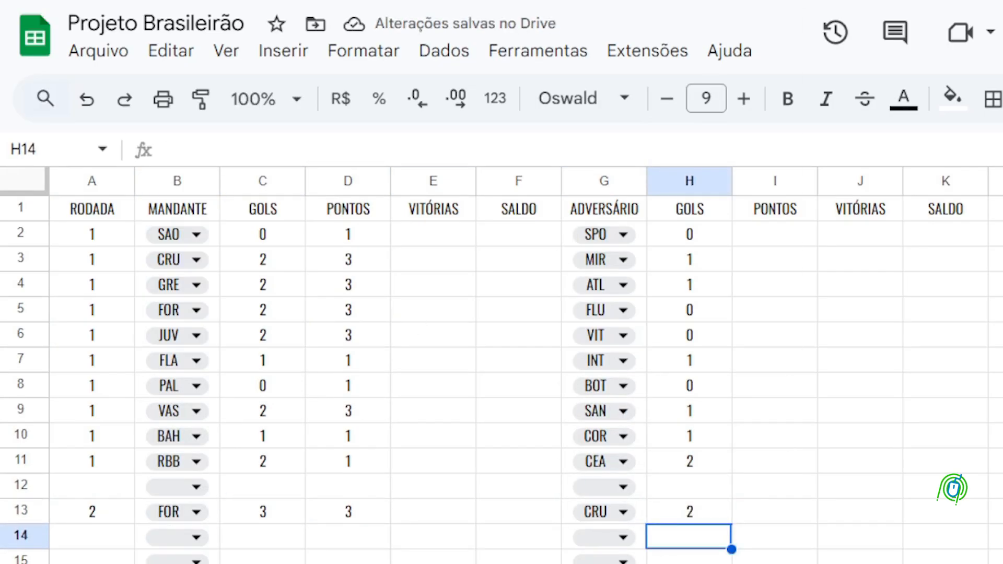
Test the points formula by changing the opponent's goals in H13 to 1, 4 and 5
{"action": "key", "text": "Up"}
{"action": "type", "text": "1"}
{"action": "key", "text": "Return"}
{"action": "key", "text": "Up"}
{"action": "type", "text": "4"}
{"action": "key", "text": "Return"}
{"action": "key", "text": "Up"}
{"action": "type", "text": "5"}
{"action": "key", "text": "Return"}
Undo the test entries made in row 13
{"action": "key", "text": "ctrl+z"}
{"action": "key", "text": "ctrl+z"}
{"action": "key", "text": "ctrl+z"}
{"action": "key", "text": "ctrl+z"}
{"action": "key", "text": "ctrl+z"}
{"action": "key", "text": "ctrl+z"}
{"action": "key", "text": "ctrl+z"}
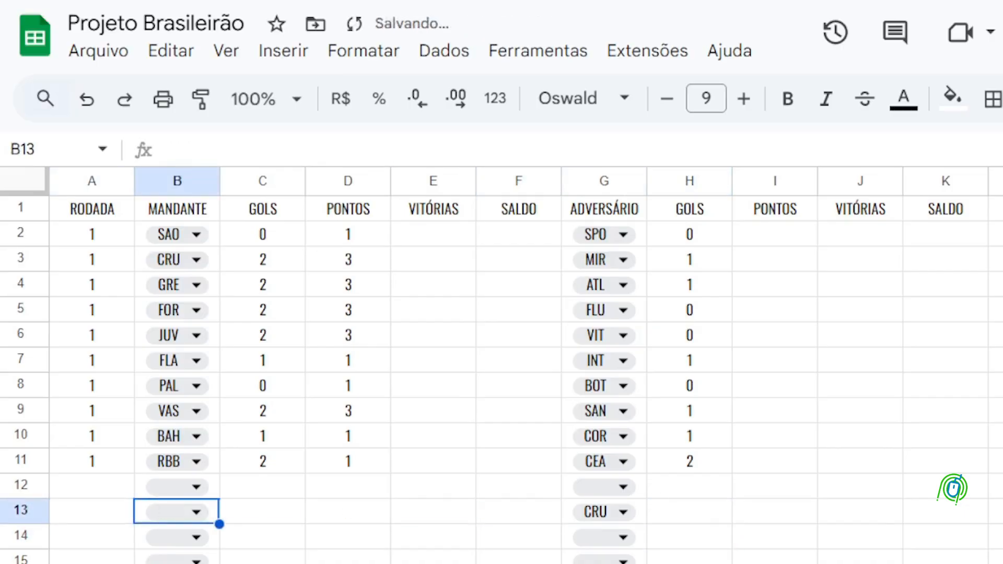
Copy the home points array formula from D2 into I2 for the opponent's points
{"action": "key", "text": "Up"}
{"action": "key", "text": "Right"}
{"action": "key", "text": "Up"}
{"action": "key", "text": "Up"}
{"action": "key", "text": "Right"}
{"action": "key", "text": "Right"}
{"action": "key", "text": "ctrl+Up"}
{"action": "key", "text": "Left"}
{"action": "key", "text": "Down"}
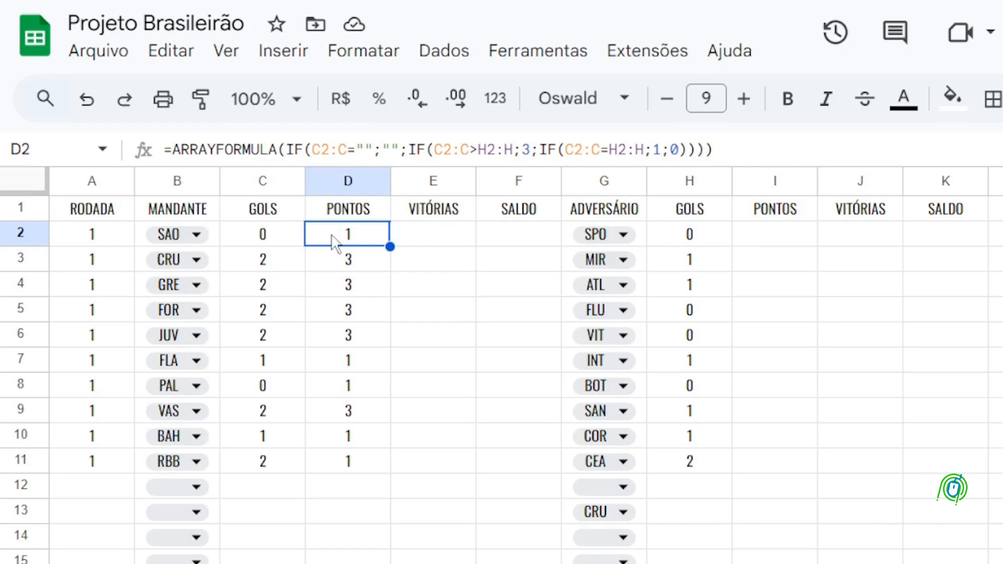
{"action": "left_click", "coordinate": [386, 151]}
{"action": "key", "text": "ctrl+a"}
{"action": "key", "text": "ctrl+c"}
{"action": "key", "text": "Escape"}
{"action": "key", "text": "Right"}
{"action": "key", "text": "Right"}
{"action": "key", "text": "Right"}
{"action": "key", "text": "Right"}
{"action": "key", "text": "Right"}
{"action": "left_click", "coordinate": [432, 152]}
{"action": "key", "text": "ctrl+v"}
Change the blank check in the I2 formula to H2:H=""
{"action": "left_click_drag", "start_coordinate": [311, 150], "coordinate": [320, 151]}
{"action": "type", "text": "H"}
{"action": "key", "text": "Right"}
{"action": "key", "text": "Right"}
{"action": "key", "text": "Right"}
{"action": "key", "text": "BackSpace"}
{"action": "type", "text": "H"}
Change the win comparison in the I2 formula to H2:H>C2:C and commit the formula
{"action": "key", "text": "Right"}
{"action": "key", "text": "Right"}
{"action": "key", "text": "Right"}
{"action": "key", "text": "Right"}
{"action": "key", "text": "Right"}
{"action": "key", "text": "Right"}
{"action": "key", "text": "Right"}
{"action": "key", "text": "Right"}
{"action": "key", "text": "Right"}
{"action": "key", "text": "Right"}
{"action": "key", "text": "Right"}
{"action": "key", "text": "BackSpace"}
{"action": "type", "text": "H"}
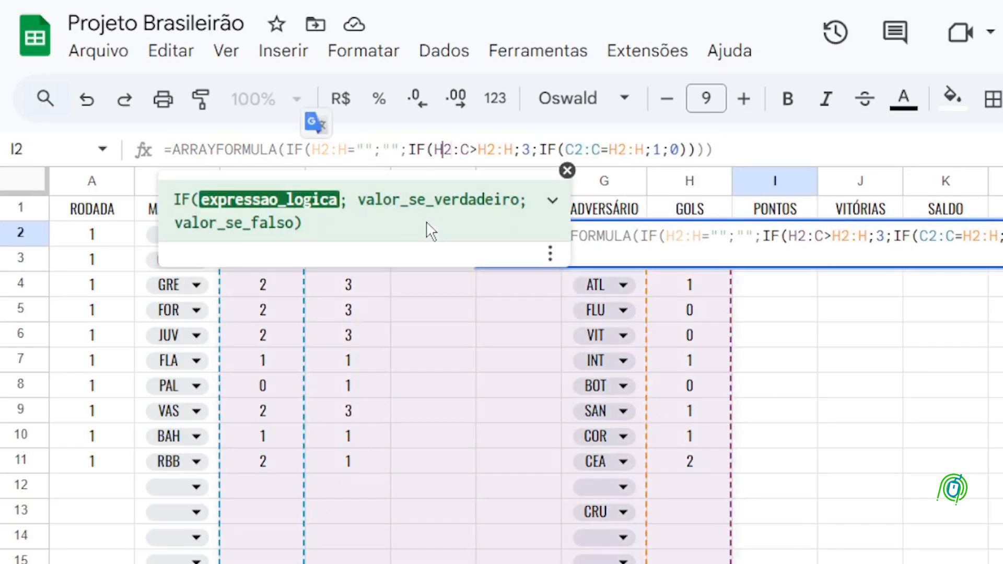
{"action": "key", "text": "Right"}
{"action": "key", "text": "Right"}
{"action": "key", "text": "Right"}
{"action": "key", "text": "BackSpace"}
{"action": "type", "text": "H"}
{"action": "key", "text": "Right"}
{"action": "key", "text": "Right"}
{"action": "key", "text": "BackSpace"}
{"action": "type", "text": "C"}
{"action": "key", "text": "Right"}
{"action": "key", "text": "Right"}
{"action": "key", "text": "Right"}
{"action": "key", "text": "BackSpace"}
{"action": "type", "text": "C"}
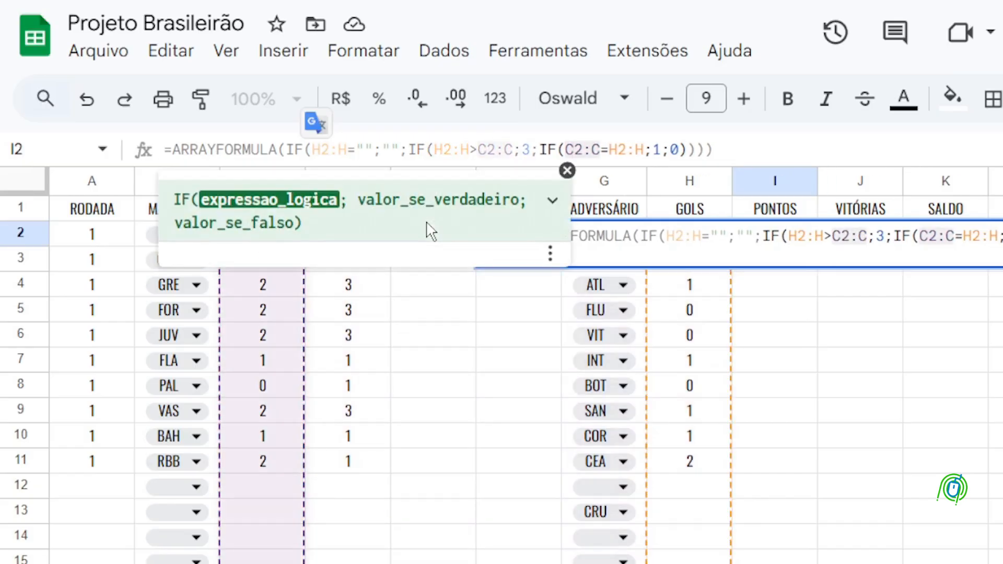
{"action": "key", "text": "Return"}
Enter a test match in row 13 for round 2 with FLU as the home team
{"action": "key", "text": "Up"}
{"action": "key", "text": "Left"}
{"action": "key", "text": "Left"}
{"action": "key", "text": "Left"}
{"action": "key", "text": "Left"}
{"action": "key", "text": "Down"}
{"action": "key", "text": "Down"}
{"action": "key", "text": "Down"}
{"action": "key", "text": "Down"}
{"action": "key", "text": "Down"}
{"action": "key", "text": "Down"}
{"action": "key", "text": "Down"}
{"action": "key", "text": "Down"}
{"action": "key", "text": "Down"}
{"action": "key", "text": "Down"}
{"action": "key", "text": "Down"}
{"action": "key", "text": "Right"}
{"action": "key", "text": "Right"}
{"action": "key", "text": "Left"}
{"action": "key", "text": "Left"}
{"action": "key", "text": "Left"}
{"action": "key", "text": "Left"}
{"action": "key", "text": "Left"}
{"action": "type", "text": "FLU"}
{"action": "key", "text": "Return"}
{"action": "key", "text": "Up"}
{"action": "key", "text": "Right"}
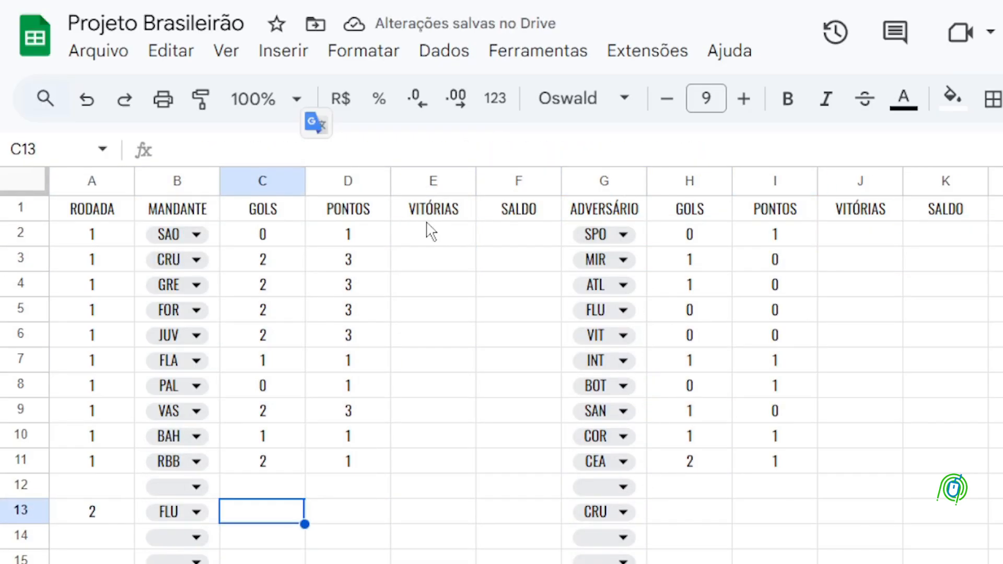
Enter 0 goals for both the home team and the opponent in row 13
{"action": "type", "text": "0"}
{"action": "key", "text": "Right"}
{"action": "key", "text": "Right"}
{"action": "key", "text": "Right"}
{"action": "key", "text": "Right"}
{"action": "key", "text": "Right"}
{"action": "type", "text": "0"}
Test the points formulas by changing the home goals in C13 to 1 and 2
{"action": "key", "text": "Left"}
{"action": "key", "text": "Left"}
{"action": "key", "text": "Left"}
{"action": "key", "text": "Left"}
{"action": "key", "text": "Left"}
{"action": "type", "text": "1"}
{"action": "key", "text": "Return"}
{"action": "key", "text": "Up"}
{"action": "type", "text": "2"}
Test the points formulas by changing the opponent's goals in H13 to 1, 2 and 3
{"action": "key", "text": "Right"}
{"action": "key", "text": "Right"}
{"action": "key", "text": "Right"}
{"action": "key", "text": "Right"}
{"action": "key", "text": "Right"}
{"action": "type", "text": "1"}
{"action": "key", "text": "Return"}
{"action": "key", "text": "Up"}
{"action": "type", "text": "2"}
{"action": "key", "text": "Return"}
{"action": "key", "text": "Up"}
{"action": "type", "text": "3"}
{"action": "key", "text": "Return"}
{"action": "key", "text": "Up"}
Clear the test match from row 13, covering the opponent, both goal counts, the home team and the round
{"action": "key", "text": "shift+Left"}
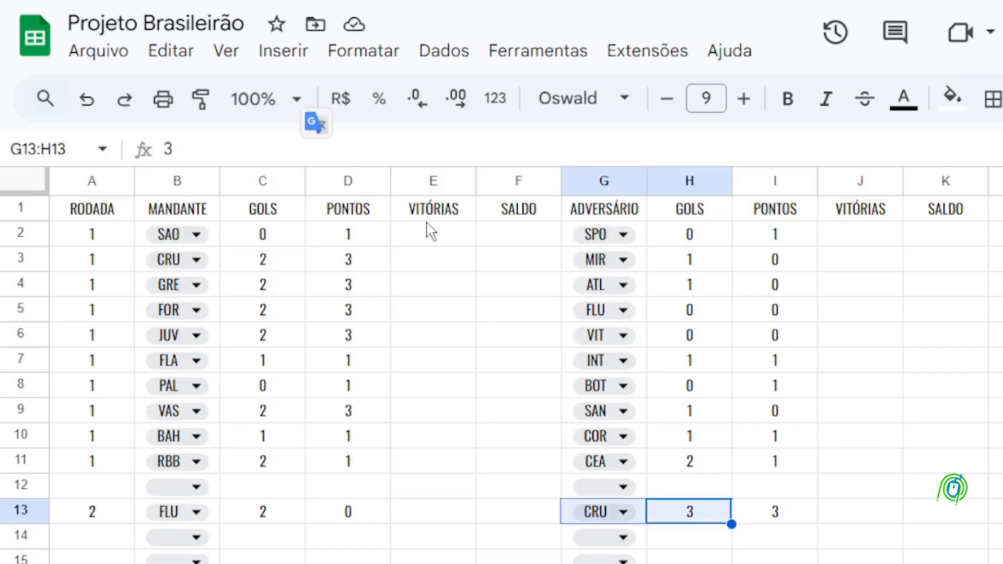
{"action": "key", "text": "Delete"}
{"action": "key", "text": "Left"}
{"action": "key", "text": "Left"}
{"action": "key", "text": "Left"}
{"action": "key", "text": "Left"}
{"action": "key", "text": "Left"}
{"action": "key", "text": "shift+Left"}
{"action": "key", "text": "shift+Left"}
{"action": "key", "text": "Delete"}
Enter the home wins formula =IF(C2>H2;1;0) in E2
{"action": "key", "text": "Right"}
{"action": "key", "text": "Up"}
{"action": "key", "text": "Up"}
{"action": "key", "text": "Up"}
{"action": "key", "text": "Up"}
{"action": "key", "text": "Up"}
{"action": "key", "text": "Up"}
{"action": "key", "text": "Up"}
{"action": "key", "text": "Up"}
{"action": "key", "text": "Up"}
{"action": "key", "text": "Up"}
{"action": "key", "text": "Up"}
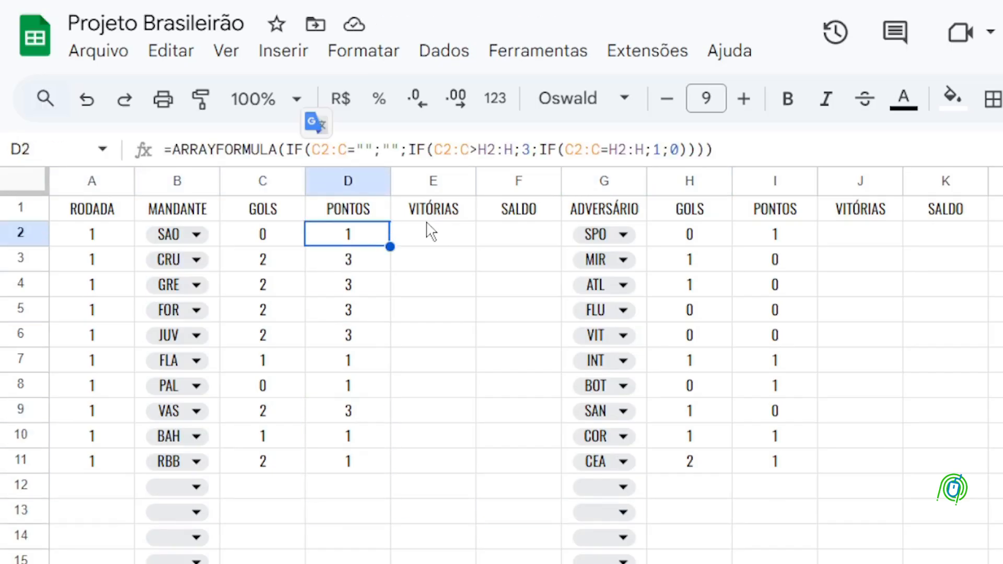
{"action": "key", "text": "Right"}
{"action": "key", "text": "Right"}
{"action": "key", "text": "Right"}
{"action": "key", "text": "Right"}
{"action": "key", "text": "Right"}
{"action": "key", "text": "Right"}
{"action": "key", "text": "Up"}
{"action": "key", "text": "Left"}
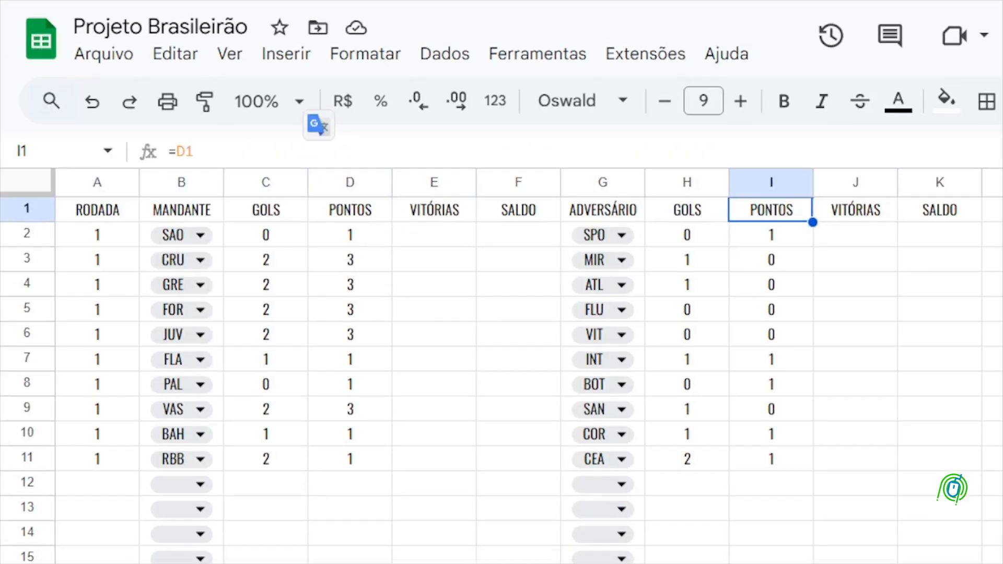
{"action": "key", "text": "Down"}
{"action": "key", "text": "Left"}
{"action": "key", "text": "Left"}
{"action": "key", "text": "Left"}
{"action": "key", "text": "Left"}
{"action": "type", "text": "=if("}
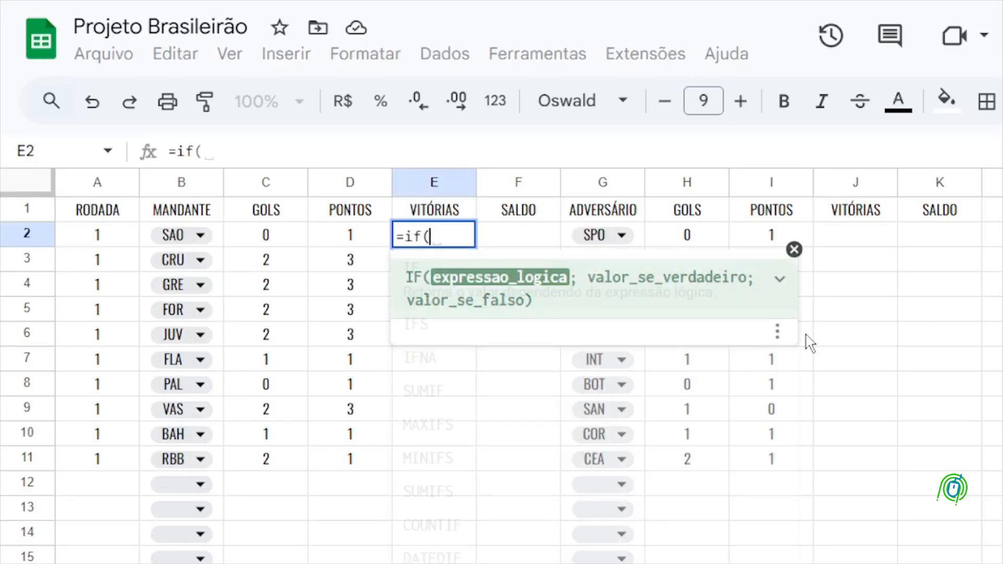
{"action": "type", "text": "C2>H2"}
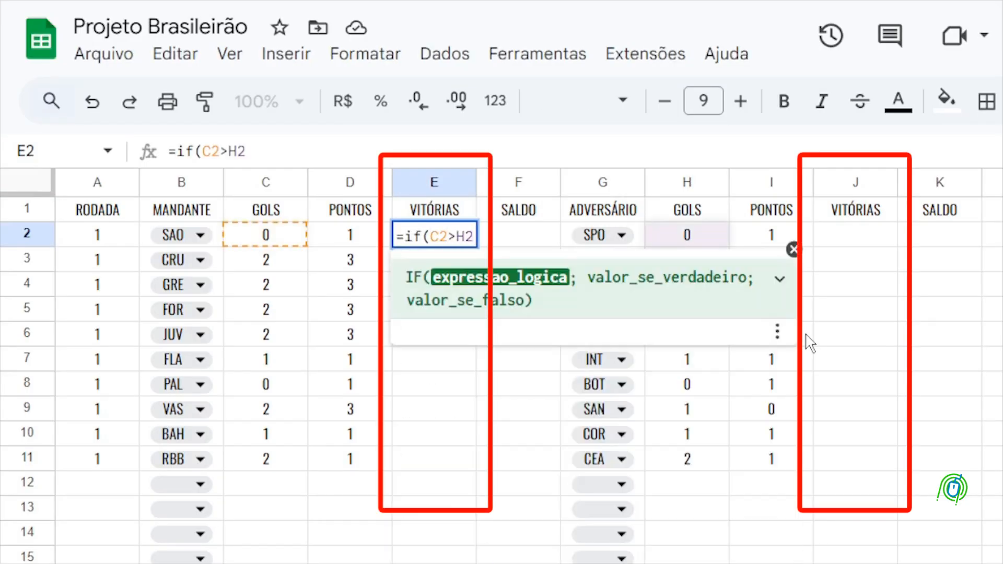
{"action": "type", "text": ";1;0)"}
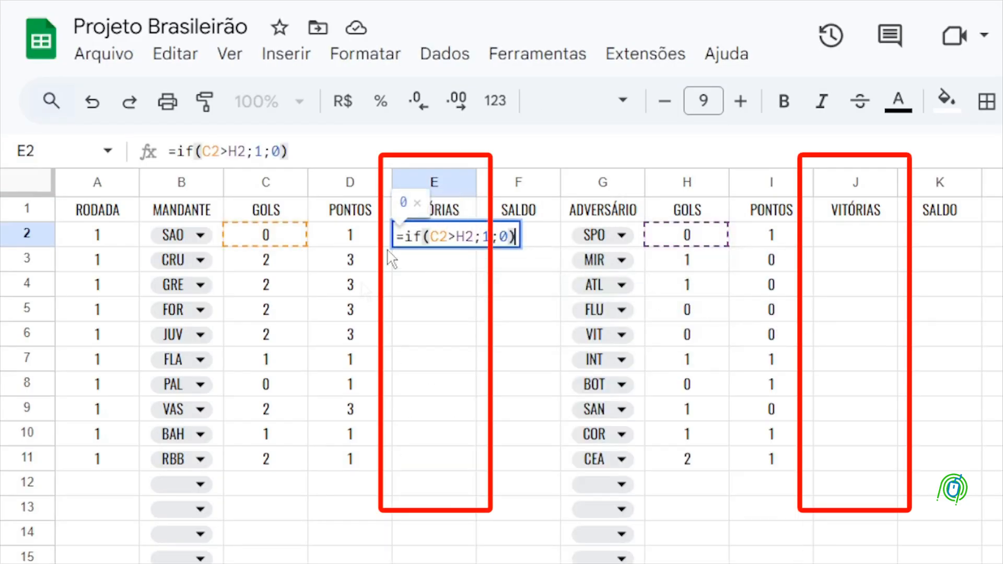
{"action": "left_click", "coordinate": [413, 236]}
{"action": "key", "text": "BackSpace"}
{"action": "type", "text": "I"}
{"action": "key", "text": "Return"}
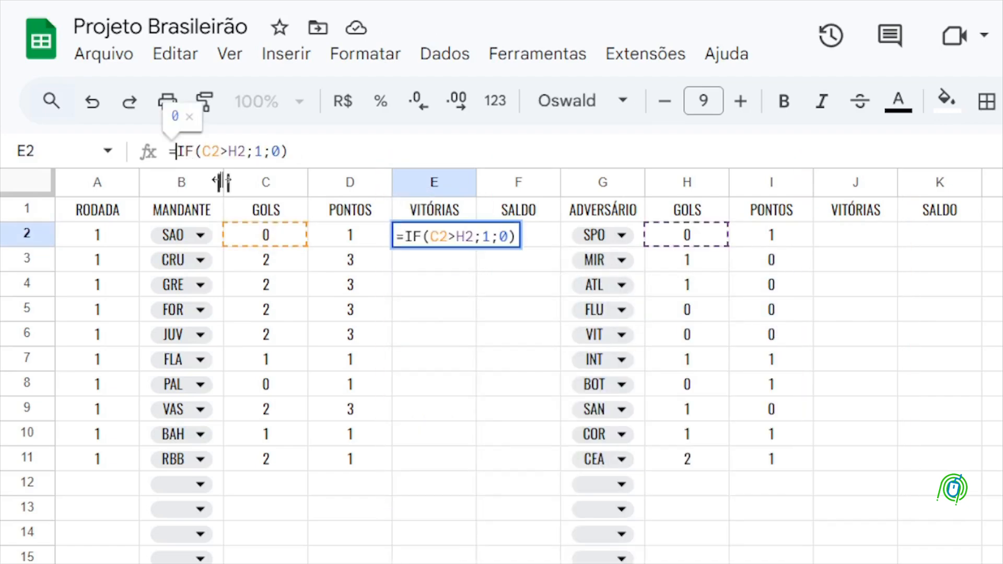
Wrap the home wins formula in E2 with a blank check on D2, giving =IF(D2="";"";IF(C2>H2;1;0))
{"action": "type", "text": "id"}
{"action": "key", "text": "BackSpace"}
{"action": "key", "text": "BackSpace"}
{"action": "type", "text": "IF(D=\"\";\"\""}
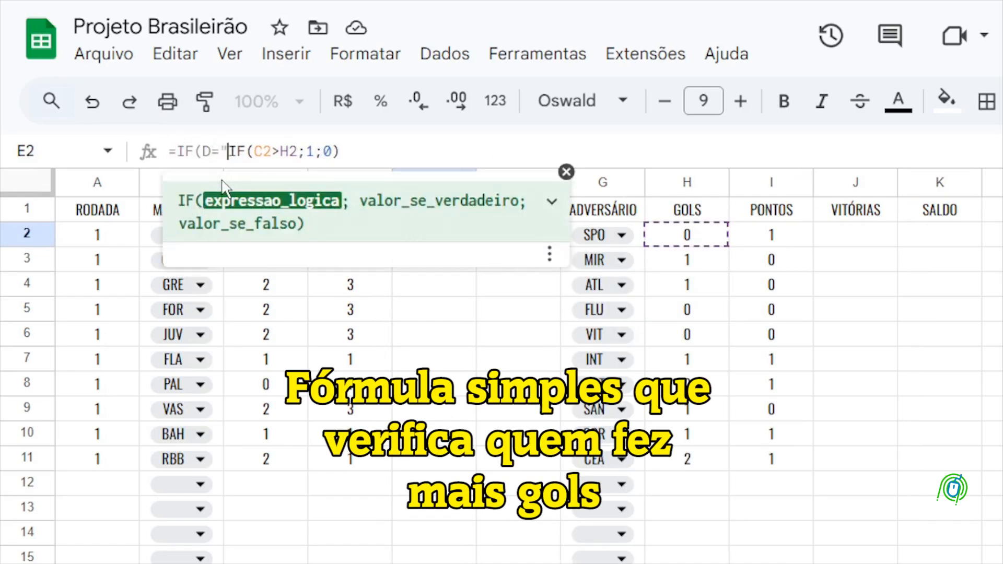
{"action": "type", "text": ";"}
{"action": "key", "text": "Return"}
{"action": "key", "text": "Up"}
{"action": "left_click", "coordinate": [210, 151]}
{"action": "type", "text": "2"}
{"action": "key", "text": "Return"}
{"action": "key", "text": "Up"}
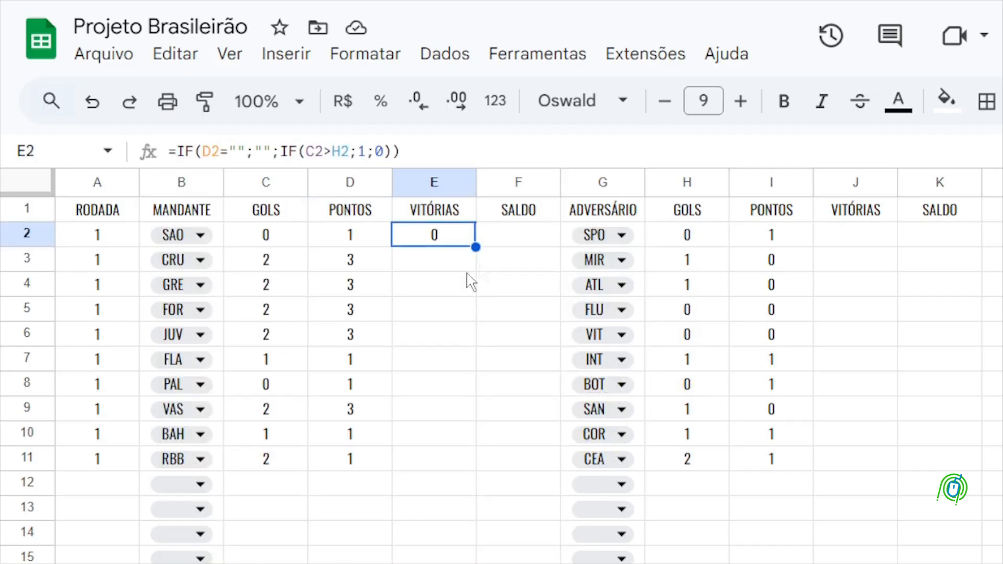
Try filling the home wins formula down from E2 to E11, and clear the copies from E3:E11
{"action": "left_click_drag", "start_coordinate": [473, 418], "coordinate": [473, 460]}
{"action": "key", "text": "Down"}
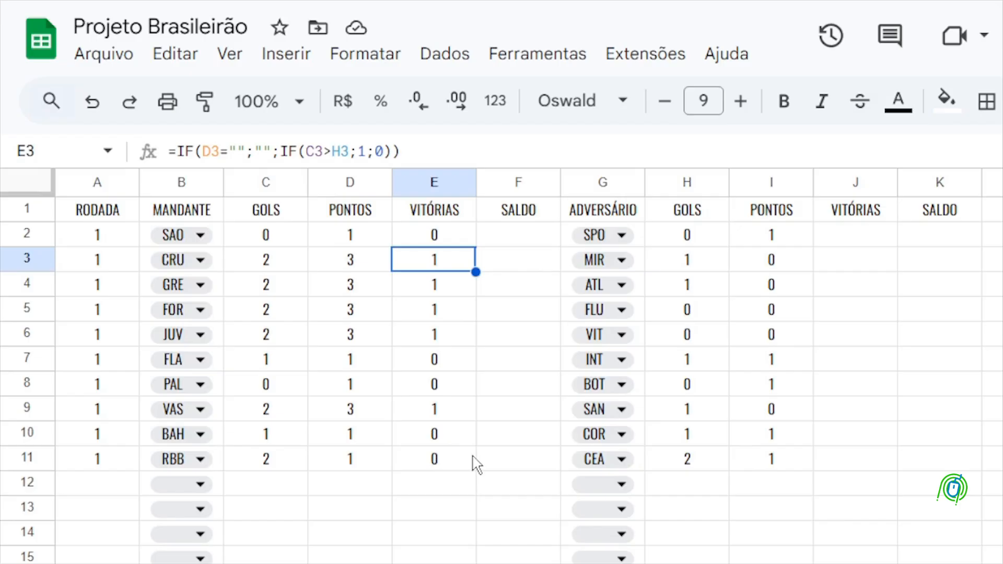
{"action": "left_click_drag", "start_coordinate": [448, 259], "coordinate": [448, 459]}
{"action": "key", "text": "Delete"}
Turn the E2 formula into =ARRAYFORMULA(IF(D2:D="";"";IF(C2:C>H2:H;1;0))) so it covers the whole home wins column
{"action": "left_click", "coordinate": [437, 240]}
{"action": "left_click", "coordinate": [174, 152]}
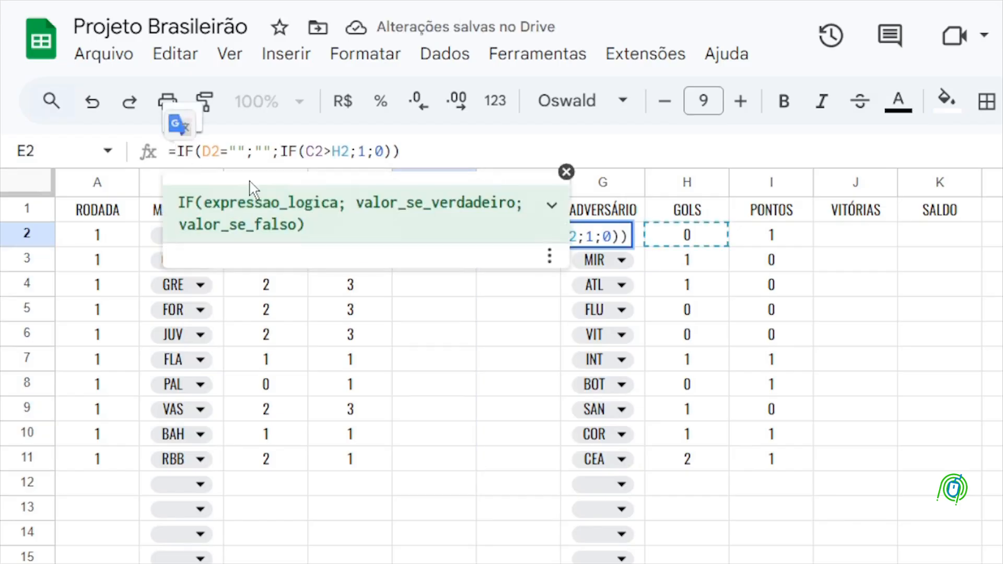
{"action": "type", "text": "ARRATFORMULA("}
{"action": "key", "text": "Right"}
{"action": "key", "text": "Right"}
{"action": "key", "text": "Right"}
{"action": "key", "text": "Right"}
{"action": "key", "text": "Right"}
{"action": "type", "text": ":D"}
{"action": "key", "text": "Right"}
{"action": "key", "text": "Right"}
{"action": "key", "text": "Right"}
{"action": "key", "text": "Right"}
{"action": "key", "text": "Right"}
{"action": "key", "text": "Right"}
{"action": "key", "text": "Right"}
{"action": "key", "text": "Right"}
{"action": "key", "text": "Right"}
{"action": "key", "text": "Right"}
{"action": "key", "text": "Right"}
{"action": "key", "text": "Right"}
{"action": "type", "text": ":C"}
{"action": "key", "text": "Right"}
{"action": "key", "text": "Right"}
{"action": "key", "text": "Right"}
{"action": "type", "text": ":H"}
{"action": "key", "text": "Right"}
{"action": "key", "text": "Right"}
{"action": "key", "text": "Right"}
{"action": "key", "text": "Right"}
{"action": "key", "text": "Right"}
{"action": "key", "text": "Right"}
{"action": "key", "text": "Return"}
{"action": "key", "text": "Up"}
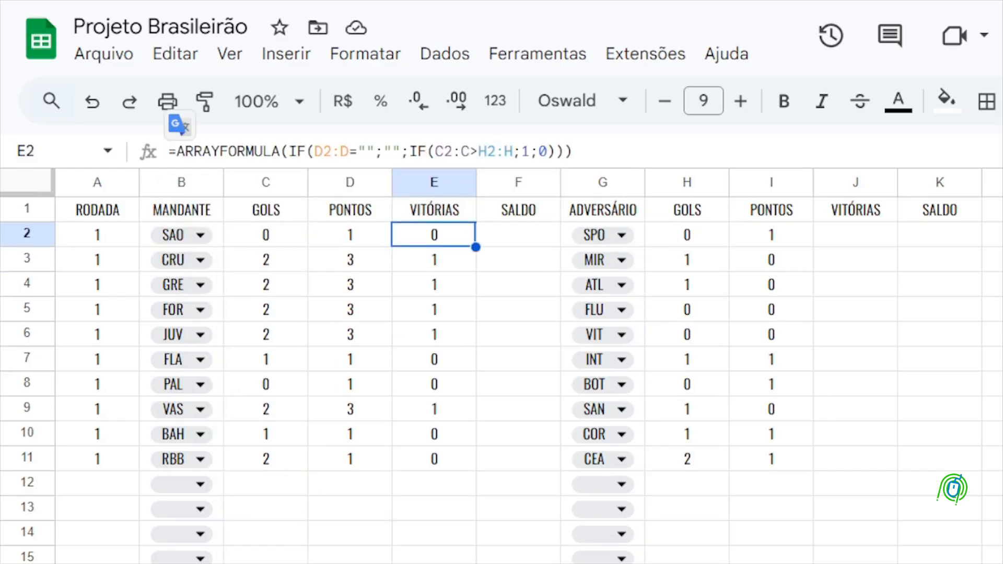
Copy the text of the E2 array formula into J2, the first cell of the opponent's wins column
{"action": "left_click", "coordinate": [397, 155]}
{"action": "key", "text": "ctrl+a"}
{"action": "key", "text": "ctrl+c"}
{"action": "key", "text": "Escape"}
{"action": "key", "text": "Right"}
{"action": "key", "text": "Right"}
{"action": "key", "text": "Right"}
{"action": "key", "text": "Right"}
{"action": "key", "text": "Right"}
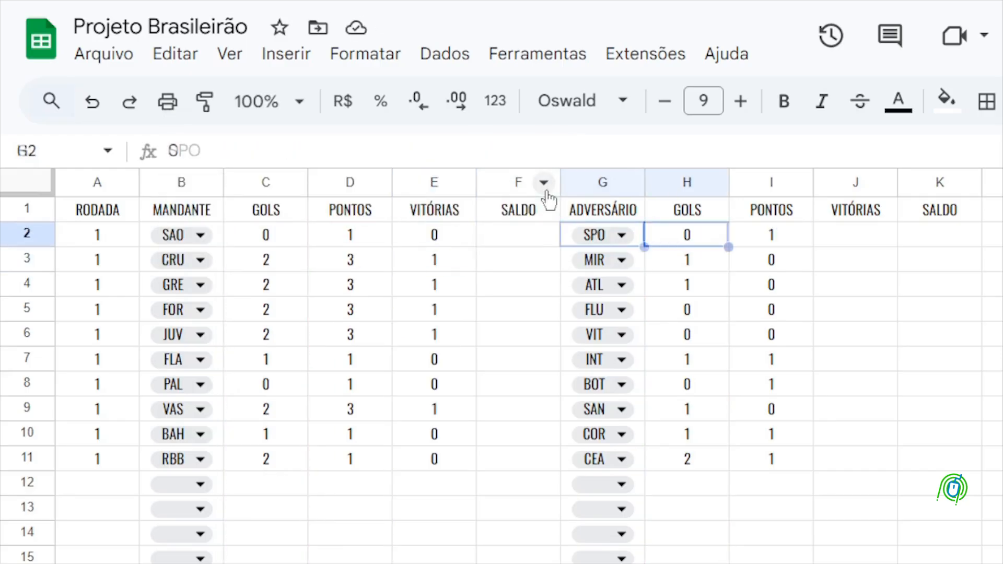
{"action": "left_click", "coordinate": [453, 148]}
{"action": "key", "text": "ctrl+v"}
Adapt the J2 formula for opponent wins to =ARRAYFORMULA(IF(I2:I="";"";IF(C2:C<H2:H;1;0)))
{"action": "left_click", "coordinate": [322, 150]}
{"action": "key", "text": "BackSpace"}
{"action": "type", "text": "I"}
{"action": "key", "text": "Right"}
{"action": "key", "text": "Right"}
{"action": "key", "text": "Right"}
{"action": "key", "text": "BackSpace"}
{"action": "type", "text": "I"}
{"action": "key", "text": "Right"}
{"action": "key", "text": "Right"}
{"action": "key", "text": "Right"}
{"action": "key", "text": "Right"}
{"action": "key", "text": "Right"}
{"action": "key", "text": "Right"}
{"action": "key", "text": "Right"}
{"action": "key", "text": "Right"}
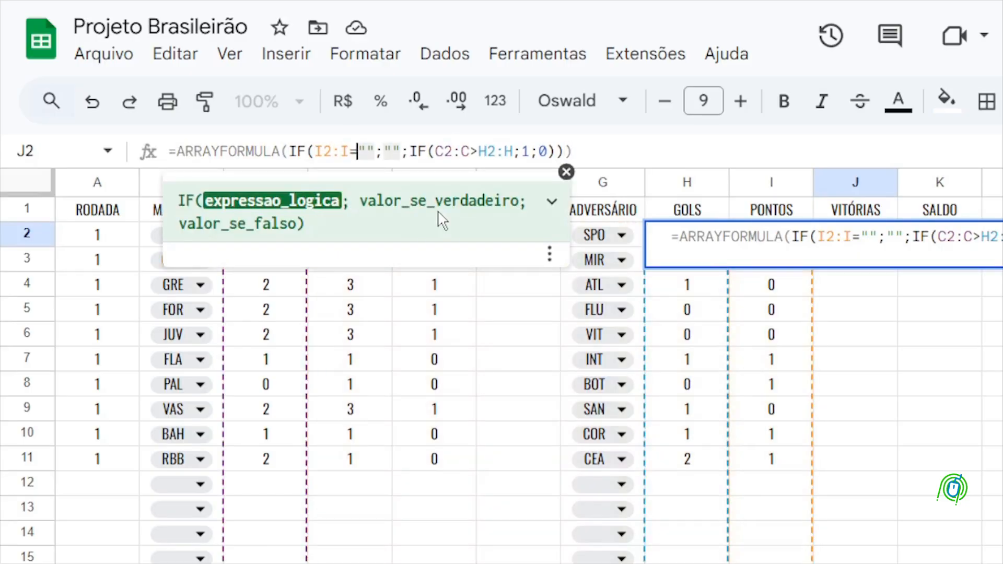
{"action": "key", "text": "Right"}
{"action": "key", "text": "Right"}
{"action": "key", "text": "Right"}
{"action": "key", "text": "Right"}
{"action": "key", "text": "Right"}
{"action": "key", "text": "Right"}
{"action": "key", "text": "Right"}
{"action": "key", "text": "BackSpace"}
{"action": "type", "text": "<"}
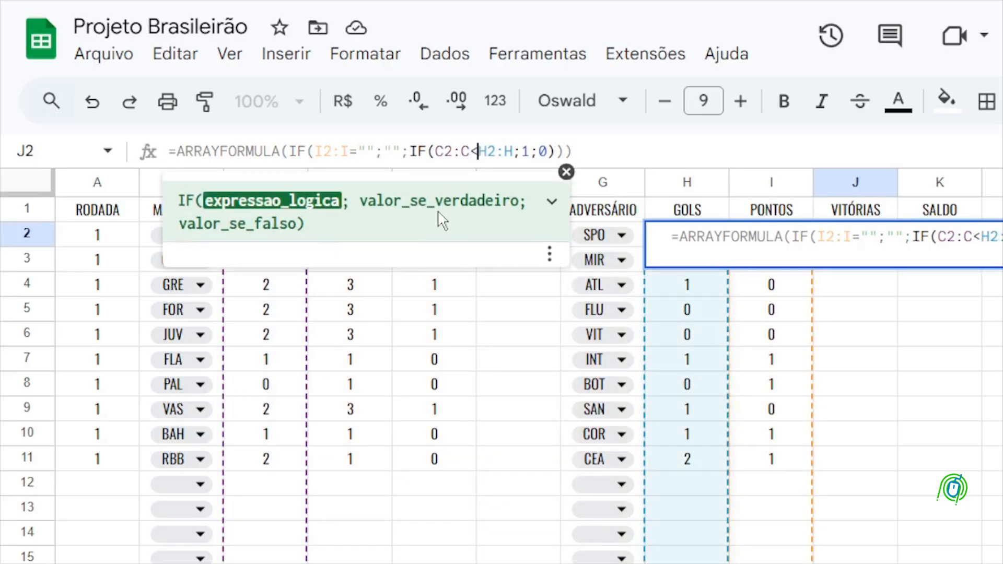
{"action": "key", "text": "Return"}
{"action": "key", "text": "Up"}
Enter a test match in row 13 with round 2, home team PAL, opponent BOT and 1 home goal
{"action": "key", "text": "Down"}
{"action": "key", "text": "Down"}
{"action": "key", "text": "Down"}
{"action": "key", "text": "Down"}
{"action": "key", "text": "Down"}
{"action": "key", "text": "Down"}
{"action": "key", "text": "Down"}
{"action": "key", "text": "Down"}
{"action": "key", "text": "Down"}
{"action": "key", "text": "Left"}
{"action": "key", "text": "Left"}
{"action": "key", "text": "Down"}
{"action": "key", "text": "Down"}
{"action": "key", "text": "Left"}
{"action": "key", "text": "Left"}
{"action": "key", "text": "Left"}
{"action": "key", "text": "Left"}
{"action": "key", "text": "Left"}
{"action": "key", "text": "Left"}
{"action": "key", "text": "Left"}
{"action": "type", "text": "2"}
{"action": "key", "text": "Tab"}
{"action": "type", "text": "PAL"}
{"action": "key", "text": "Tab"}
{"action": "key", "text": "Tab"}
{"action": "key", "text": "Tab"}
{"action": "key", "text": "Tab"}
{"action": "key", "text": "Tab"}
{"action": "type", "text": "BOT"}
{"action": "key", "text": "Left"}
{"action": "key", "text": "Left"}
{"action": "key", "text": "Left"}
{"action": "key", "text": "Left"}
{"action": "type", "text": "1"}
{"action": "key", "text": "Tab"}
Test the wins formulas by setting the opponent's goals in H13 to 1 and 2
{"action": "key", "text": "Tab"}
{"action": "key", "text": "Tab"}
{"action": "key", "text": "Tab"}
{"action": "key", "text": "Tab"}
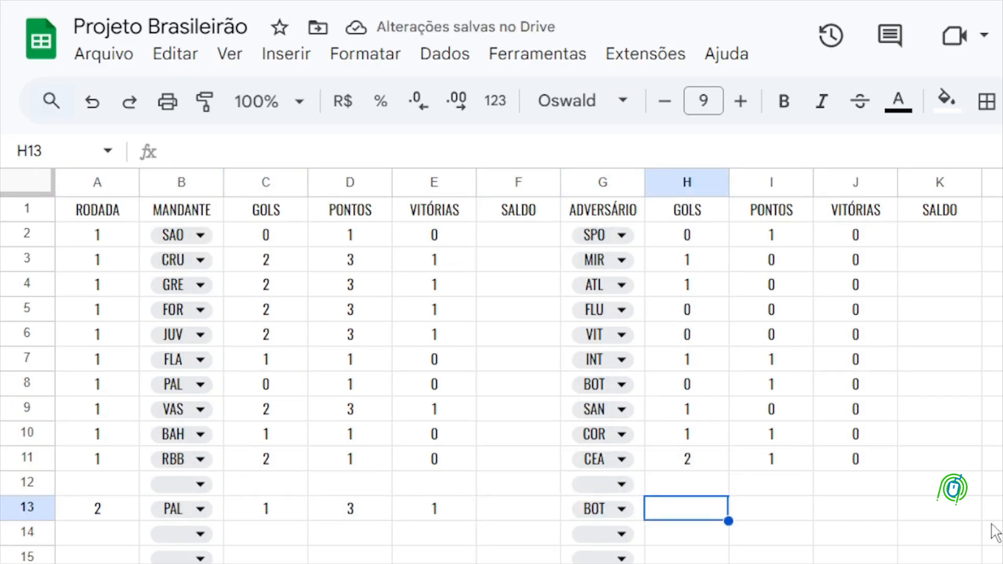
{"action": "type", "text": "1"}
{"action": "key", "text": "Down"}
{"action": "key", "text": "Up"}
{"action": "type", "text": "2"}
{"action": "key", "text": "Up"}
{"action": "key", "text": "Down"}
{"action": "key", "text": "Left"}
{"action": "key", "text": "Left"}
{"action": "key", "text": "Left"}
{"action": "key", "text": "Left"}
{"action": "key", "text": "Left"}
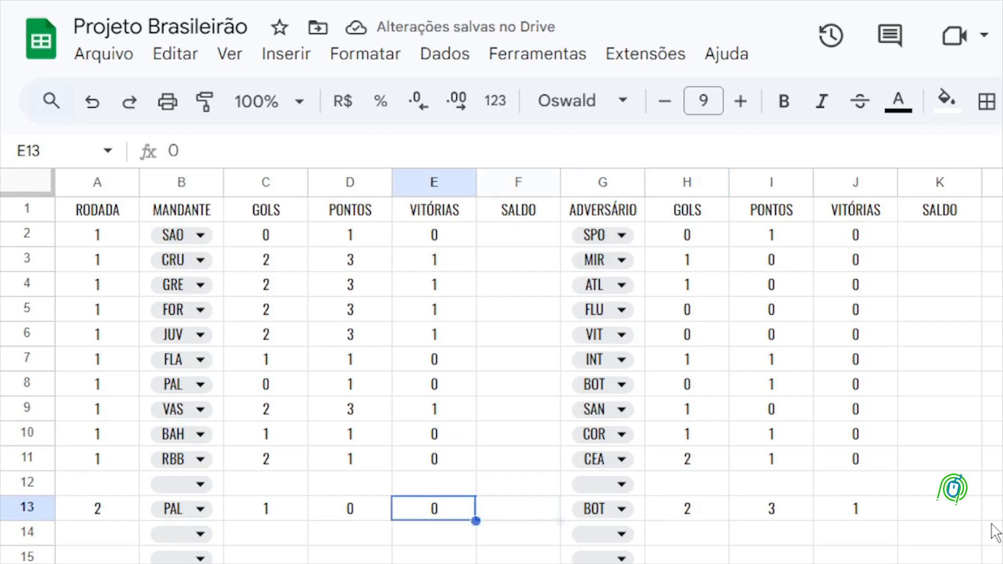
Test the formulas by setting the test match's home goals in C13 to 4, 2, 1 and 5
{"action": "type", "text": "4"}
{"action": "key", "text": "Down"}
{"action": "key", "text": "Up"}
{"action": "type", "text": "2"}
{"action": "key", "text": "Down"}
{"action": "key", "text": "Up"}
{"action": "type", "text": "1"}
{"action": "key", "text": "Down"}
{"action": "key", "text": "Up"}
{"action": "type", "text": "5"}
{"action": "key", "text": "Down"}
{"action": "key", "text": "Up"}
Clear the test match entries from A13:C13 and G13:H13
{"action": "key", "text": "Right"}
{"action": "key", "text": "shift+Left"}
{"action": "key", "text": "shift+Left"}
{"action": "key", "text": "shift+Left"}
{"action": "key", "text": "Left"}
{"action": "key", "text": "shift+Left"}
{"action": "key", "text": "shift+Left"}
{"action": "key", "text": "Delete"}
{"action": "key", "text": "Right"}
{"action": "key", "text": "Right"}
{"action": "key", "text": "Right"}
{"action": "key", "text": "Right"}
{"action": "key", "text": "shift+Right"}
{"action": "key", "text": "Delete"}
{"action": "key", "text": "Up"}
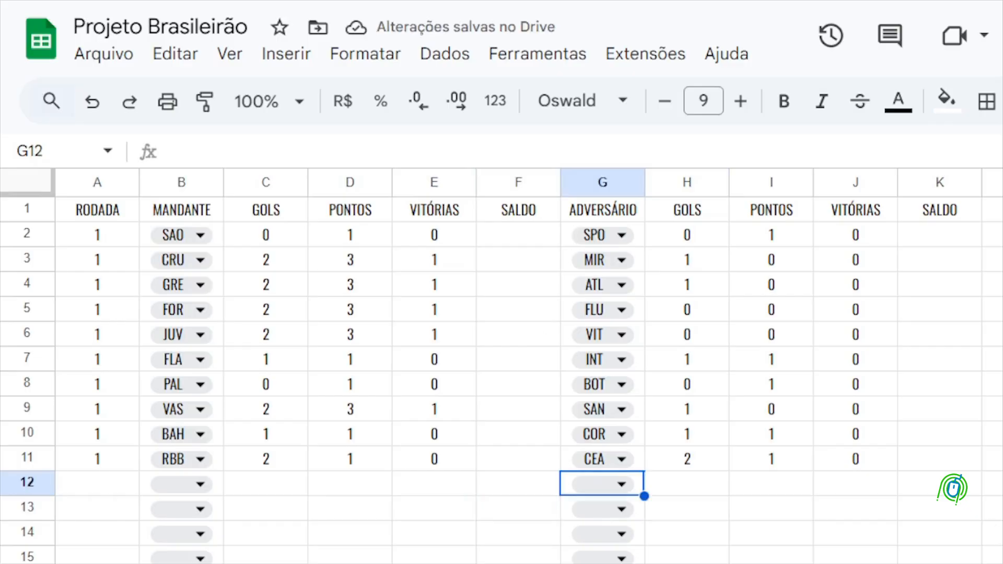
Enter the home team's goal difference formula =C2-H2 in F2
{"action": "left_click", "coordinate": [518, 240]}
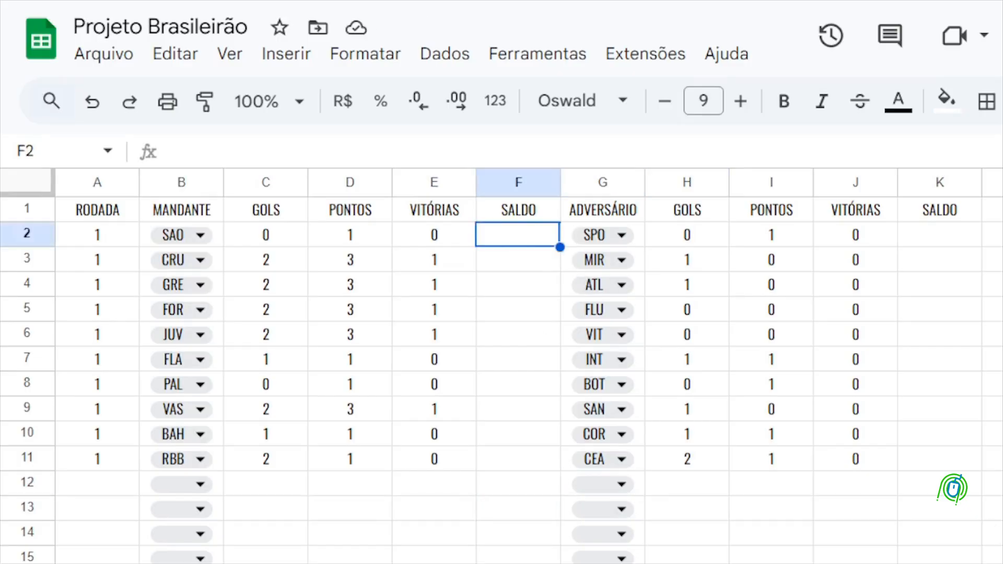
{"action": "key", "text": "Delete"}
{"action": "type", "text": "=C2-"}
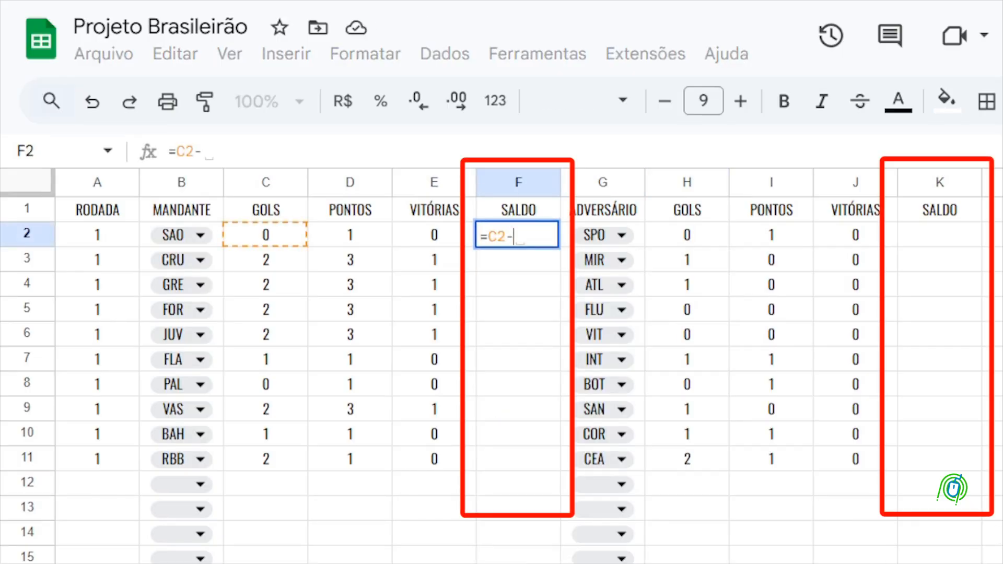
{"action": "type", "text": "H2"}
{"action": "key", "text": "Return"}
{"action": "key", "text": "Up"}
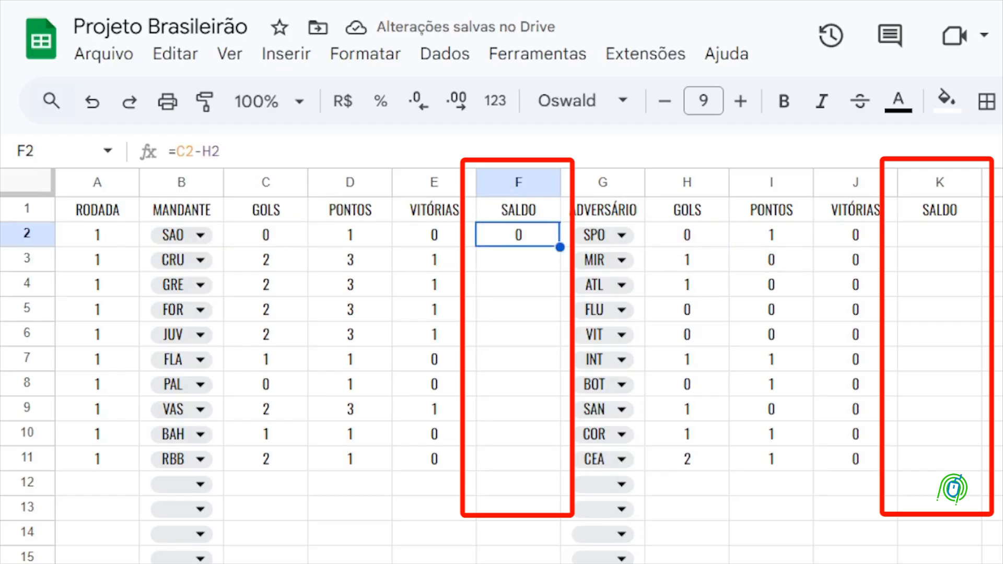
Expand the F2 formula into =ARRAYFORMULA(IF(D2:D="";"";C2:C-H2-H))
{"action": "left_click", "coordinate": [177, 151]}
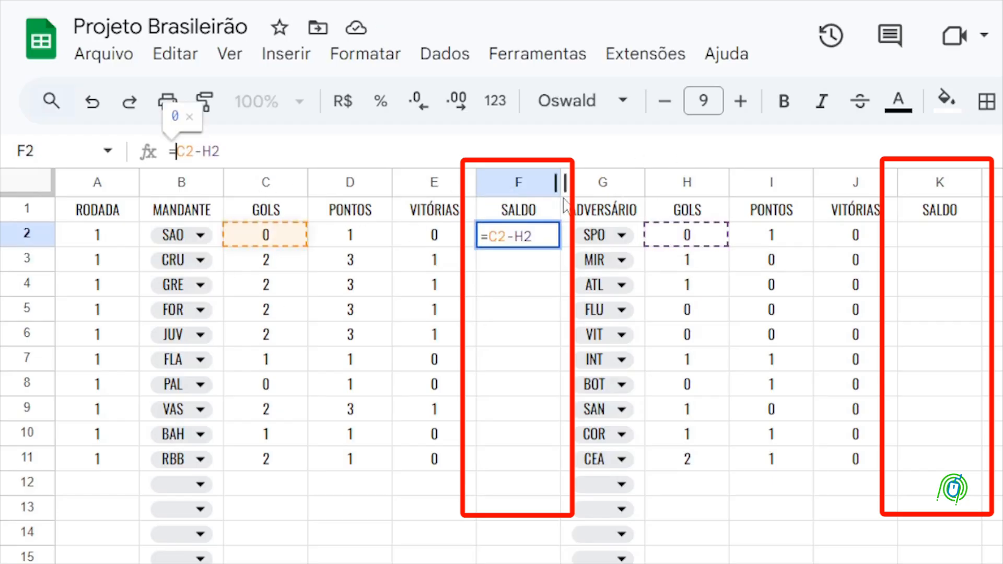
{"action": "type", "text": "ARRAYFORMULA(IF(D2:D=\"\";"}
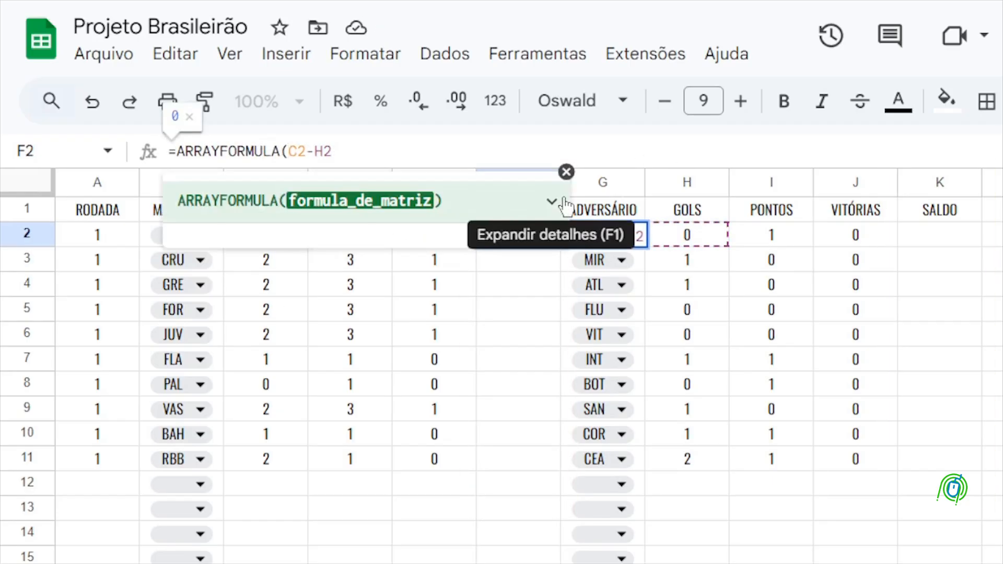
{"action": "type", "text": "\"\";"}
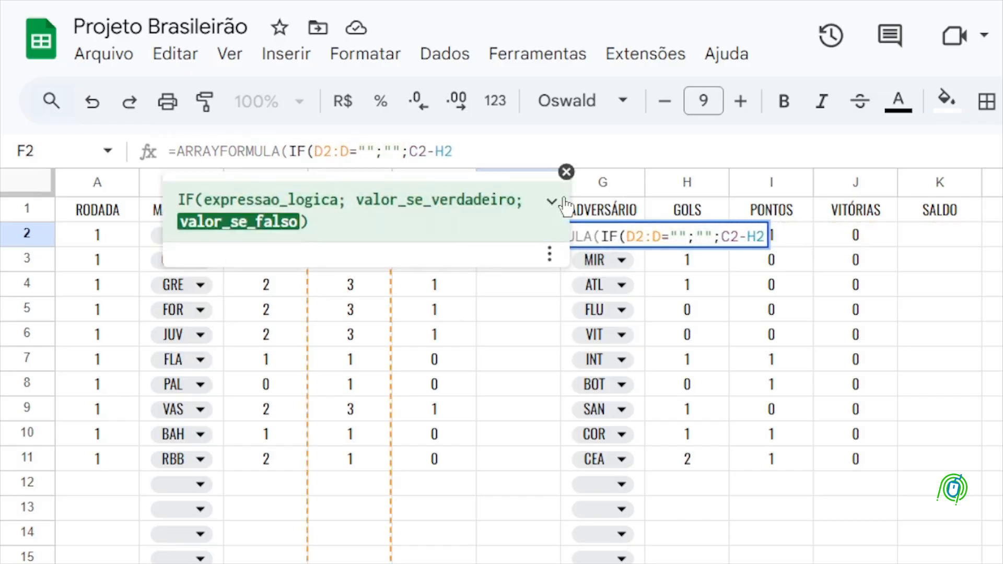
{"action": "key", "text": "Right"}
{"action": "key", "text": "Right"}
{"action": "type", "text": ":C"}
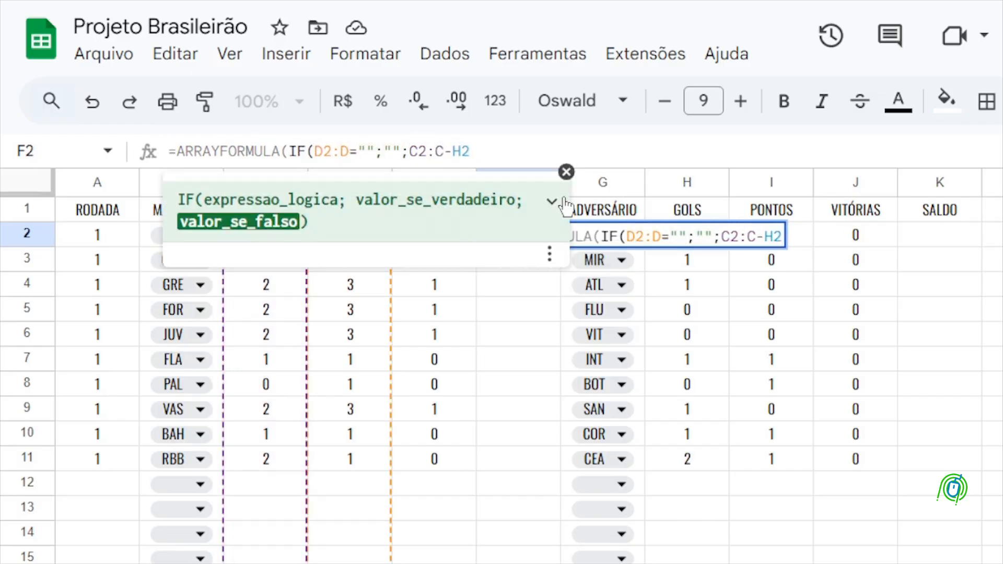
{"action": "key", "text": "End"}
{"action": "type", "text": "-H))"}
{"action": "key", "text": "Return"}
{"action": "key", "text": "Up"}
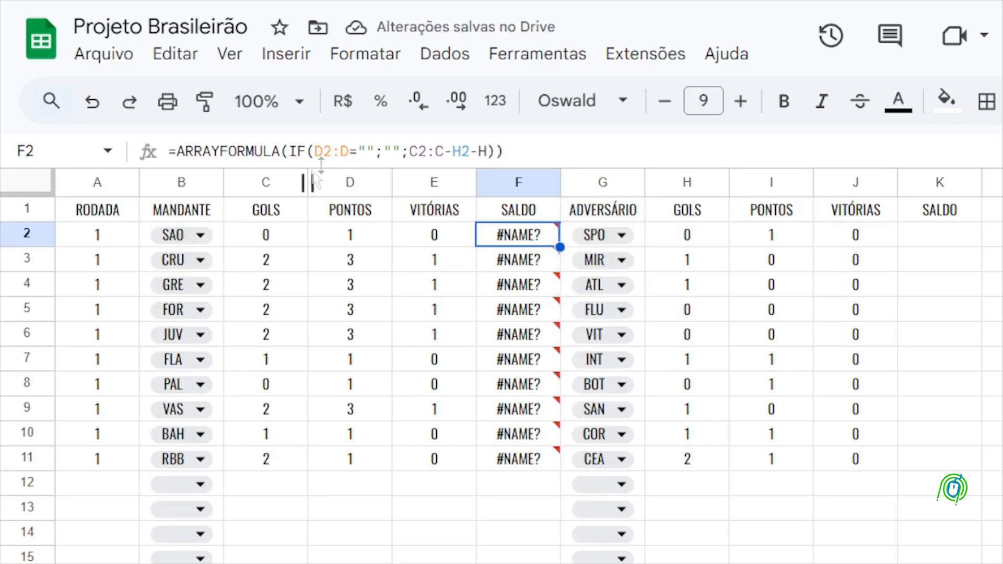
Try to repair the F2 formula by changing its ending to C2:C-H2-H2
{"action": "left_click", "coordinate": [486, 151]}
{"action": "type", "text": "2"}
{"action": "key", "text": "Return"}
{"action": "key", "text": "Up"}
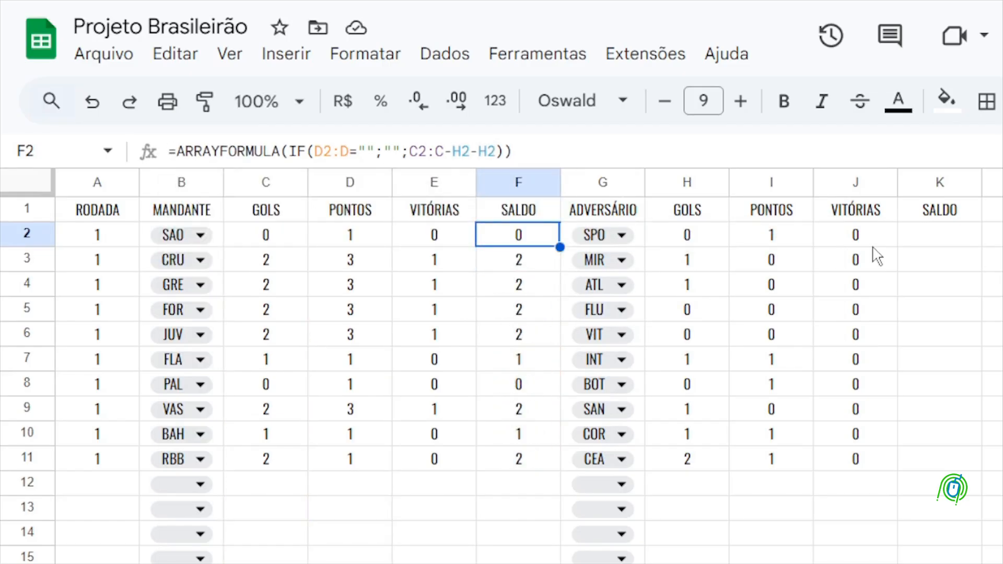
{"action": "key", "text": "Down"}
{"action": "key", "text": "Up"}
Correct the F2 formula to =ARRAYFORMULA(IF(D2:D="";"";C2:C-H2:H))
{"action": "left_click", "coordinate": [495, 152]}
{"action": "key", "text": "BackSpace"}
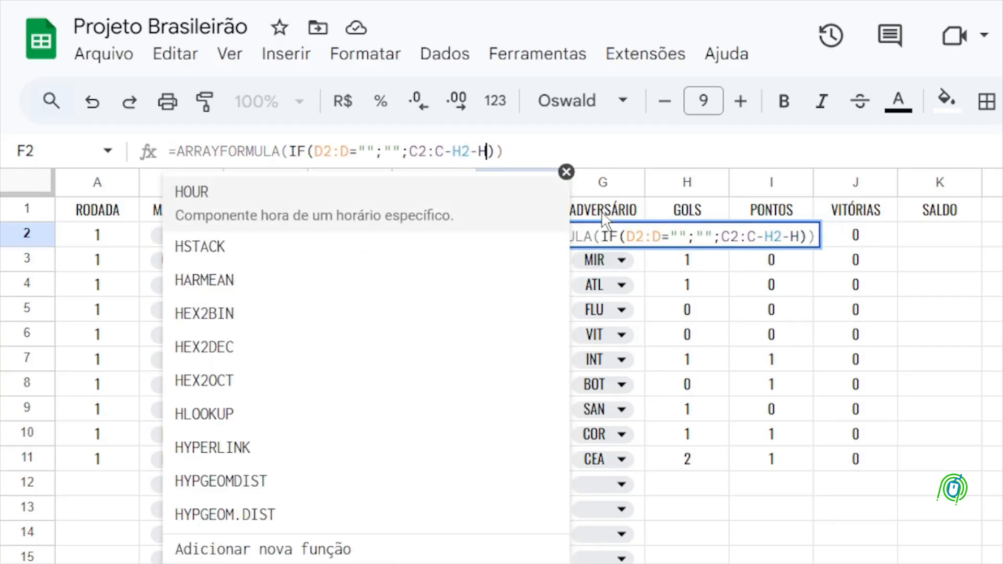
{"action": "key", "text": "BackSpace"}
{"action": "key", "text": "BackSpace"}
{"action": "type", "text": ":H"}
{"action": "key", "text": "Return"}
{"action": "key", "text": "Up"}
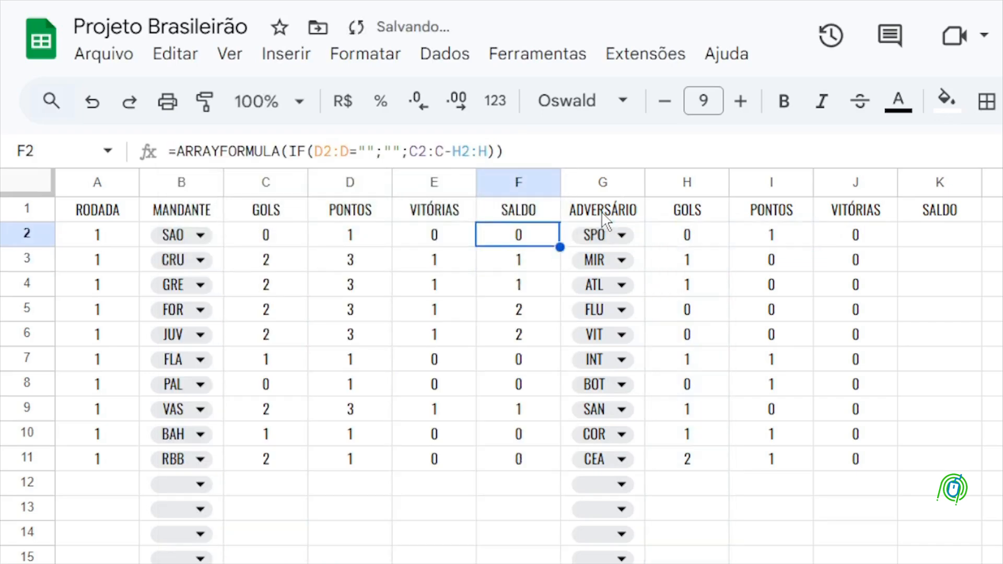
{"action": "key", "text": "Down"}
{"action": "key", "text": "Up"}
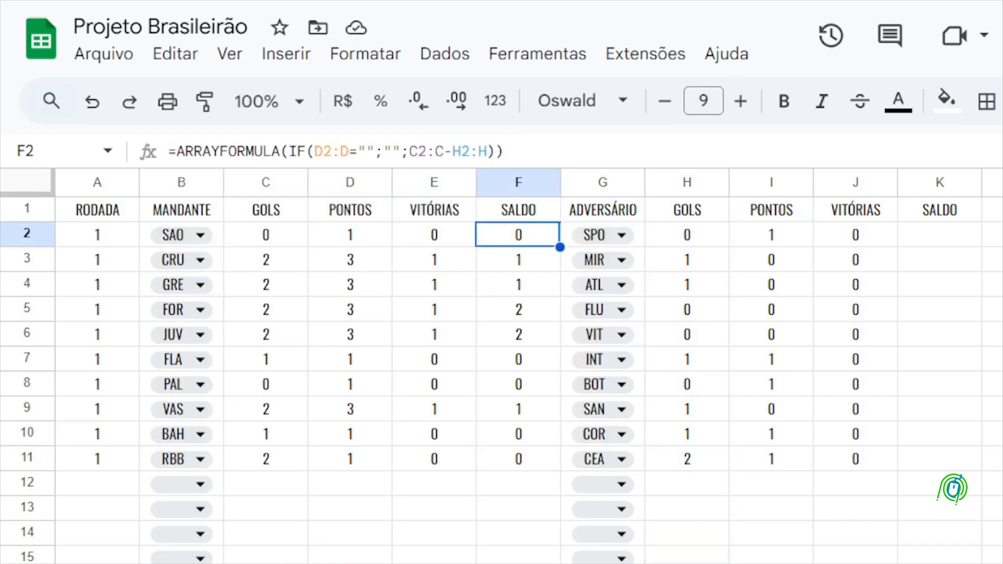
Enter the opponent's goal difference formula =ARRAYFORMULA(IF(I2:I="";"";H2:H-C2:C)) in K2
{"action": "left_click", "coordinate": [945, 237]}
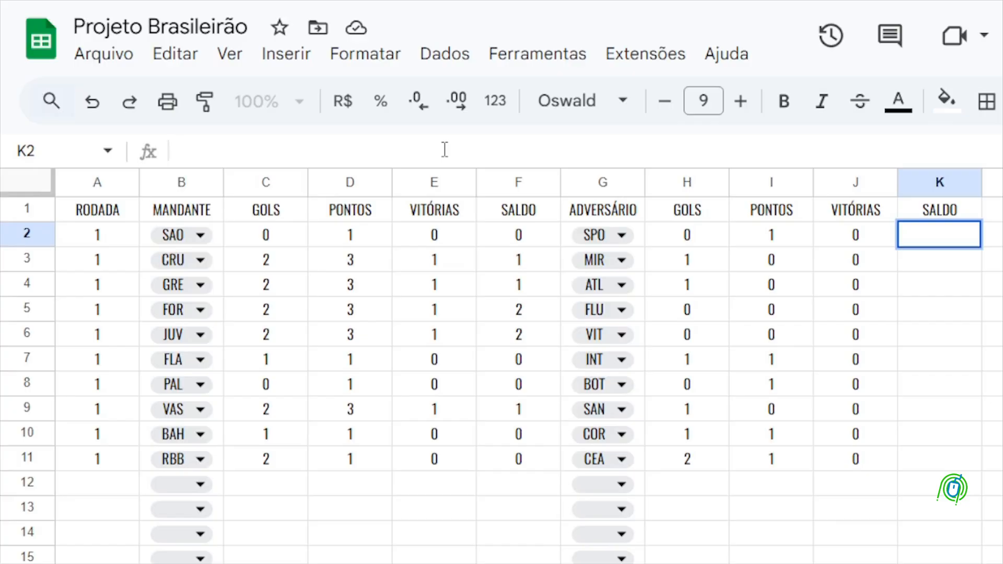
{"action": "type", "text": "=ARRAYFORMULA(IF(I2:I=\"\";\"\";H2:H-C2:C))"}
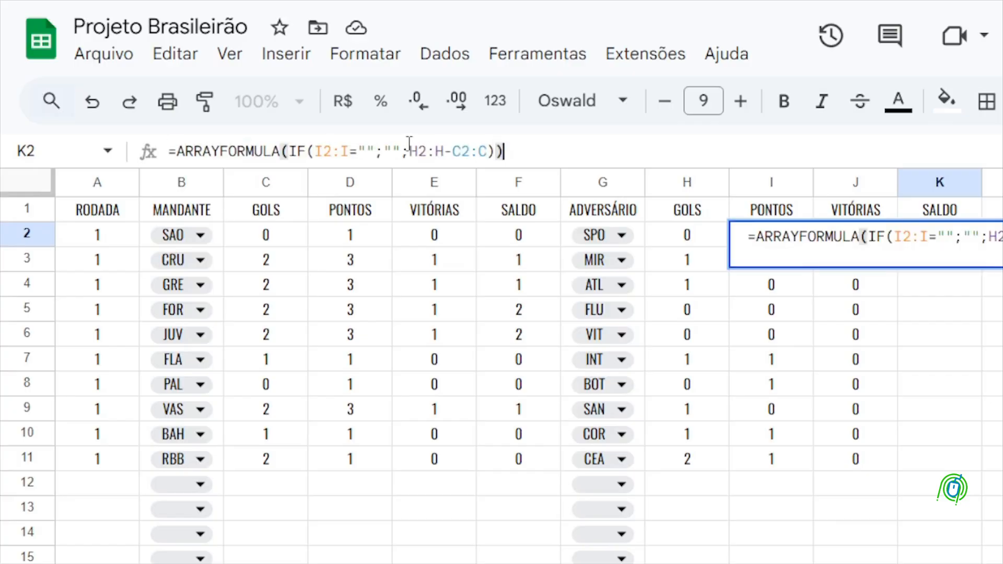
{"action": "key", "text": "Return"}
{"action": "key", "text": "Up"}
{"action": "key", "text": "Down"}
{"action": "key", "text": "Down"}
{"action": "key", "text": "Down"}
{"action": "key", "text": "Down"}
{"action": "key", "text": "Left"}
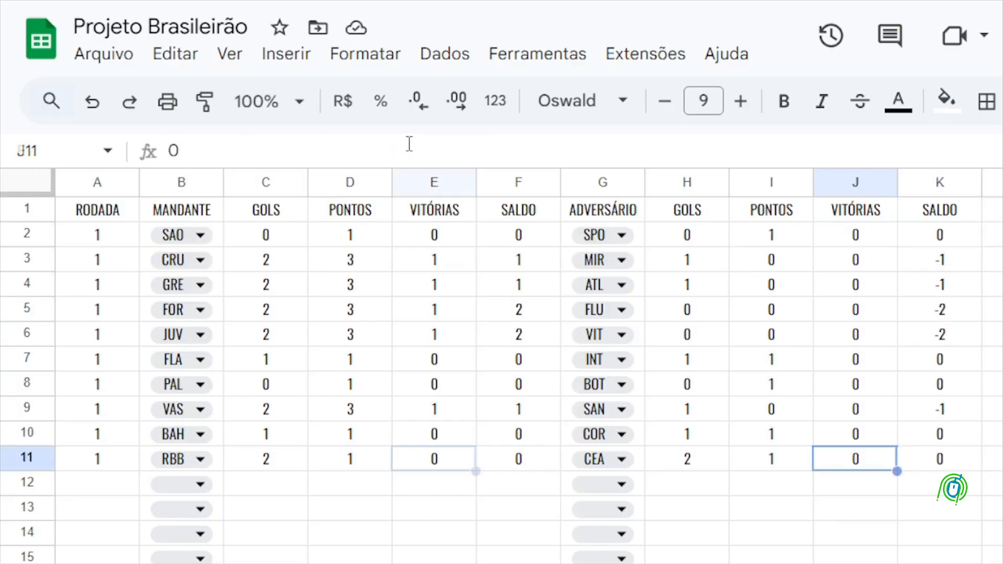
{"action": "key", "text": "Home"}
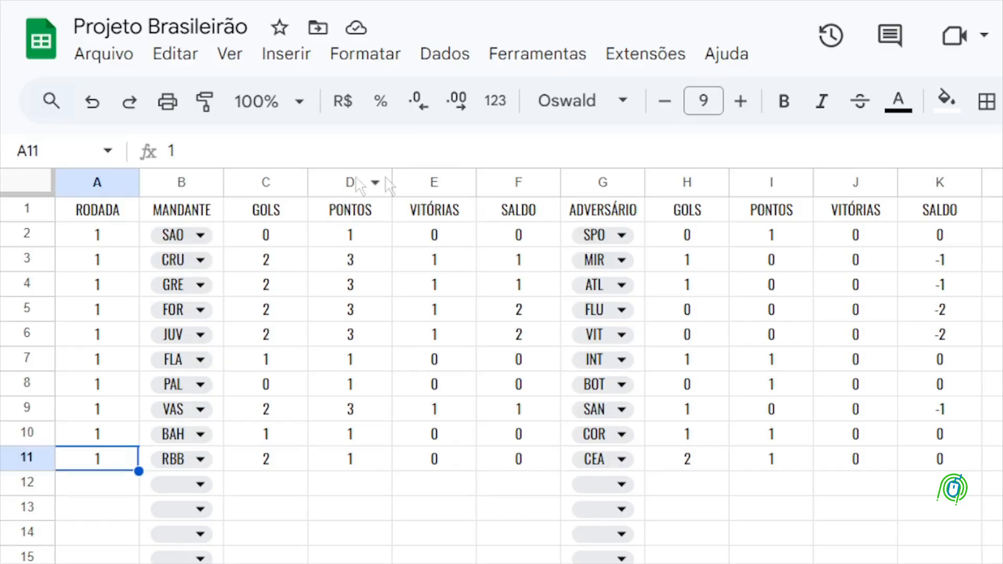
Hide the calculated columns D to F and I to K
{"action": "left_click_drag", "start_coordinate": [350, 183], "coordinate": [501, 186]}
{"action": "right_click", "coordinate": [502, 185]}
{"action": "left_click", "coordinate": [605, 472]}
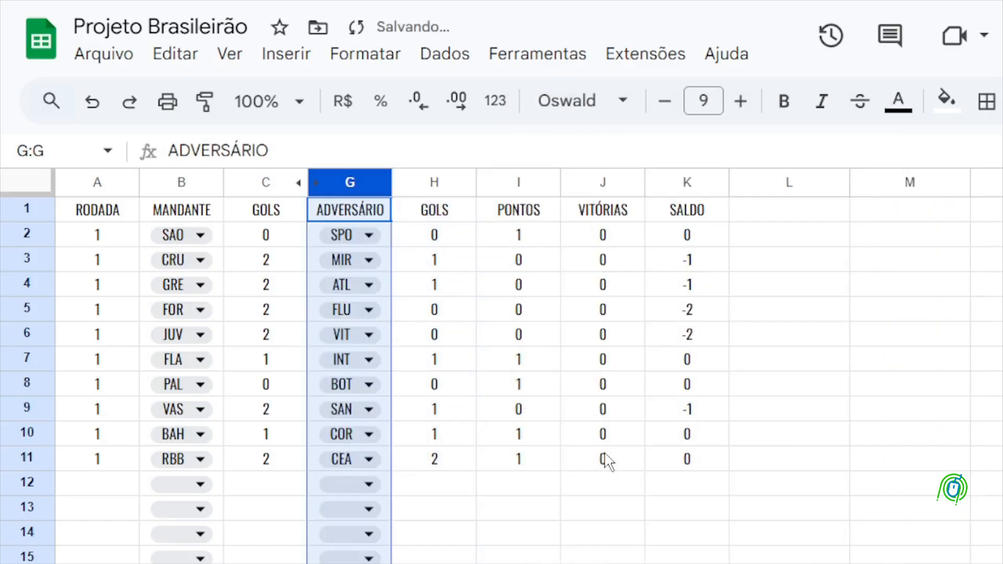
{"action": "left_click_drag", "start_coordinate": [518, 183], "coordinate": [673, 184]}
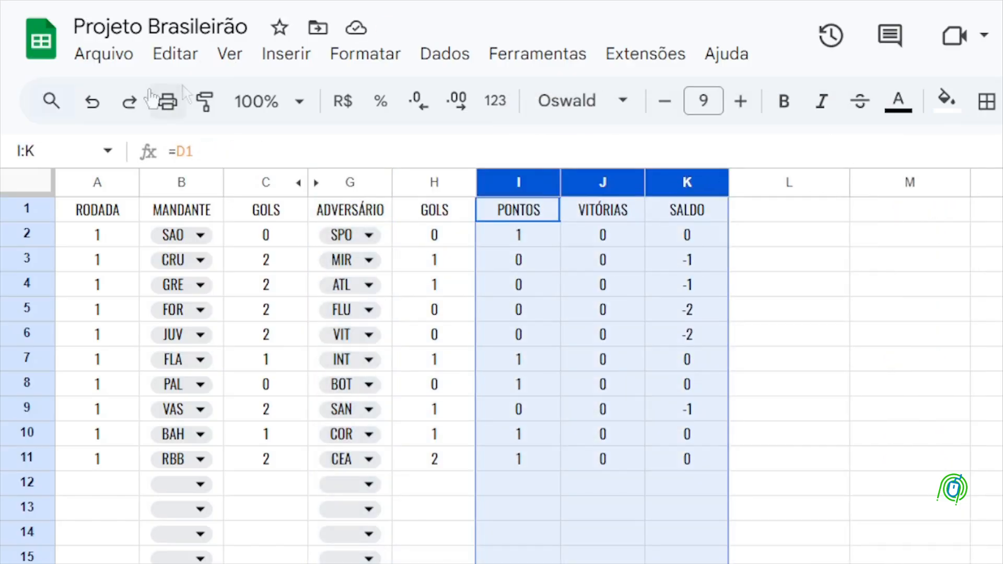
{"action": "left_click", "coordinate": [131, 102]}
{"action": "left_click", "coordinate": [559, 335]}
Delete the unused columns L to Z
{"action": "left_click_drag", "start_coordinate": [536, 182], "coordinate": [1002, 183]}
{"action": "right_click", "coordinate": [1000, 183]}
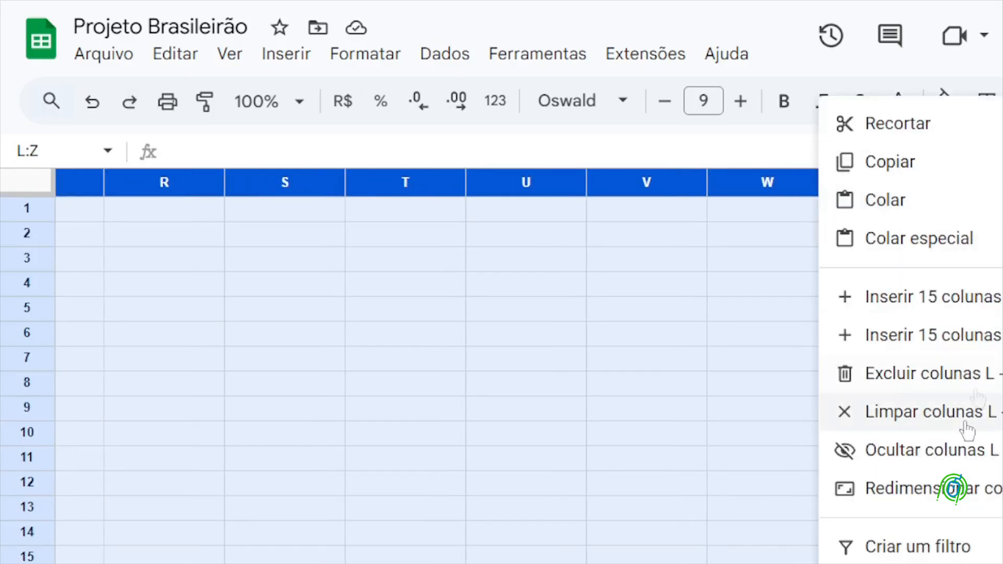
{"action": "left_click", "coordinate": [955, 386]}
{"action": "scroll", "coordinate": [217, 415], "scroll_direction": "down", "scroll_amount": 20}
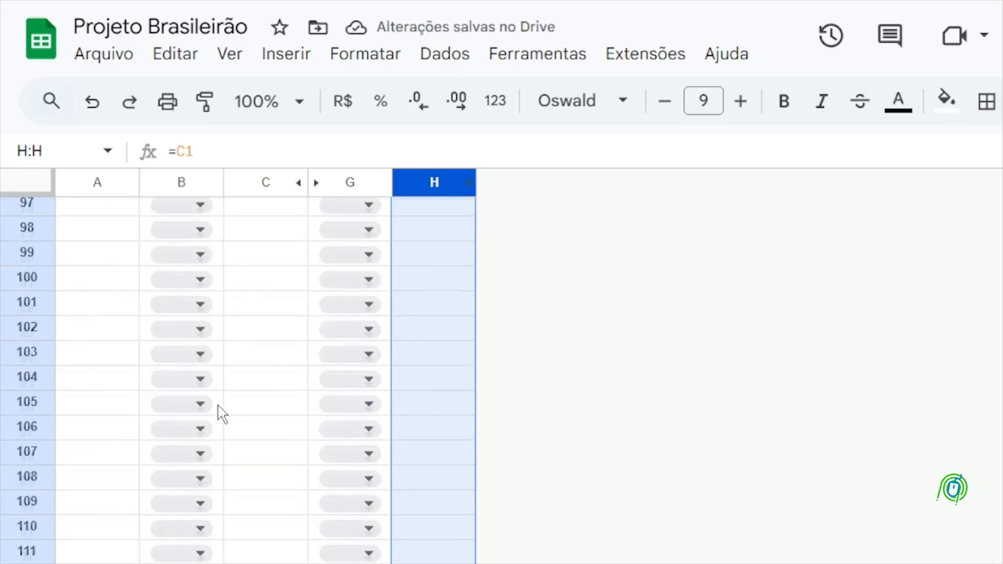
{"action": "scroll", "coordinate": [218, 414], "scroll_direction": "up", "scroll_amount": 20}
{"action": "left_click", "coordinate": [263, 206]}
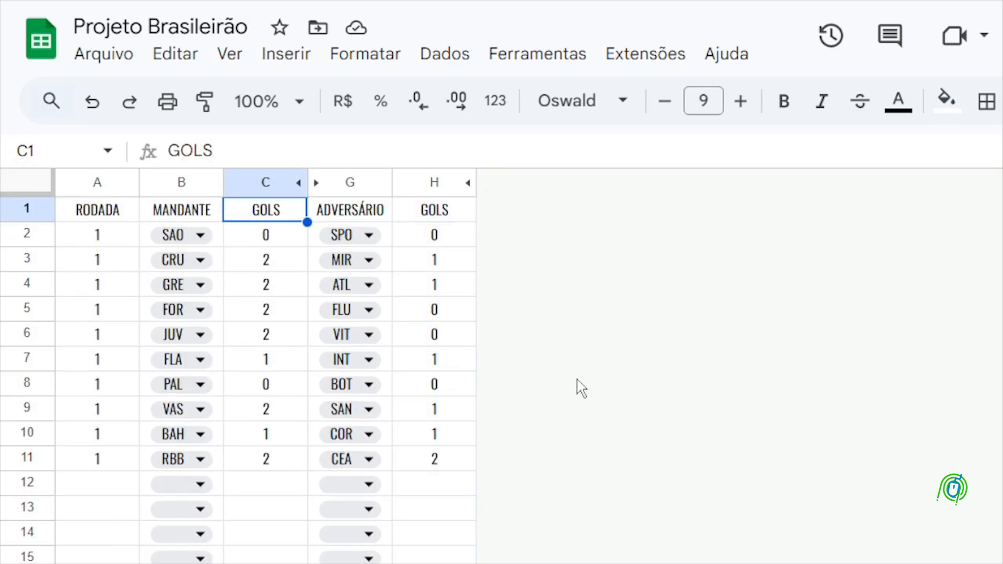
Make the header row A1:H1 bold
{"action": "left_click_drag", "start_coordinate": [92, 209], "coordinate": [520, 257]}
{"action": "left_click", "coordinate": [783, 101]}
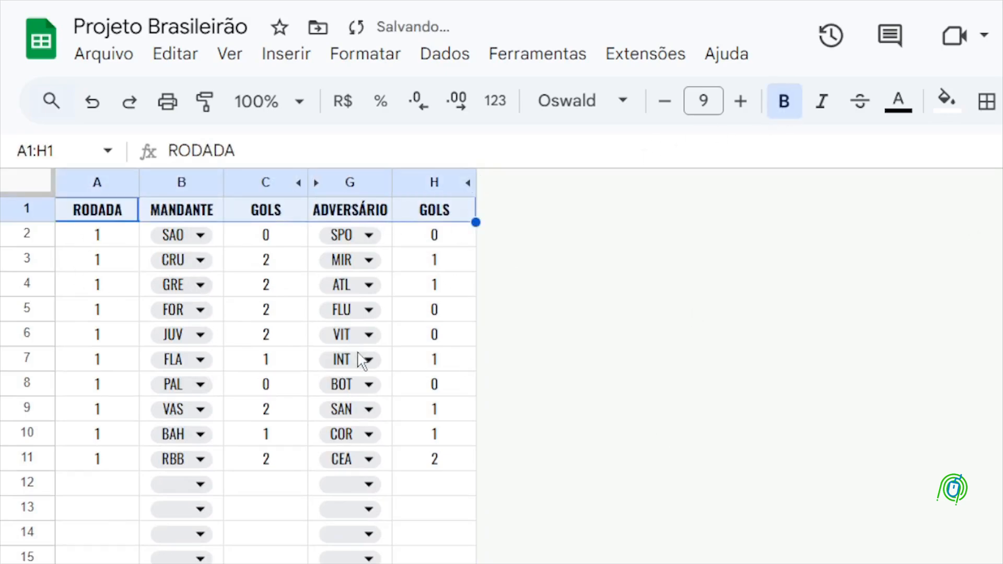
{"action": "left_click", "coordinate": [90, 464]}
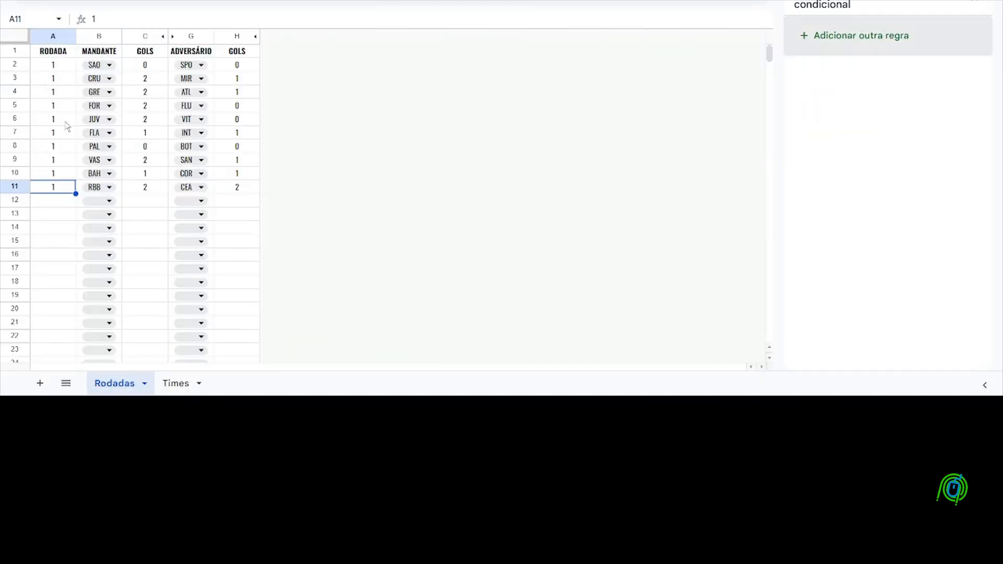
Start a conditional formatting rule for non-empty cells from A2, trying the ranges A1:K and A2:K
{"action": "left_click", "coordinate": [97, 235]}
{"action": "left_click", "coordinate": [365, 54]}
{"action": "left_click", "coordinate": [290, 230]}
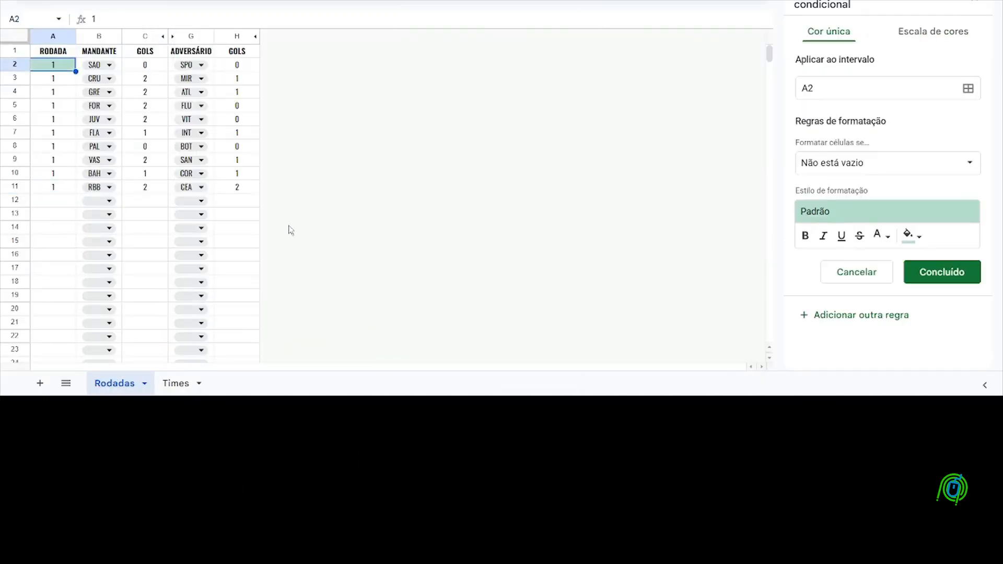
{"action": "left_click", "coordinate": [848, 87]}
{"action": "key", "text": "BackSpace"}
{"action": "type", "text": "1:K"}
{"action": "left_click", "coordinate": [945, 180]}
{"action": "left_click", "coordinate": [811, 88]}
{"action": "key", "text": "BackSpace"}
{"action": "type", "text": "2"}
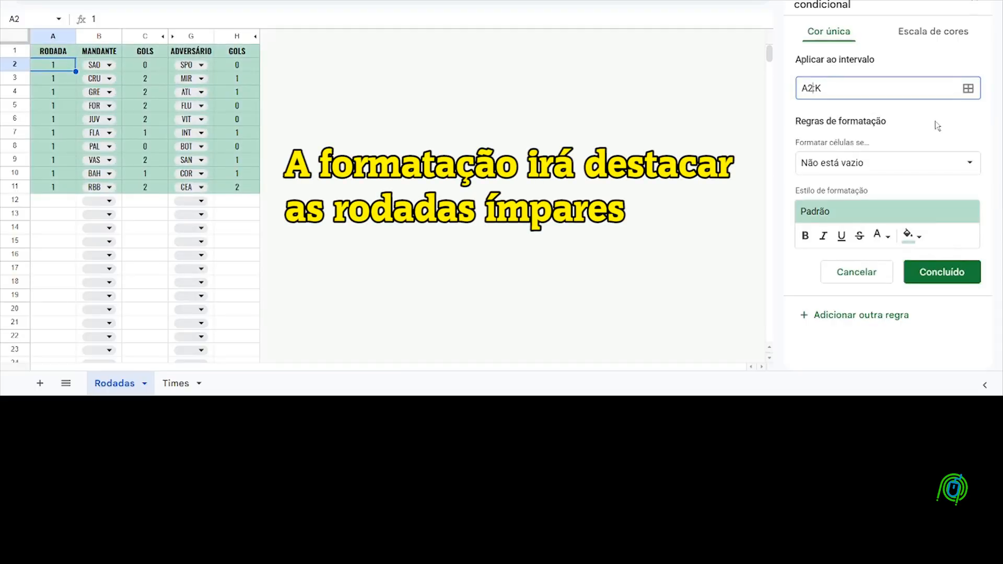
{"action": "left_click", "coordinate": [938, 127]}
Try a fill colour and the custom formula =ISODD($A1) on the rule, with its range starting at A1
{"action": "left_click", "coordinate": [908, 235]}
{"action": "left_click", "coordinate": [888, 162]}
{"action": "scroll", "coordinate": [877, 313], "scroll_direction": "down", "scroll_amount": 5}
{"action": "left_click", "coordinate": [862, 378]}
{"action": "type", "text": "=ISODD($A1)"}
{"action": "left_click", "coordinate": [812, 93]}
{"action": "key", "text": "BackSpace"}
{"action": "type", "text": "1"}
{"action": "left_click", "coordinate": [948, 137]}
{"action": "left_click", "coordinate": [912, 269]}
{"action": "left_click", "coordinate": [866, 104]}
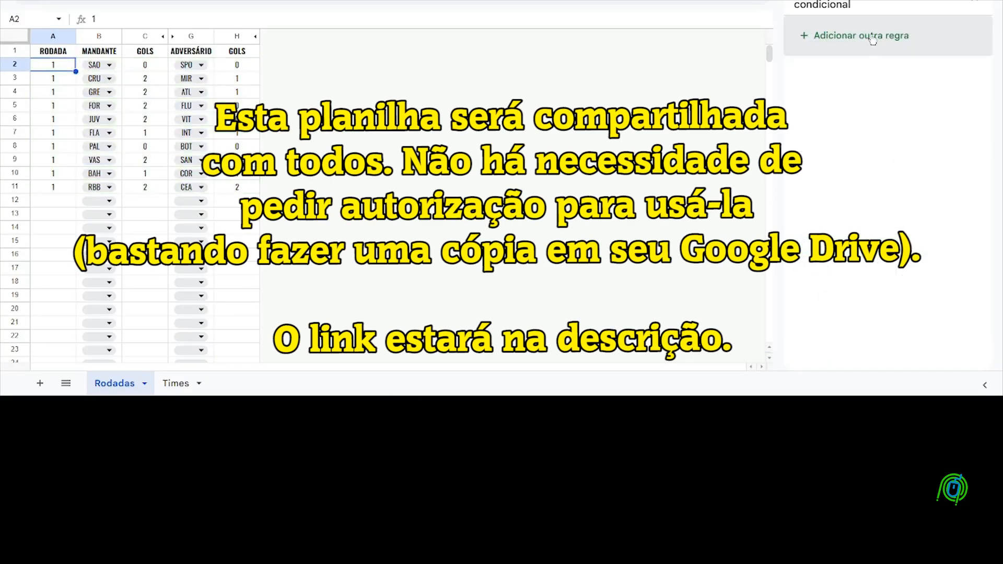
Add a conditional formatting rule on A1:K1000 with custom formula =ISODD($A1) and a light green fill
{"action": "left_click", "coordinate": [872, 36]}
{"action": "left_click", "coordinate": [911, 237]}
{"action": "left_click", "coordinate": [839, 67]}
{"action": "left_click", "coordinate": [848, 164]}
{"action": "scroll", "coordinate": [852, 292], "scroll_direction": "down", "scroll_amount": 4}
{"action": "left_click", "coordinate": [891, 381]}
{"action": "left_click", "coordinate": [943, 309]}
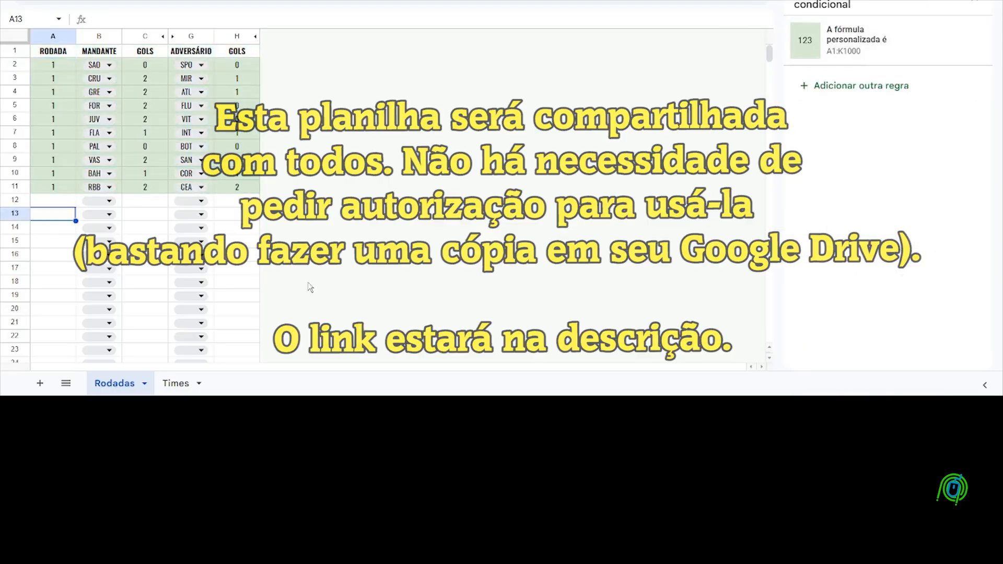
Enter round 2 in A12 and A13 to test the rule, and review the rule's settings without changing them
{"action": "key", "text": "Up"}
{"action": "key", "text": "Up"}
{"action": "type", "text": "2"}
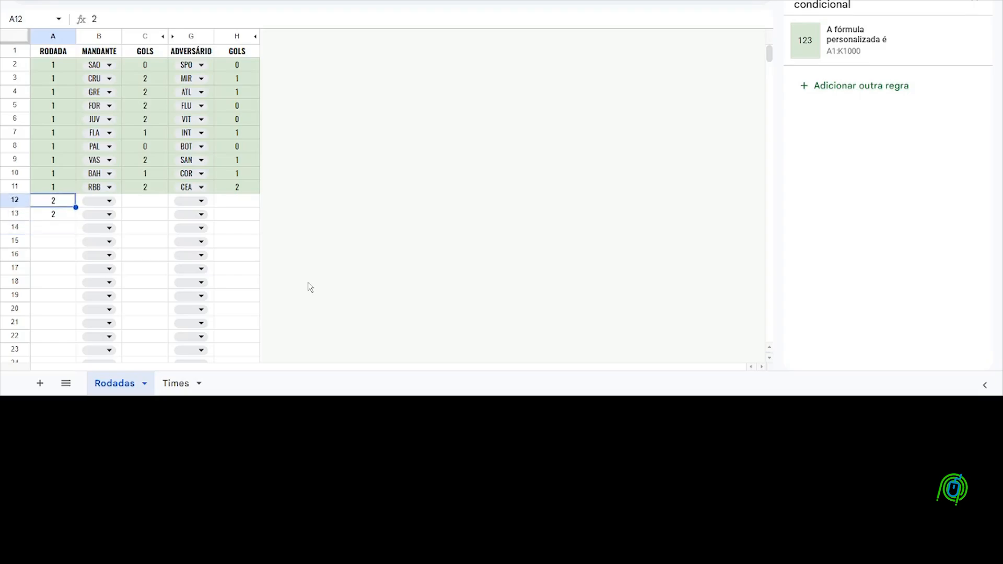
{"action": "left_click", "coordinate": [869, 46]}
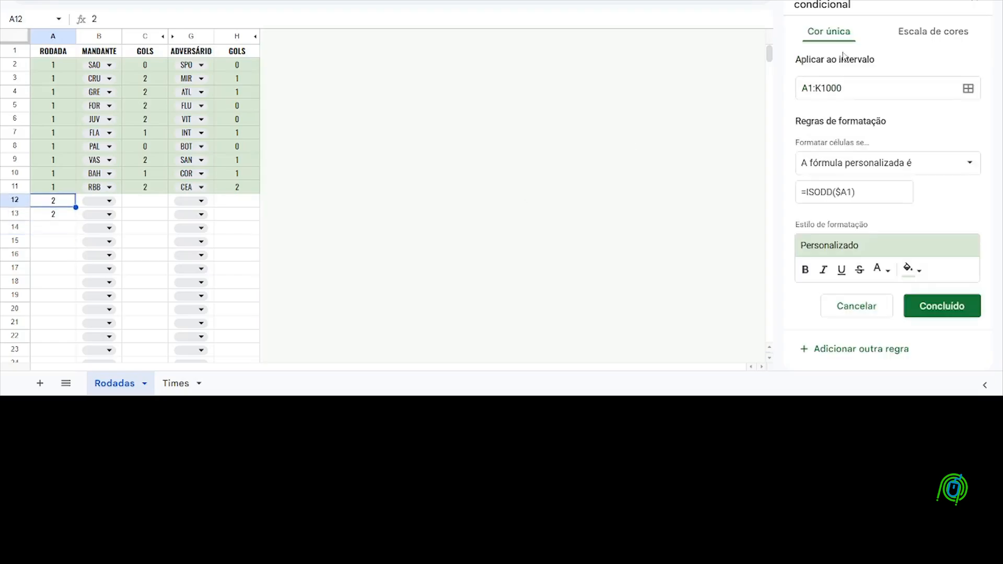
{"action": "left_click", "coordinate": [856, 305]}
Test the odd-round highlighting by entering round 3 in A14:A16, 4 in A17:A18 and 5 in A19:A20
{"action": "key", "text": "Down"}
{"action": "key", "text": "Down"}
{"action": "type", "text": "3"}
{"action": "key", "text": "Down"}
{"action": "key", "text": "Down"}
{"action": "type", "text": "3"}
{"action": "key", "text": "Up"}
{"action": "type", "text": "3"}
{"action": "key", "text": "Down"}
{"action": "type", "text": "4 4 5 5"}
Clear the test round numbers from A12:A20
{"action": "key", "text": "Up"}
{"action": "key", "text": "Up"}
{"action": "key", "text": "Up"}
{"action": "key", "text": "Up"}
{"action": "key", "text": "Up"}
{"action": "key", "text": "Up"}
{"action": "key", "text": "Up"}
{"action": "key", "text": "Up"}
{"action": "key", "text": "Up"}
{"action": "key", "text": "Up"}
{"action": "key", "text": "Down"}
{"action": "key", "text": "ctrl+shift+Down"}
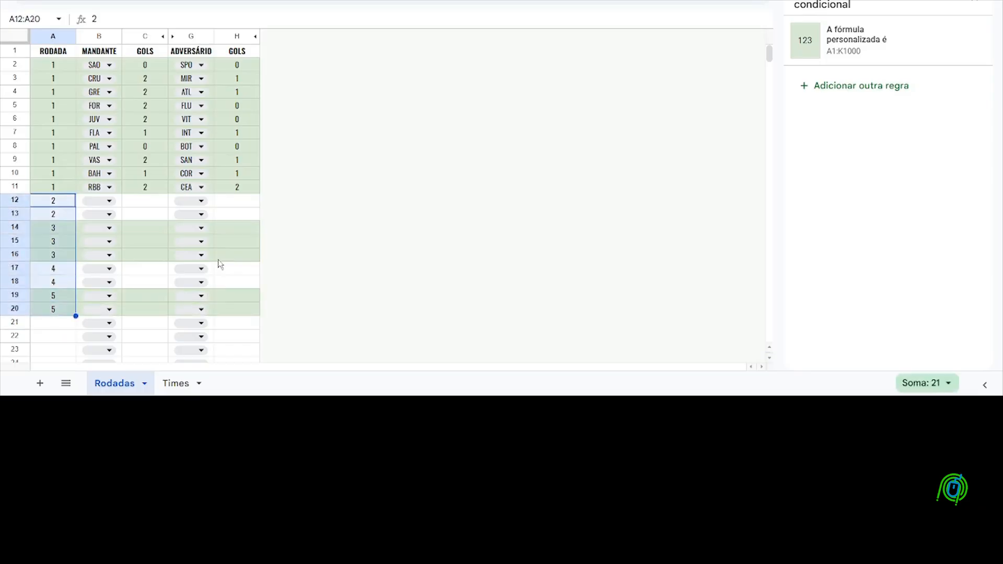
{"action": "key", "text": "Delete"}
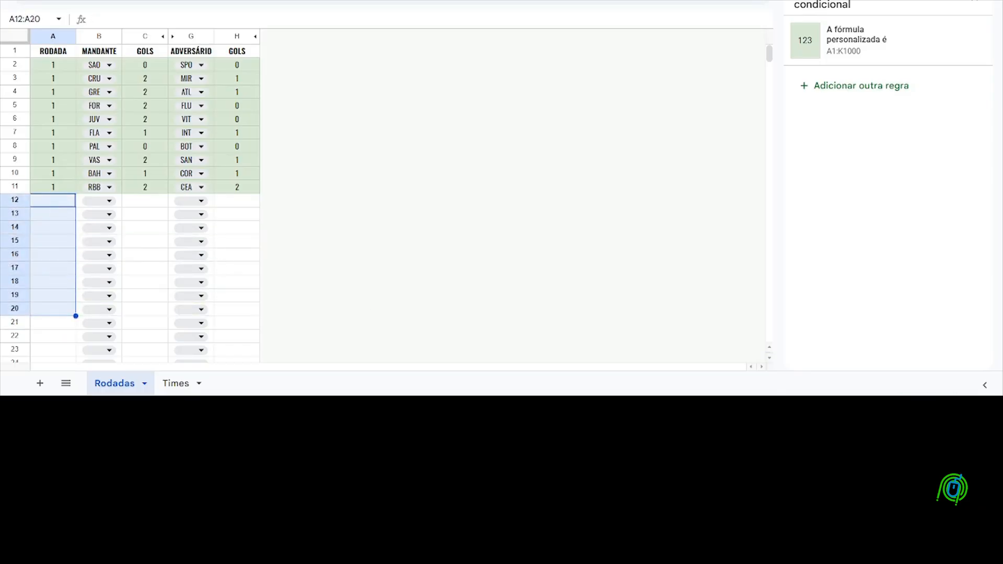
Open the data validation rule of the team drop-down in B2 for editing
{"action": "left_click", "coordinate": [93, 64]}
{"action": "left_click", "coordinate": [236, 1]}
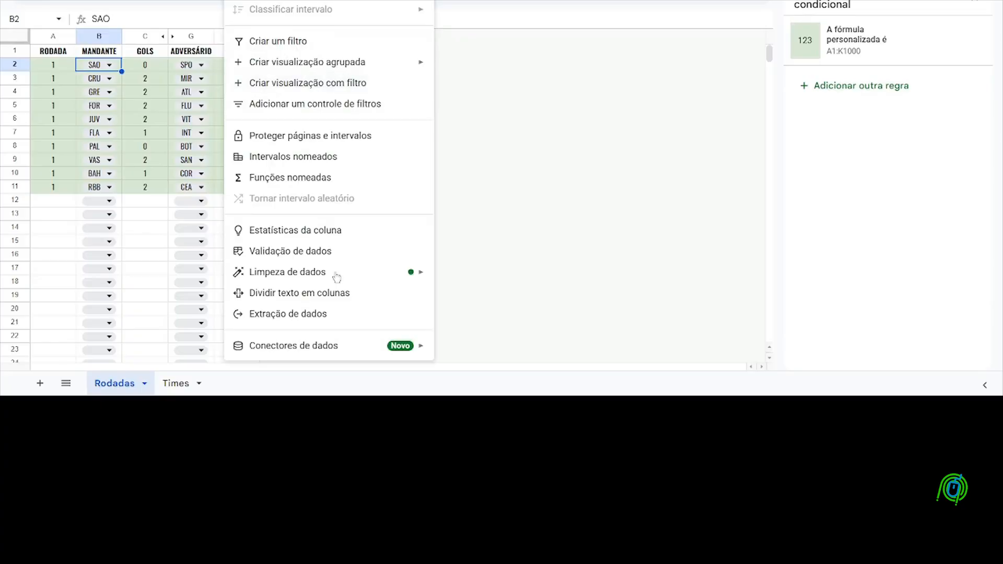
{"action": "left_click", "coordinate": [329, 253]}
{"action": "left_click", "coordinate": [878, 49]}
{"action": "scroll", "coordinate": [950, 215], "scroll_direction": "down", "scroll_amount": 4}
Try light red for the JUV option and dark green for MIR, and restore both to gray
{"action": "left_click", "coordinate": [824, 204]}
{"action": "left_click", "coordinate": [840, 249]}
{"action": "left_click", "coordinate": [824, 238]}
{"action": "left_click", "coordinate": [905, 128]}
{"action": "left_click", "coordinate": [824, 204]}
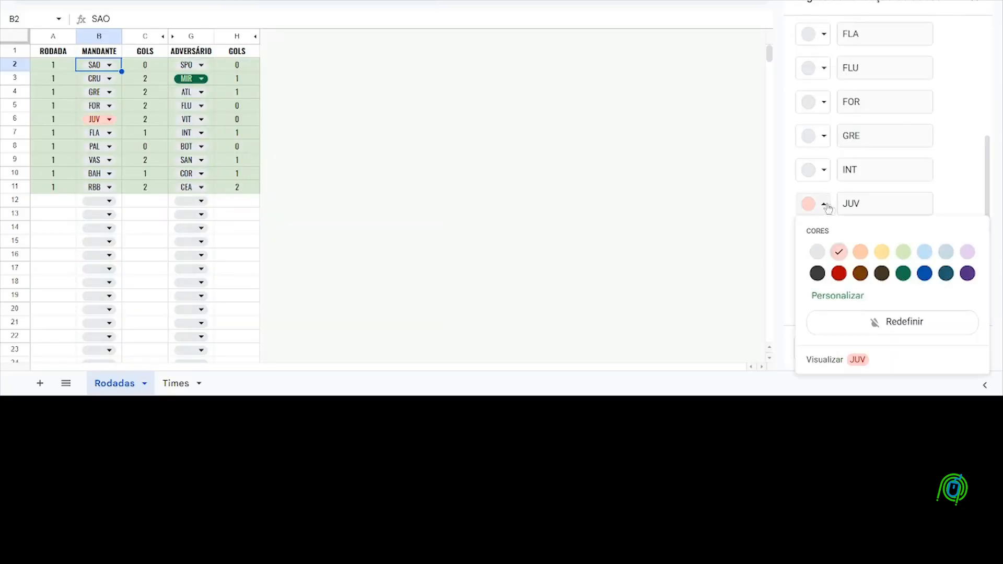
{"action": "left_click", "coordinate": [817, 252]}
{"action": "left_click", "coordinate": [824, 238]}
{"action": "left_click", "coordinate": [818, 108]}
Set the colour of the FLA drop-down option to dark red
{"action": "scroll", "coordinate": [846, 150], "scroll_direction": "up", "scroll_amount": 2}
{"action": "left_click", "coordinate": [824, 120]}
{"action": "left_click", "coordinate": [838, 190]}
Set the colour of the PAL drop-down option to dark green and of the CRU option to dark blue
{"action": "scroll", "coordinate": [860, 246], "scroll_direction": "up", "scroll_amount": 3}
{"action": "scroll", "coordinate": [864, 247], "scroll_direction": "down", "scroll_amount": 2}
{"action": "left_click", "coordinate": [824, 183]}
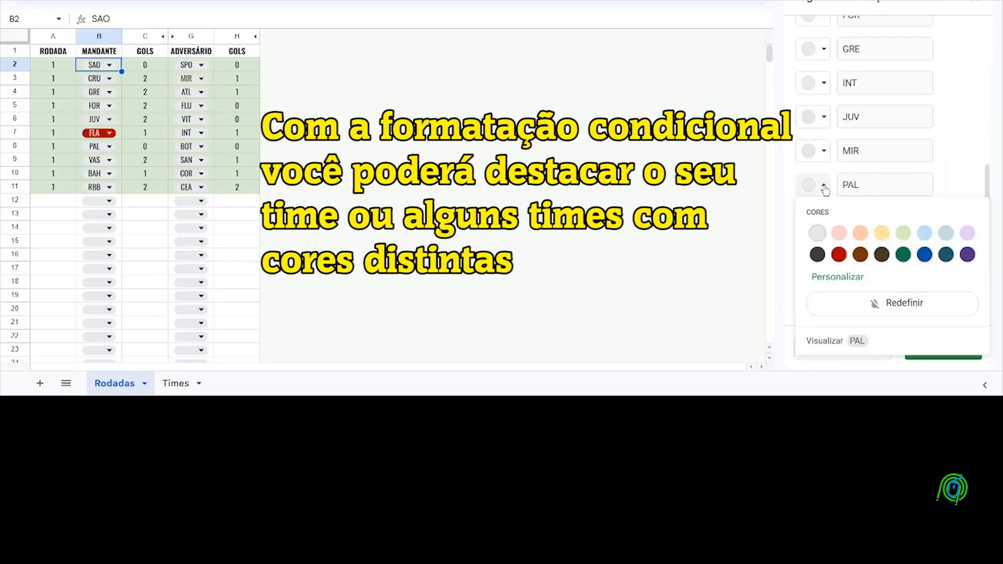
{"action": "left_click", "coordinate": [900, 255]}
{"action": "scroll", "coordinate": [834, 263], "scroll_direction": "up", "scroll_amount": 3}
{"action": "scroll", "coordinate": [834, 264], "scroll_direction": "up", "scroll_amount": 2}
{"action": "left_click", "coordinate": [824, 173]}
{"action": "left_click", "coordinate": [924, 242]}
Set the colour of the RBB drop-down option to light yellow and save the validation rule
{"action": "scroll", "coordinate": [888, 247], "scroll_direction": "down", "scroll_amount": 5}
{"action": "left_click", "coordinate": [824, 218]}
{"action": "left_click", "coordinate": [882, 267]}
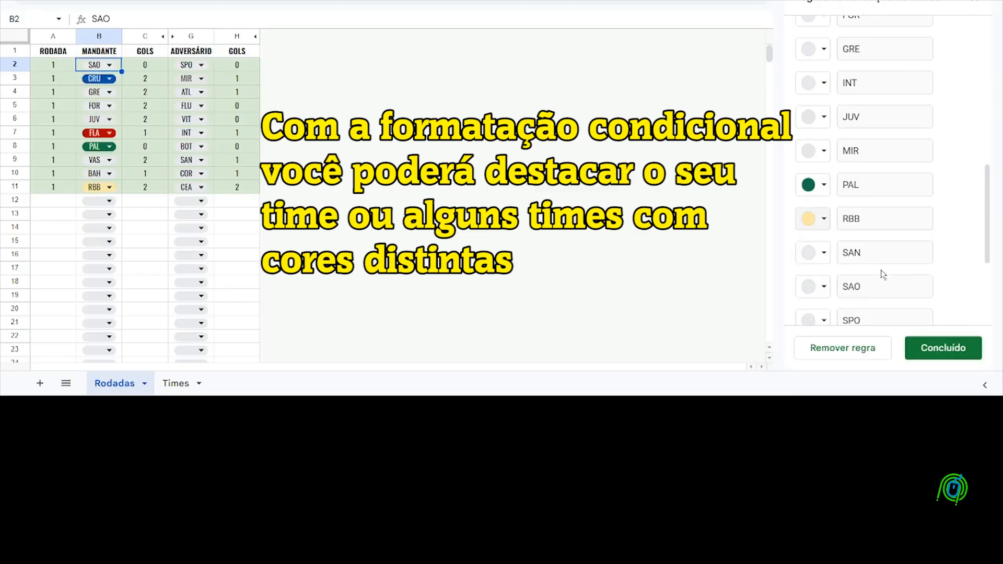
{"action": "left_click", "coordinate": [956, 347]}
Test the coloured options by entering PAL in B16 and CRU in G17
{"action": "left_click", "coordinate": [118, 255]}
{"action": "type", "text": "pal"}
{"action": "key", "text": "Return"}
{"action": "key", "text": "Tab"}
{"action": "key", "text": "Tab"}
{"action": "type", "text": "pal"}
{"action": "key", "text": "BackSpace"}
{"action": "key", "text": "BackSpace"}
{"action": "key", "text": "BackSpace"}
{"action": "type", "text": "cru"}
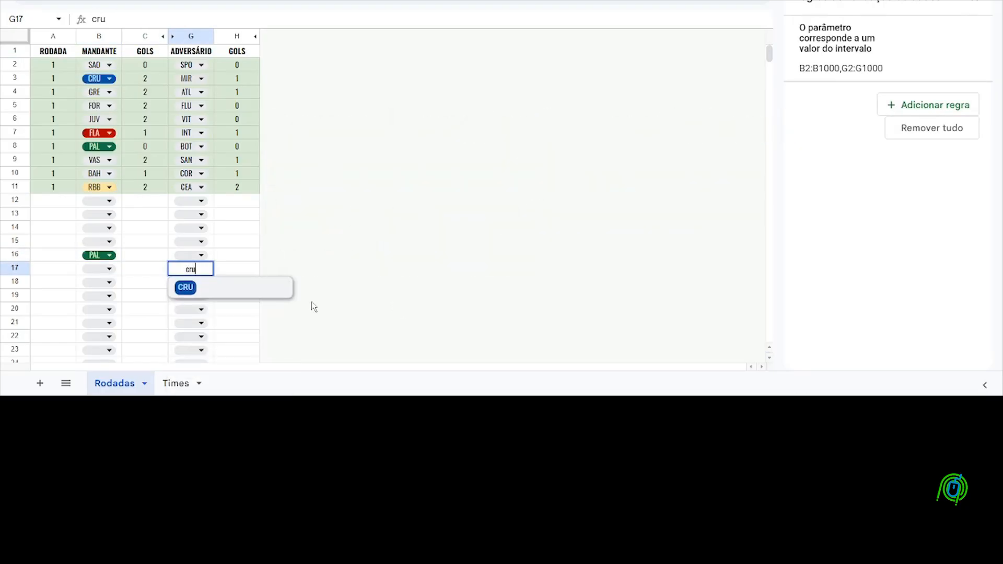
{"action": "left_click", "coordinate": [245, 286]}
Clear the test teams from the empty match rows 16 and 17
{"action": "key", "text": "Right"}
{"action": "key", "text": "Left"}
{"action": "key", "text": "Left"}
{"action": "key", "text": "Left"}
{"action": "key", "text": "Right"}
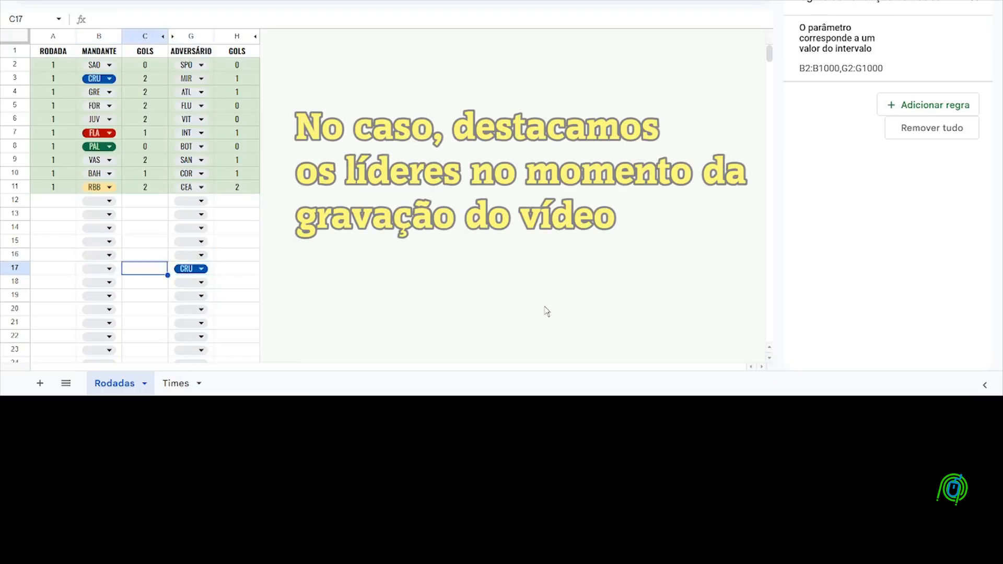
{"action": "key", "text": "Right"}
{"action": "key", "text": "Delete"}
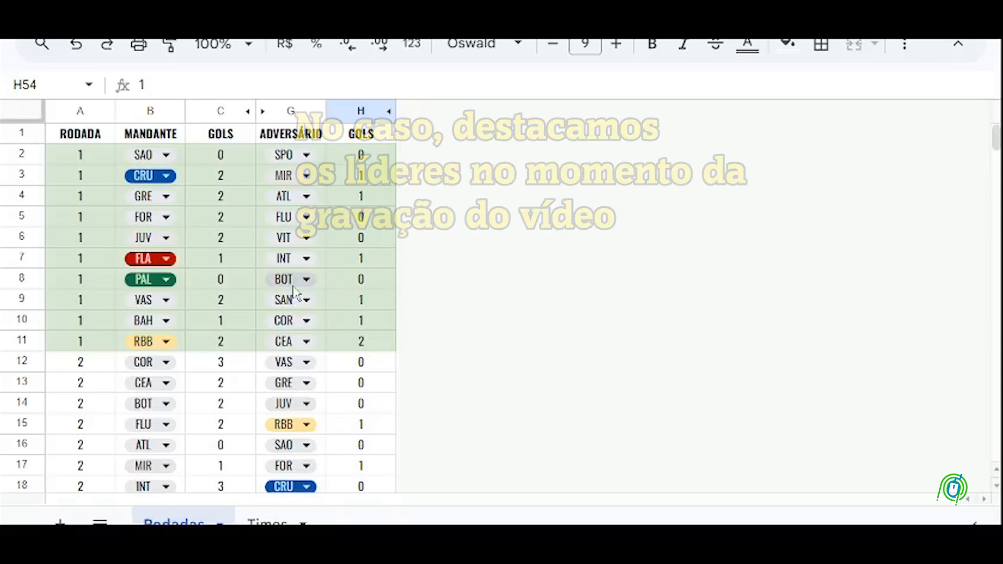
Redo the round 12 scores in rows 112 to 117: 0–3, 0–0, 2–3, 1–1, 1–3 and 2–0
{"action": "scroll", "coordinate": [97, 260], "scroll_direction": "down", "scroll_amount": 17}
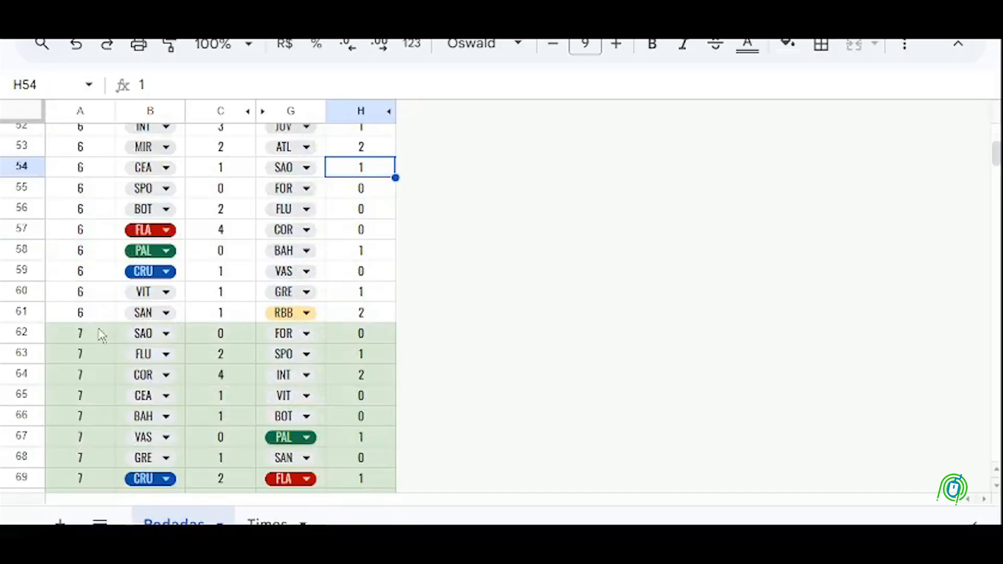
{"action": "scroll", "coordinate": [102, 334], "scroll_direction": "down", "scroll_amount": 9}
{"action": "scroll", "coordinate": [98, 337], "scroll_direction": "down", "scroll_amount": 11}
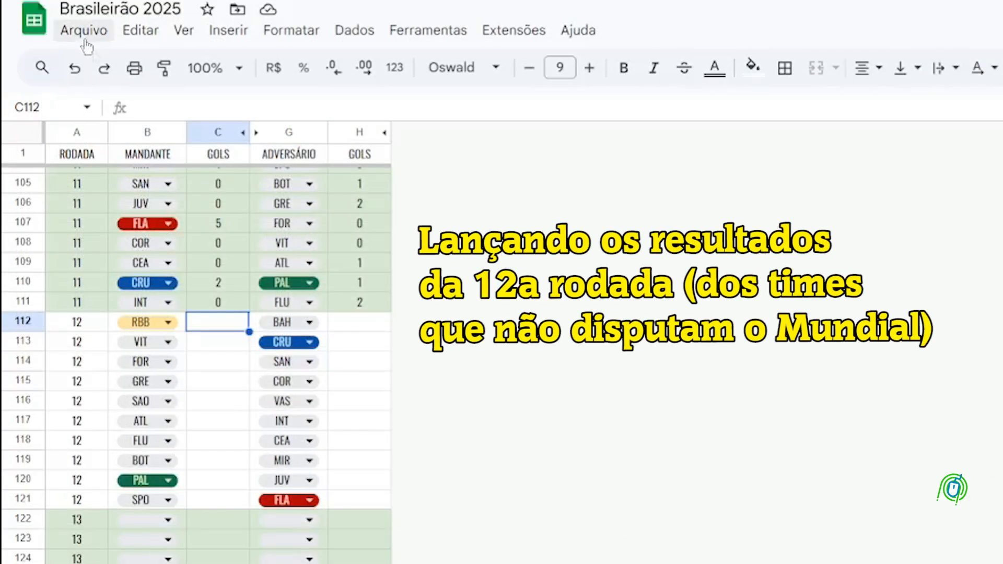
{"action": "left_click", "coordinate": [105, 69]}
{"action": "left_click", "coordinate": [105, 70]}
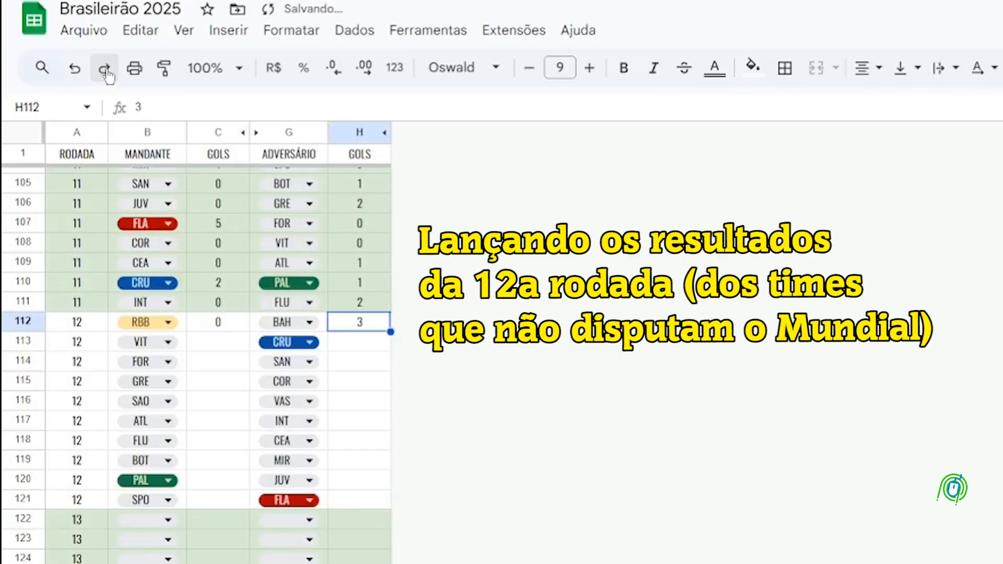
{"action": "left_click", "coordinate": [105, 69]}
{"action": "left_click", "coordinate": [105, 70]}
{"action": "left_click", "coordinate": [105, 69]}
{"action": "left_click", "coordinate": [105, 70]}
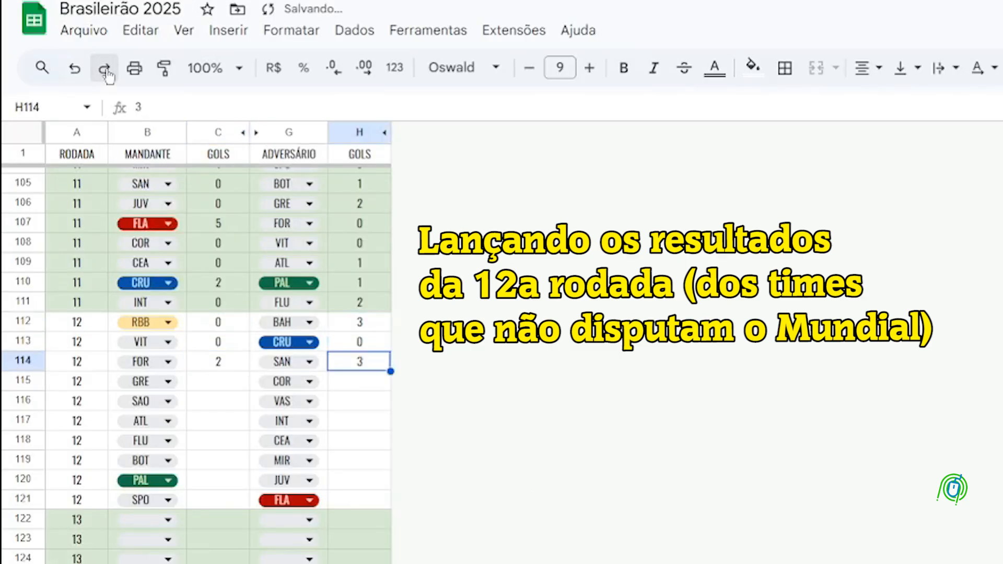
{"action": "left_click", "coordinate": [105, 70]}
{"action": "left_click", "coordinate": [105, 70]}
{"action": "left_click", "coordinate": [105, 70]}
{"action": "left_click", "coordinate": [105, 69]}
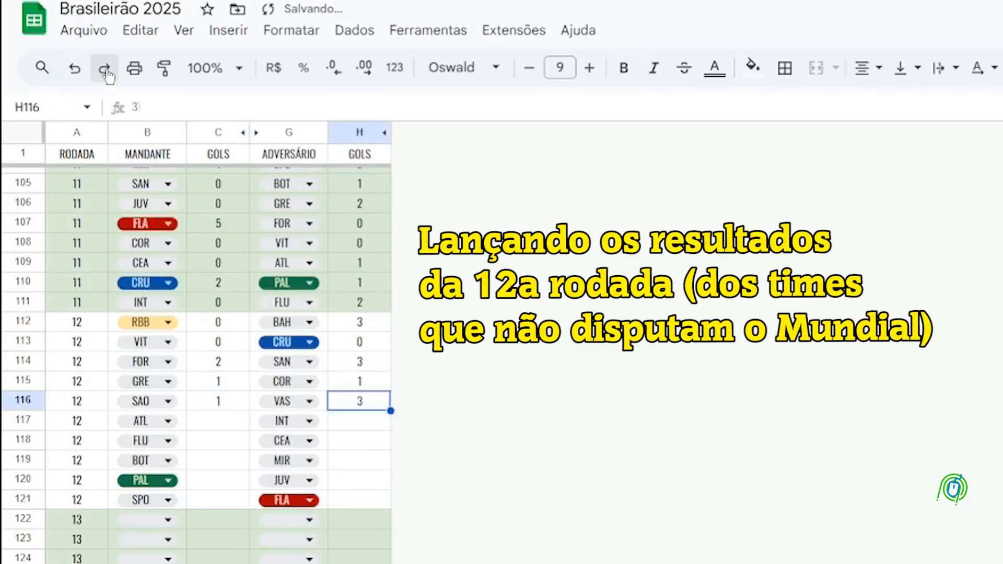
{"action": "left_click", "coordinate": [105, 69]}
{"action": "left_click", "coordinate": [105, 69]}
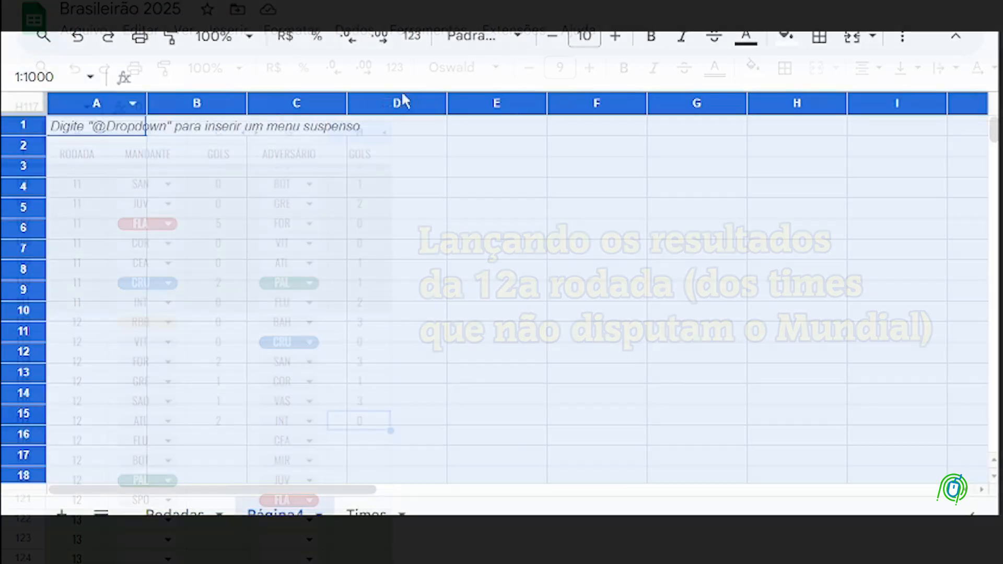
Set the whole new sheet's font to Oswald size 9 and rename the sheet as Classificação
{"action": "left_click", "coordinate": [476, 36]}
{"action": "left_click", "coordinate": [519, 246]}
{"action": "double_click", "coordinate": [275, 513]}
{"action": "type", "text": "Classificação"}
{"action": "key", "text": "Return"}
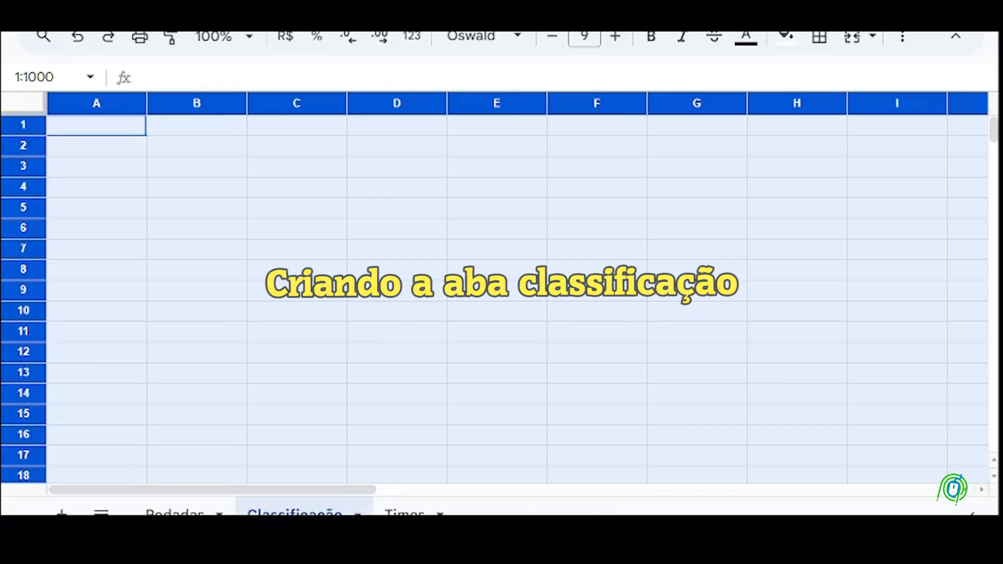
{"action": "left_click", "coordinate": [127, 133]}
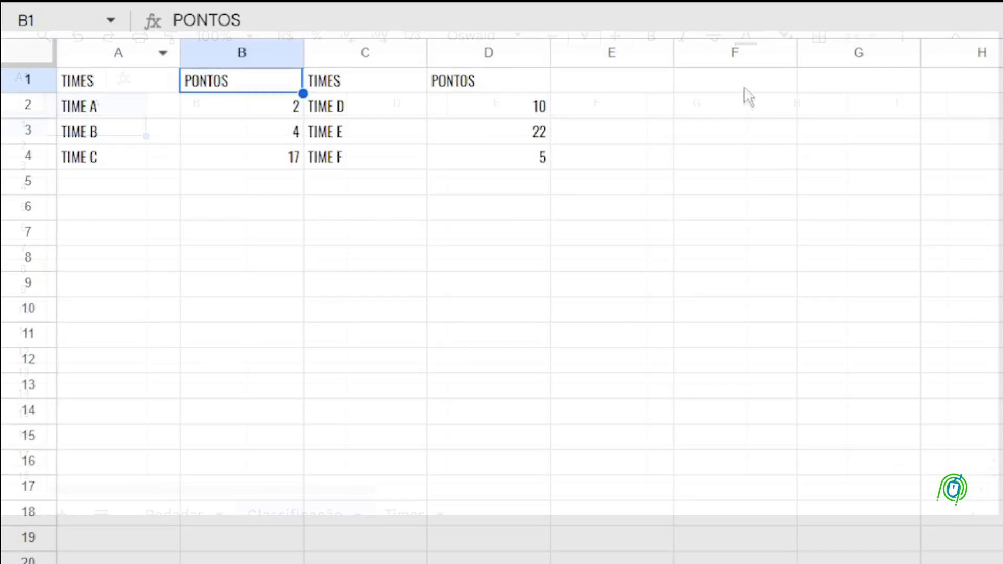
Stack the two sample team tables in F1 with the array formula ={A2:B4;C2:D4}
{"action": "left_click", "coordinate": [745, 88]}
{"action": "type", "text": "={"}
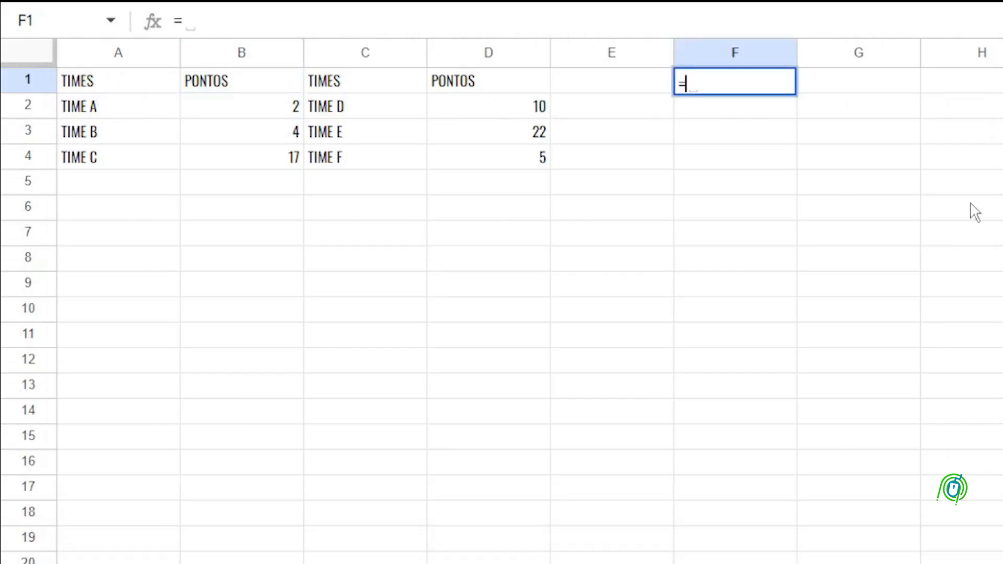
{"action": "left_click_drag", "start_coordinate": [94, 111], "coordinate": [246, 157]}
{"action": "type", "text": ";"}
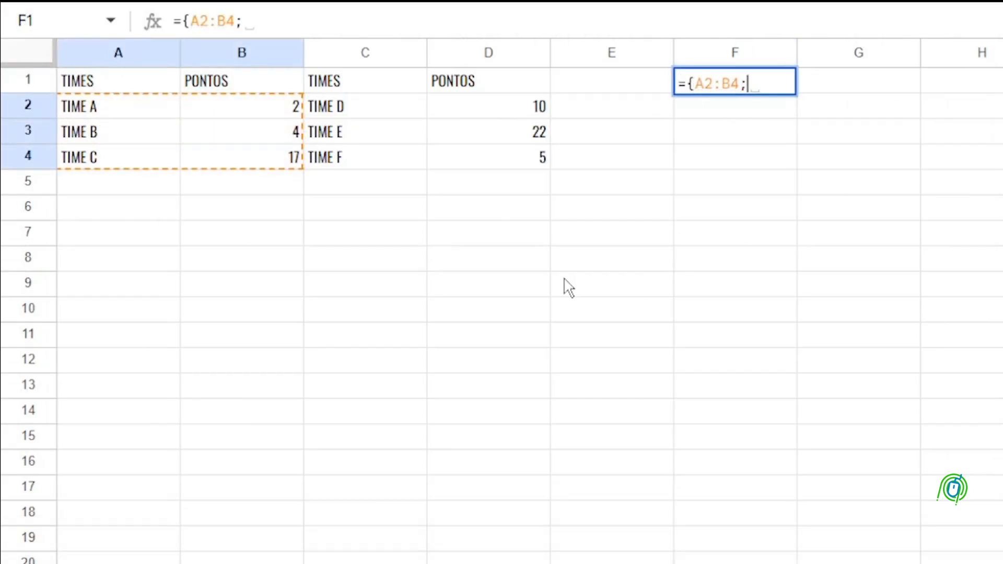
{"action": "left_click_drag", "start_coordinate": [358, 116], "coordinate": [510, 167]}
{"action": "key", "text": "Return"}
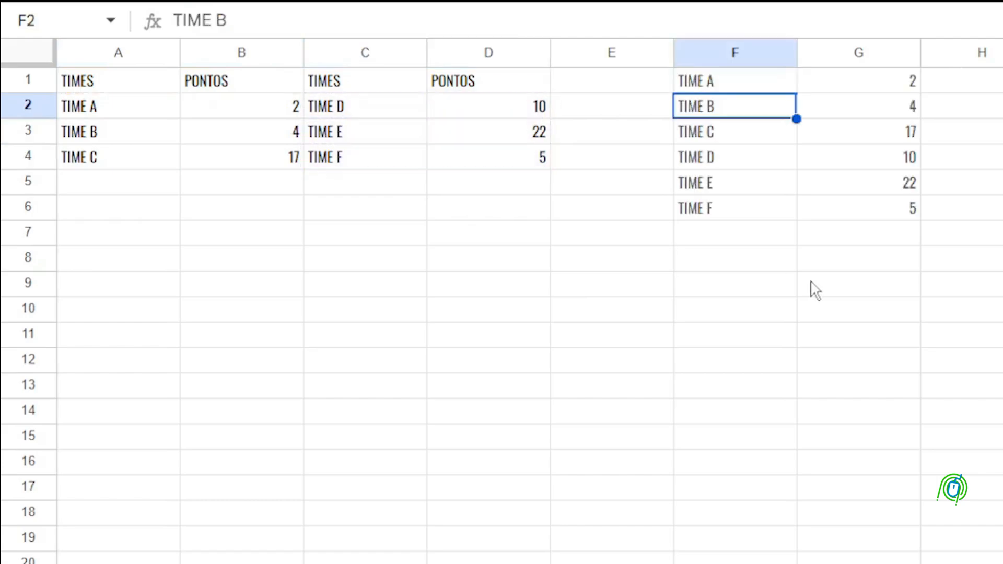
Wrap the F1 array in a query: =QUERY({A2:B4;C2:D4};"SELECT Col1, Col2 ORDER BY Col2 DESC")
{"action": "left_click", "coordinate": [724, 86]}
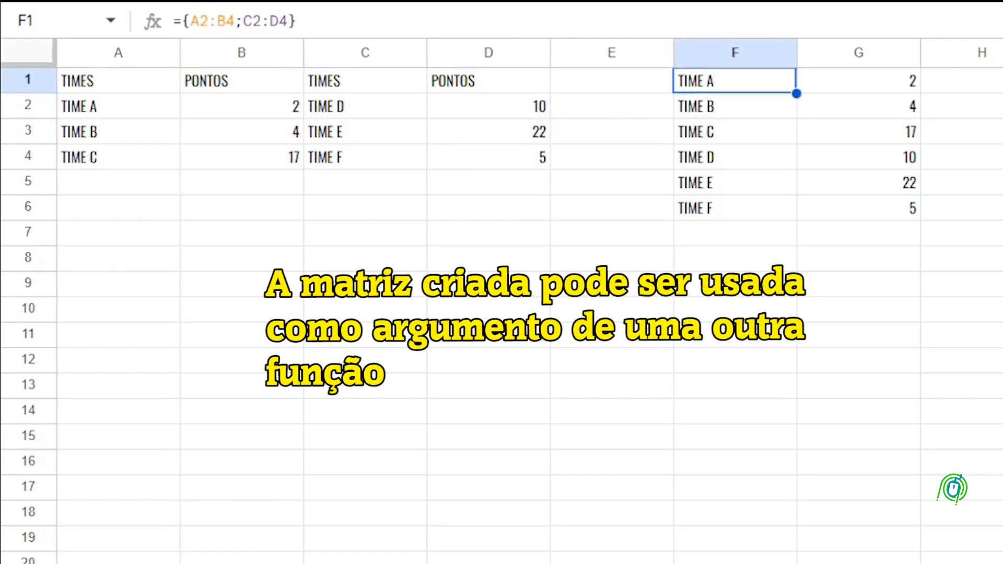
{"action": "left_click", "coordinate": [181, 20]}
{"action": "type", "text": "Q"}
{"action": "key", "text": "Tab"}
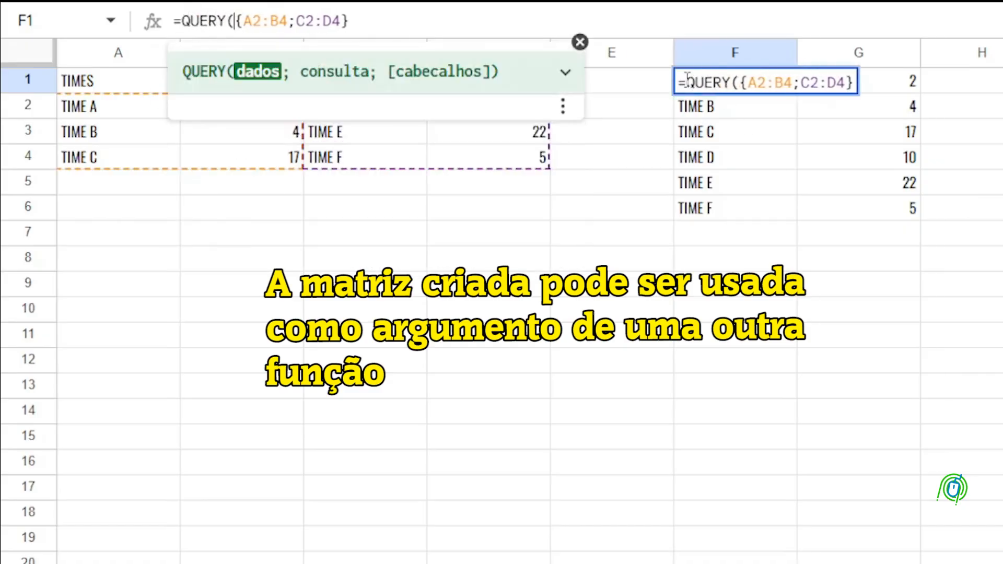
{"action": "type", "text": "; "}
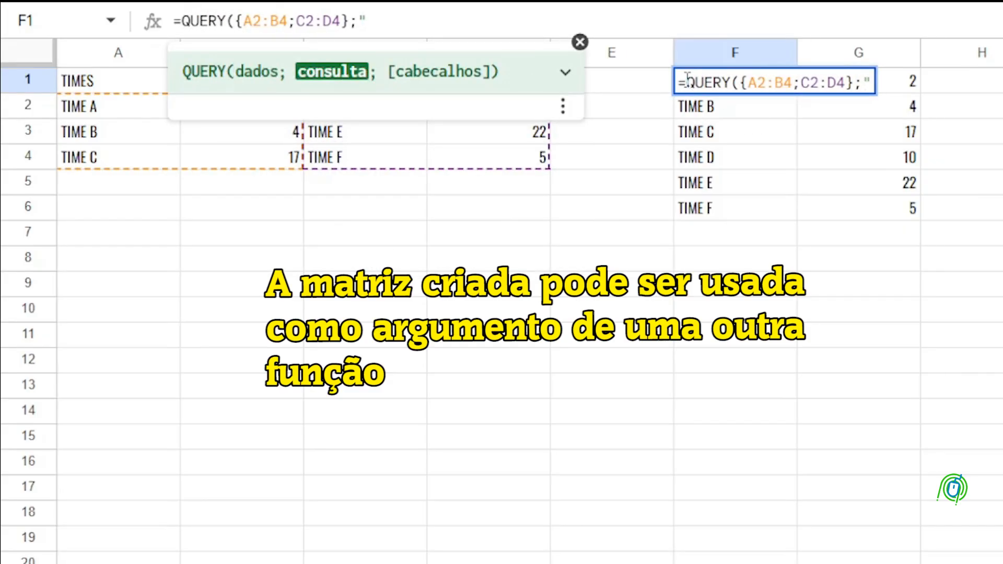
{"action": "type", "text": "SELECT "}
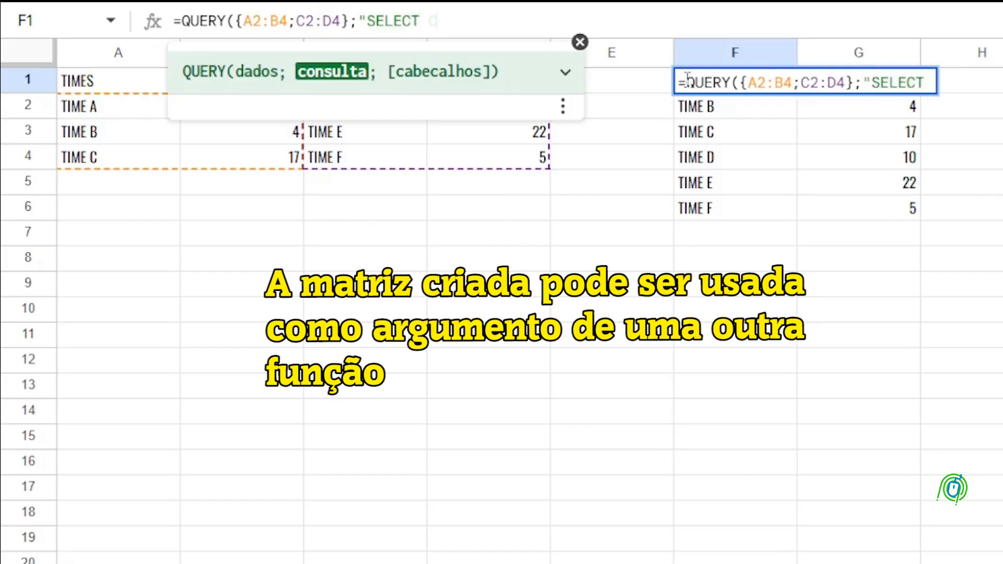
{"action": "type", "text": "Col1, Col2"}
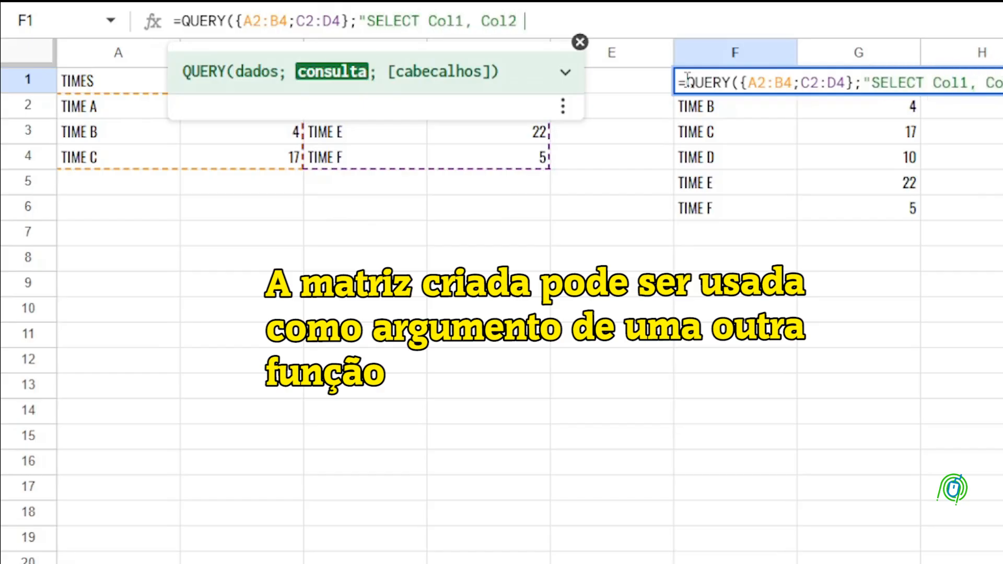
{"action": "type", "text": " ORDER BY Col2 DESC\")"}
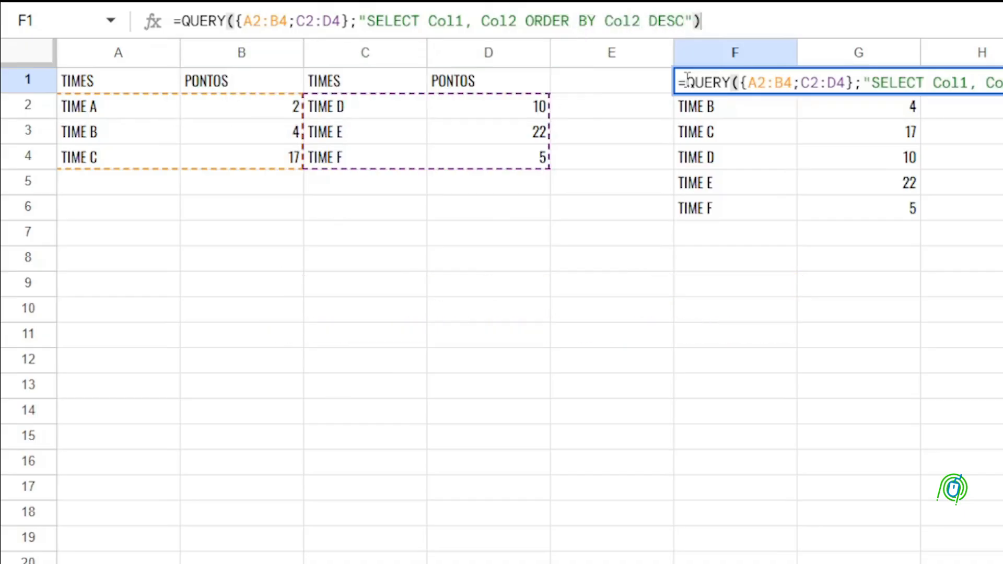
{"action": "key", "text": "Return"}
Make the query's ranges in F1 open-ended as A2:B and C2:D
{"action": "left_click", "coordinate": [688, 83]}
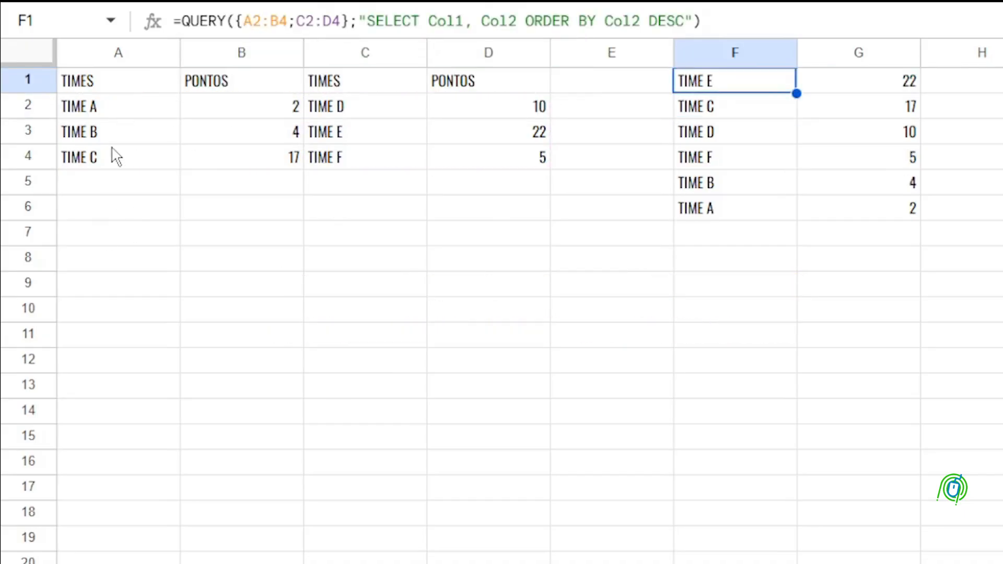
{"action": "left_click", "coordinate": [279, 22]}
{"action": "key", "text": "Delete"}
{"action": "left_click", "coordinate": [341, 22]}
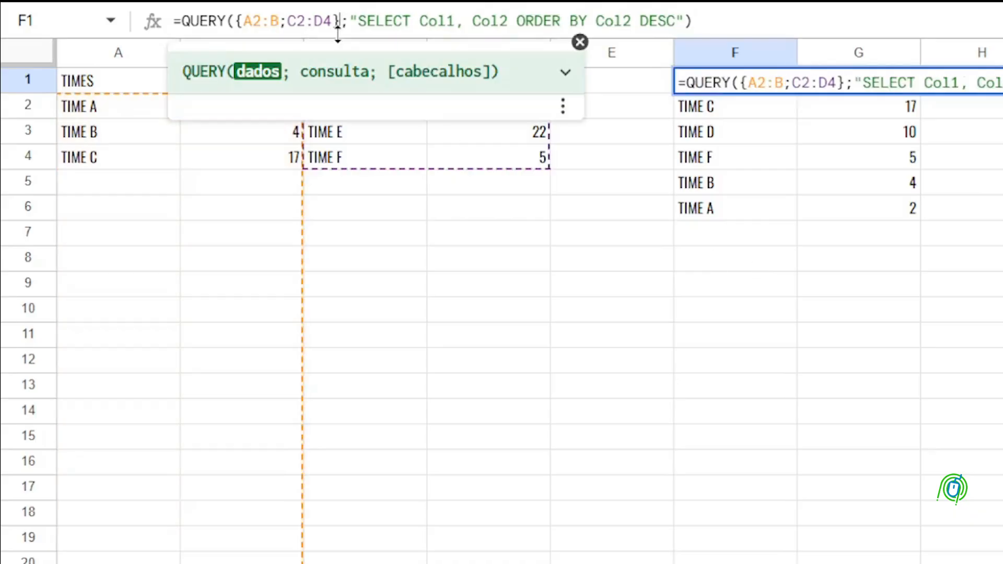
{"action": "key", "text": "Left"}
{"action": "key", "text": "BackSpace"}
{"action": "key", "text": "Return"}
{"action": "key", "text": "Up"}
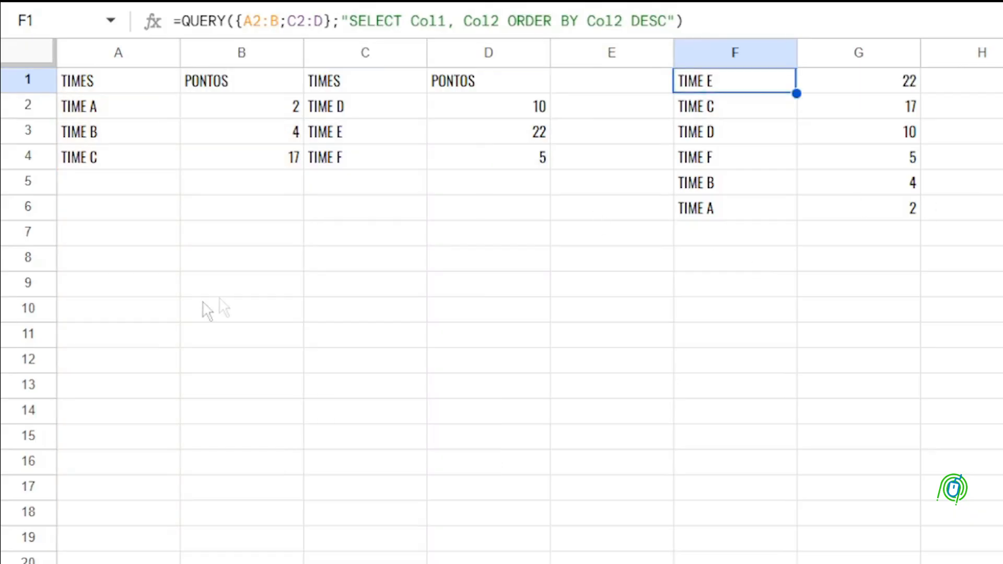
Add TIME Y with 45 points in A9:B9 to test the query
{"action": "left_click", "coordinate": [105, 290]}
{"action": "type", "text": "TIME Y"}
{"action": "key", "text": "Tab"}
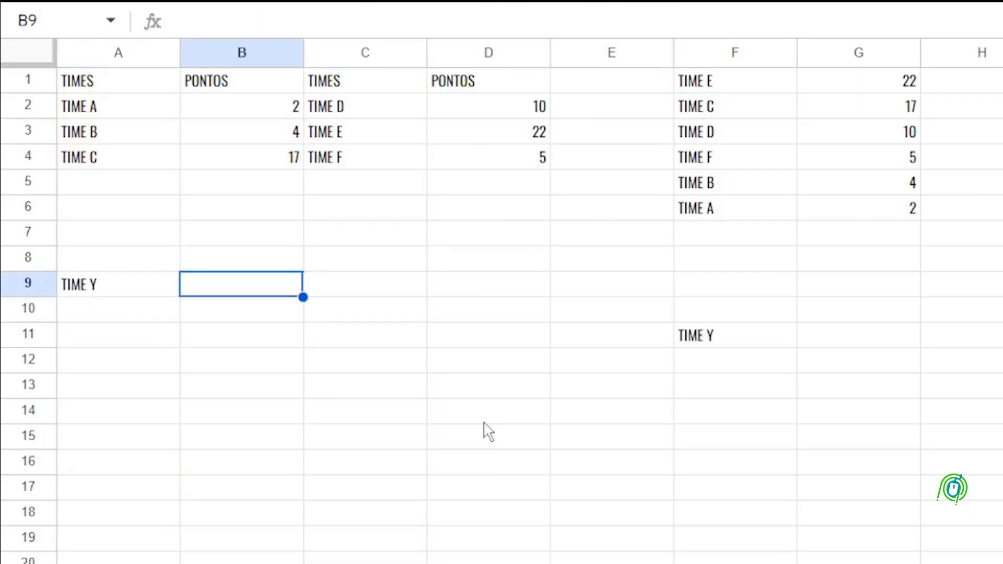
{"action": "type", "text": "45"}
{"action": "key", "text": "Return"}
{"action": "key", "text": "Up"}
Add TIME W with 75 points in C13:D13
{"action": "key", "text": "Down"}
{"action": "key", "text": "Down"}
{"action": "key", "text": "Down"}
{"action": "key", "text": "Down"}
{"action": "key", "text": "Right"}
{"action": "type", "text": "TIME W"}
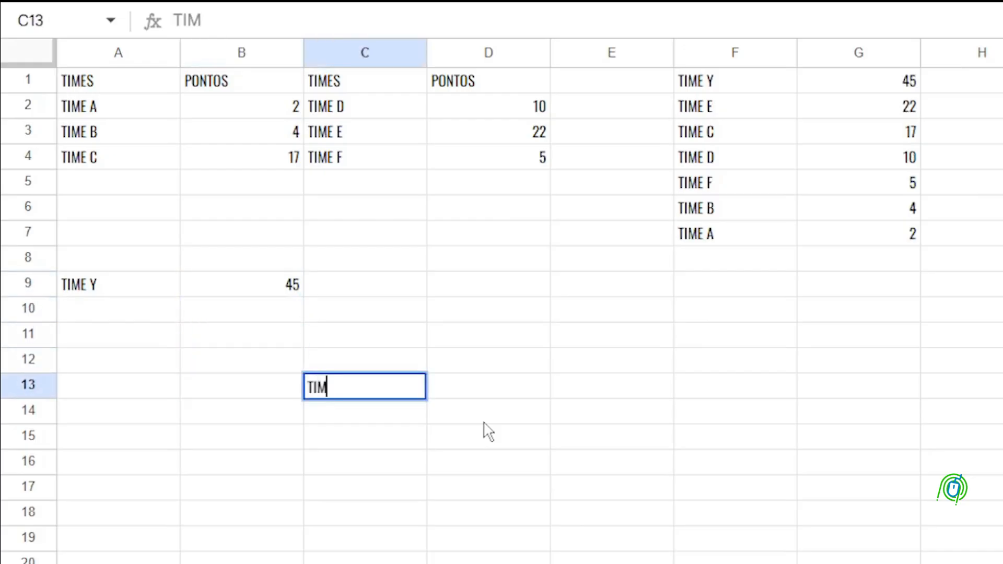
{"action": "key", "text": "Tab"}
{"action": "type", "text": "75"}
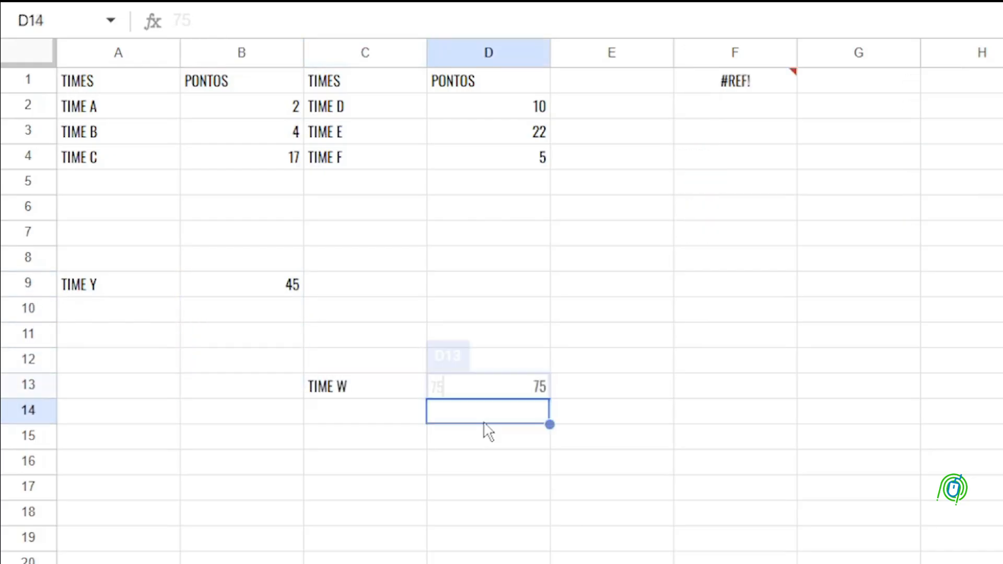
{"action": "key", "text": "Return"}
{"action": "key", "text": "Up"}
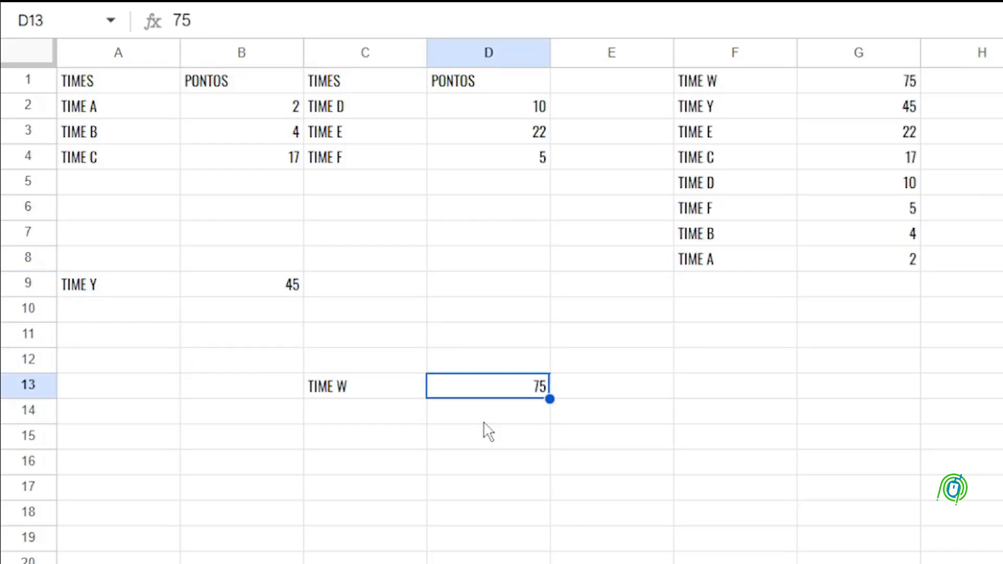
Test the ranking by setting TIME W's points to 12 and to 0
{"action": "type", "text": "12"}
{"action": "key", "text": "Return"}
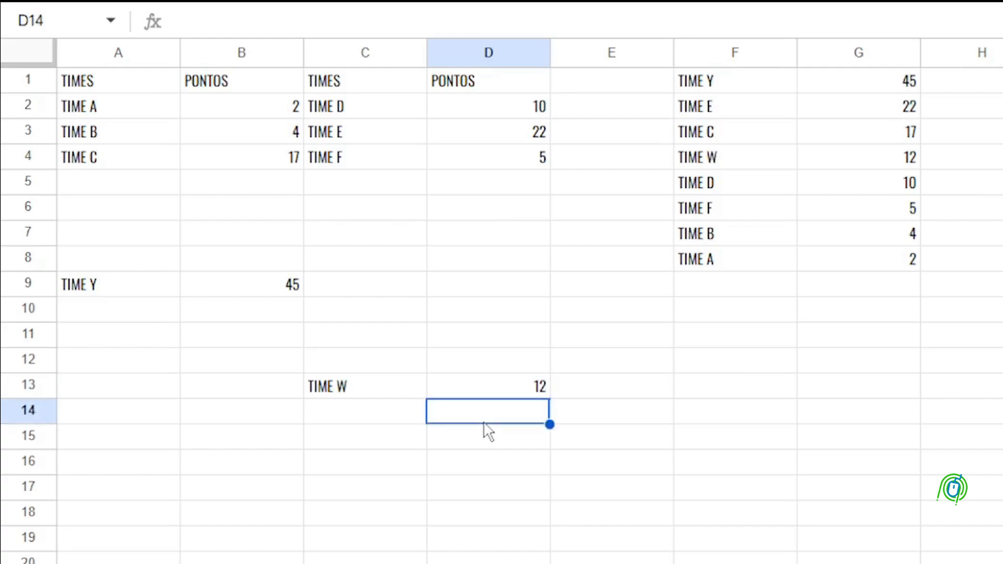
{"action": "key", "text": "Up"}
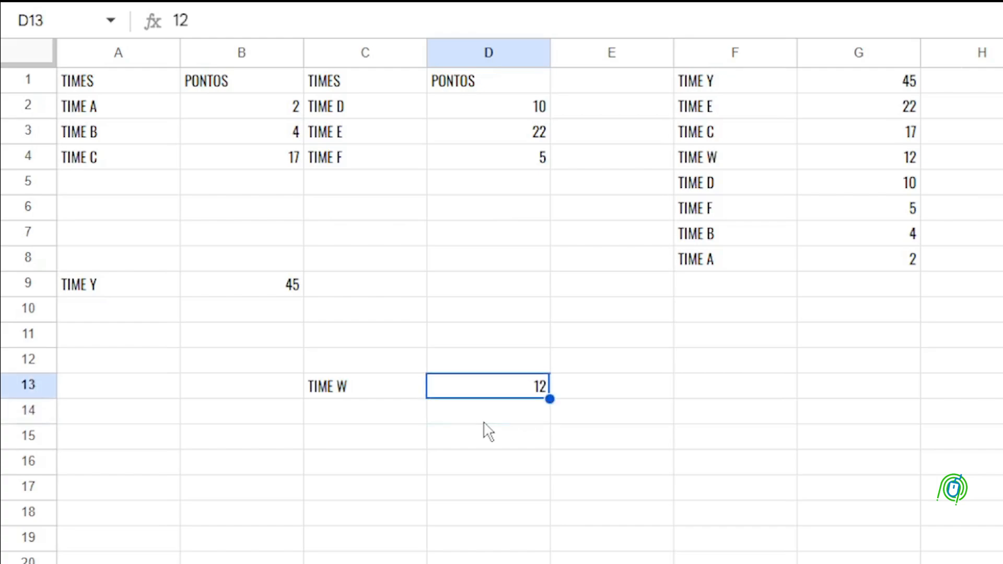
{"action": "type", "text": "0"}
{"action": "key", "text": "Return"}
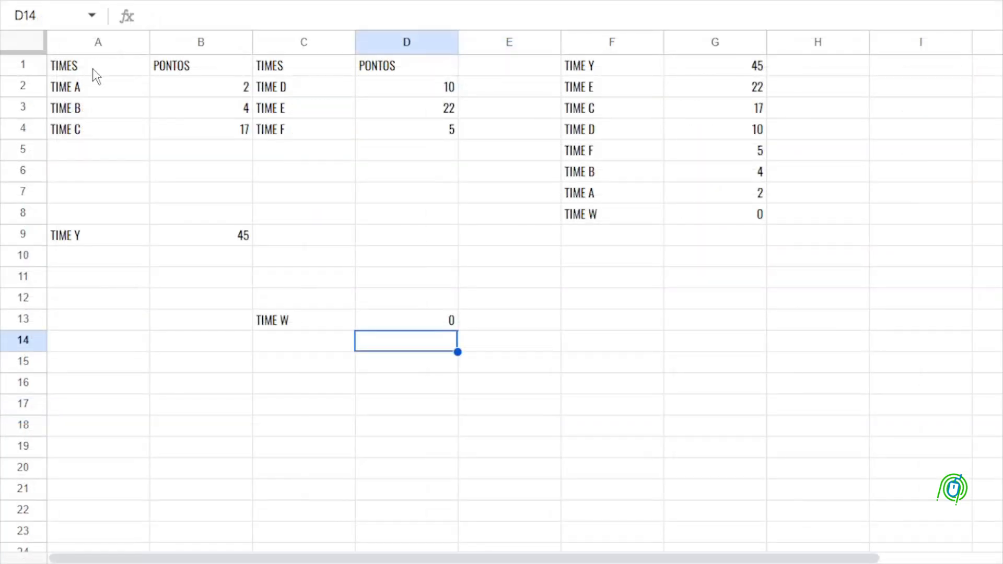
Clear the sample team tables and the query formula from the sheet
{"action": "left_click_drag", "start_coordinate": [93, 71], "coordinate": [860, 405]}
{"action": "key", "text": "Delete"}
{"action": "left_click", "coordinate": [198, 70]}
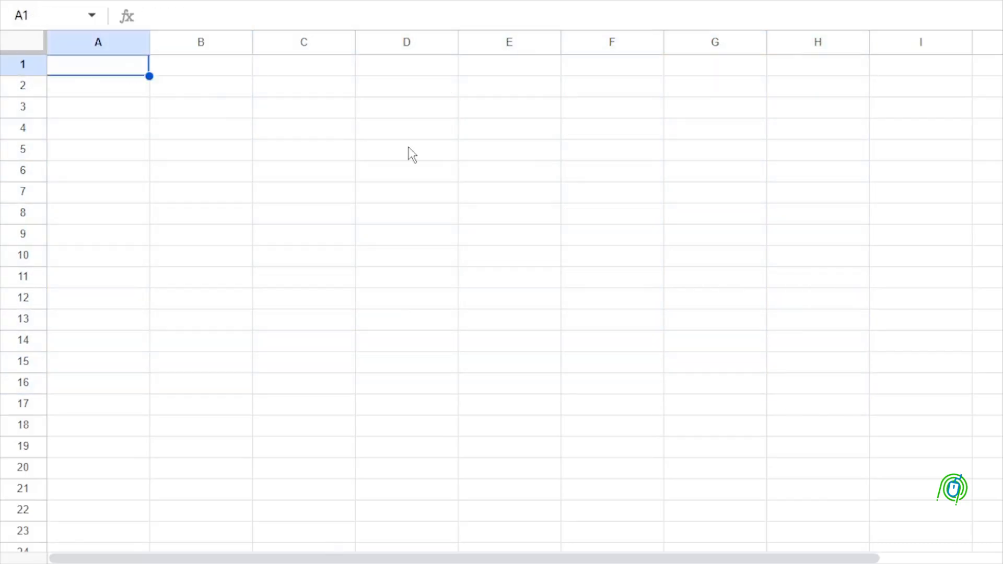
Enter the heading CLASSIFICAÇÃO in A1 and fill A2:A21 with the positions 1 to 20
{"action": "type", "text": "CLASSIFICAÇÃO"}
{"action": "key", "text": "Return"}
{"action": "type", "text": "1º"}
{"action": "key", "text": "Return"}
{"action": "key", "text": "Up"}
{"action": "key", "text": "Down"}
{"action": "type", "text": "2"}
{"action": "key", "text": "Return"}
{"action": "key", "text": "Up"}
{"action": "key", "text": "Up"}
{"action": "key", "text": "shift+Down"}
{"action": "left_click_drag", "start_coordinate": [155, 120], "coordinate": [139, 490]}
Centre the contents of column A horizontally
{"action": "left_click", "coordinate": [97, 42]}
{"action": "left_click", "coordinate": [967, 2]}
{"action": "left_click", "coordinate": [965, 15]}
Try a two-digit ordinal number format such as 01ª on column A, and undo it
{"action": "left_click", "coordinate": [295, 1]}
{"action": "mouse_move", "coordinate": [339, 17]}
{"action": "left_click", "coordinate": [671, 482]}
{"action": "key", "text": "Down"}
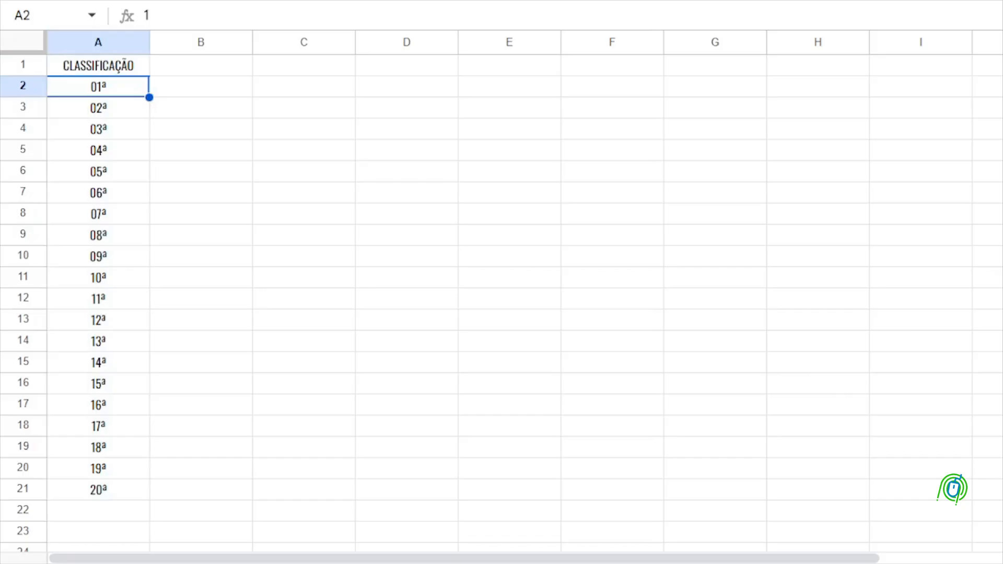
{"action": "key", "text": "ctrl+z"}
Apply a custom two-digit masculine ordinal number format such as 01º to the positions in column A
{"action": "left_click", "coordinate": [295, 1]}
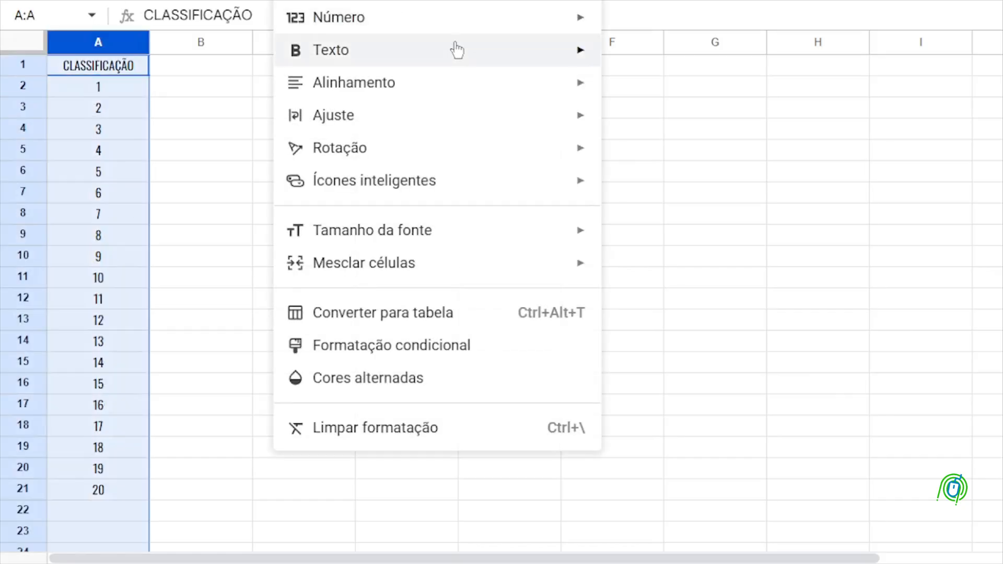
{"action": "mouse_move", "coordinate": [418, 18]}
{"action": "left_click", "coordinate": [842, 517]}
{"action": "key", "text": "Right"}
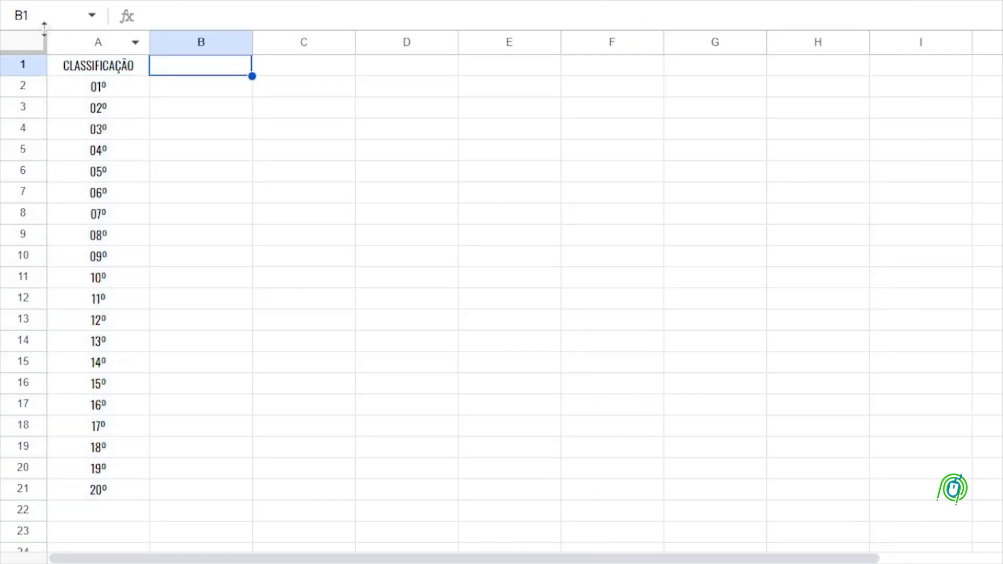
Enter in B1 the nested QUERY combining Rodadas!B2:F and Rodadas!G2:K, summing each team's columns and ordering by SUM(Col2) descending
{"action": "left_click", "coordinate": [239, 17]}
{"action": "key", "text": "ctrl+v"}
{"action": "key", "text": "Return"}
{"action": "key", "text": "Up"}
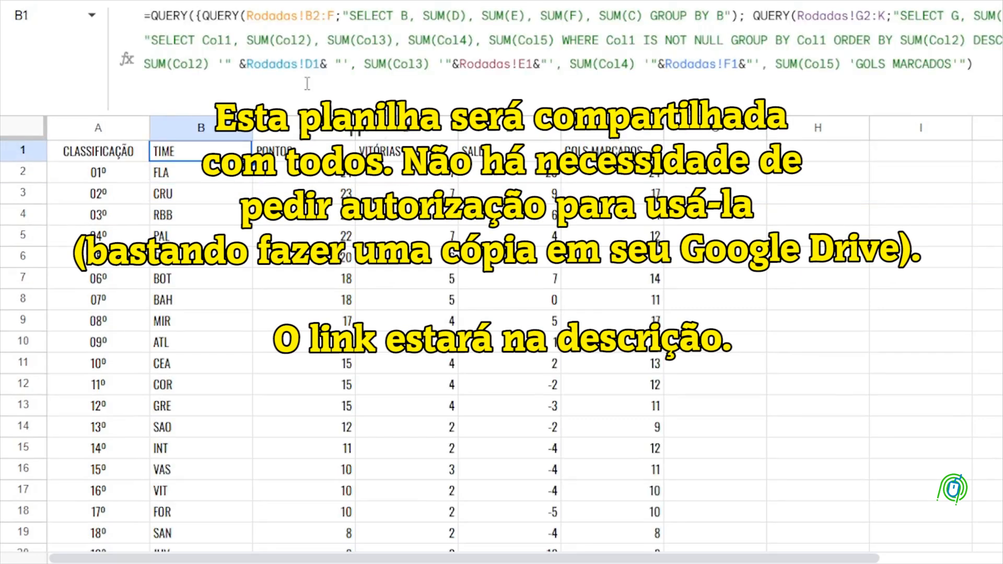
Centre the contents of columns B to F horizontally
{"action": "left_click_drag", "start_coordinate": [191, 131], "coordinate": [612, 130]}
{"action": "left_click", "coordinate": [963, 21]}
{"action": "key", "text": "ctrl+Home"}
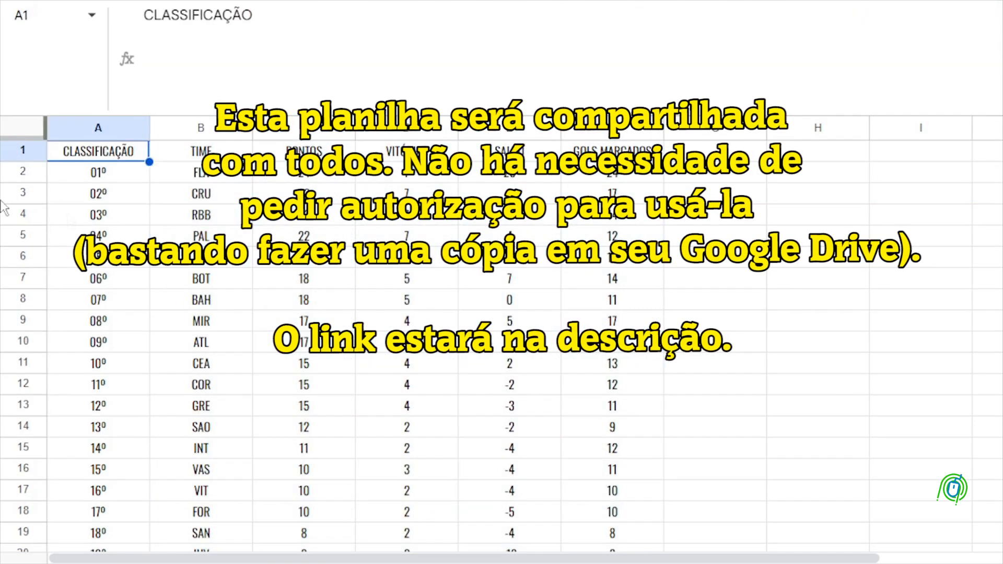
{"action": "key", "text": "Right"}
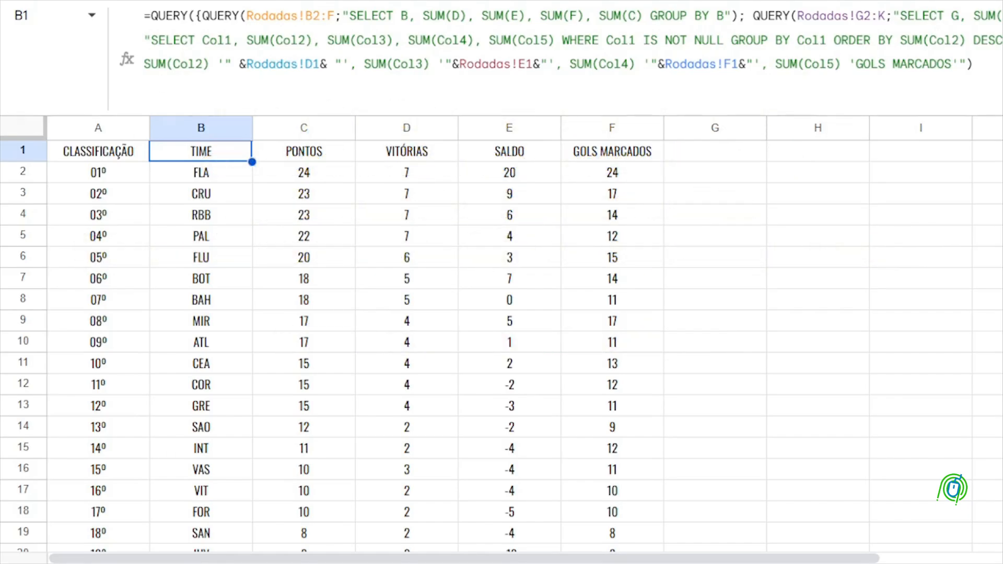
{"action": "left_click", "coordinate": [130, 562]}
{"action": "left_click_drag", "start_coordinate": [733, 42], "coordinate": [777, 42]}
{"action": "left_click", "coordinate": [776, 45]}
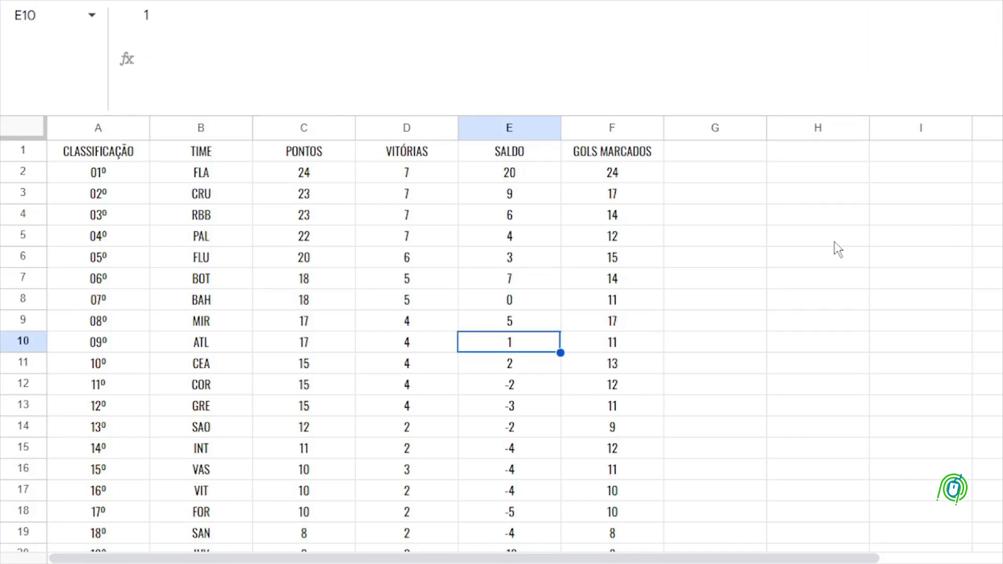
Make the header row A1:F1 bold
{"action": "left_click", "coordinate": [216, 156]}
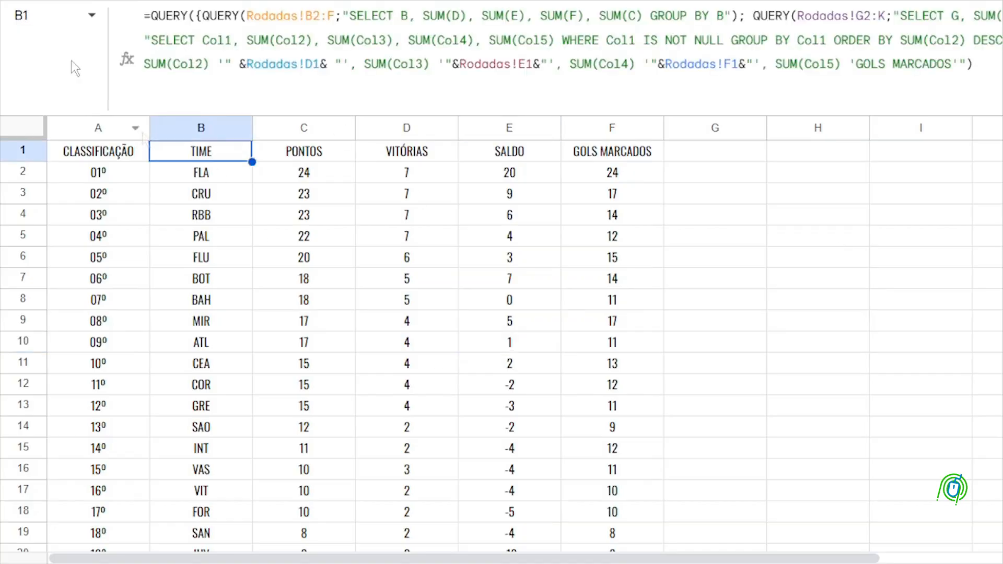
{"action": "key", "text": "Left"}
{"action": "key", "text": "ctrl+shift+Right"}
{"action": "key", "text": "ctrl+b"}
{"action": "key", "text": "Down"}
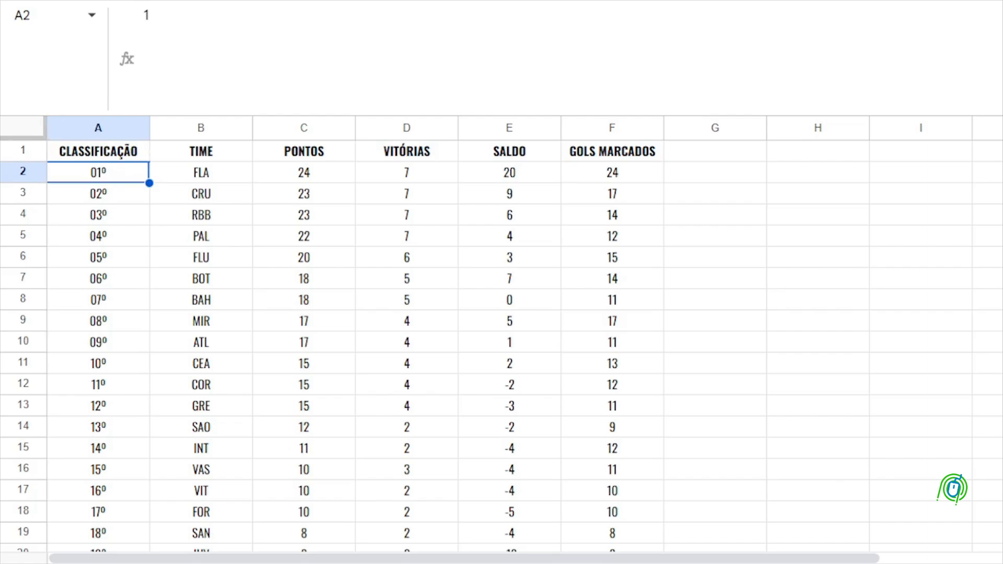
Fill rows 2 to 5, the top four teams, with a light blue background
{"action": "left_click_drag", "start_coordinate": [117, 174], "coordinate": [509, 237]}
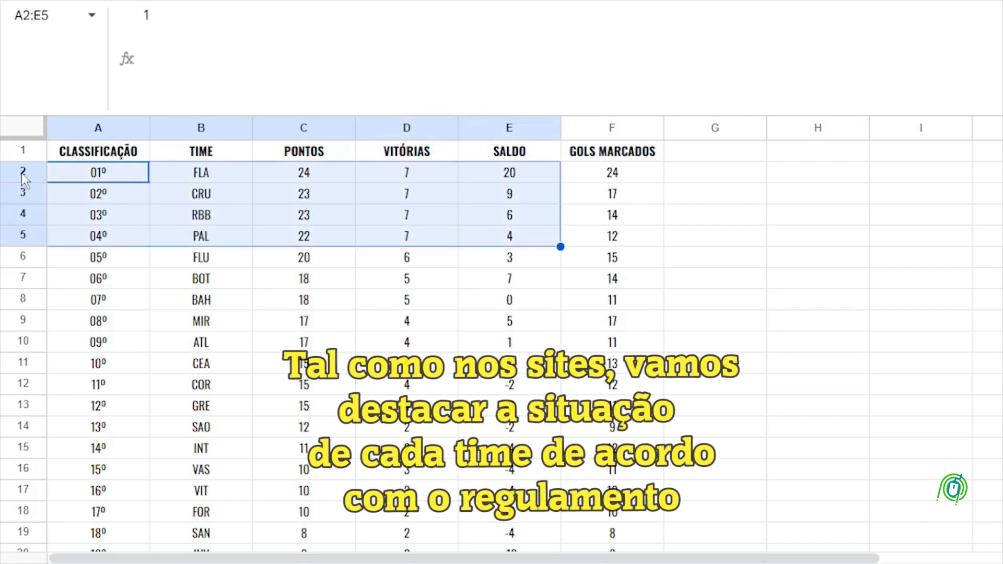
{"action": "left_click_drag", "start_coordinate": [24, 176], "coordinate": [30, 238]}
{"action": "left_click", "coordinate": [787, 1]}
{"action": "left_click", "coordinate": [970, 90]}
{"action": "left_click", "coordinate": [787, 1]}
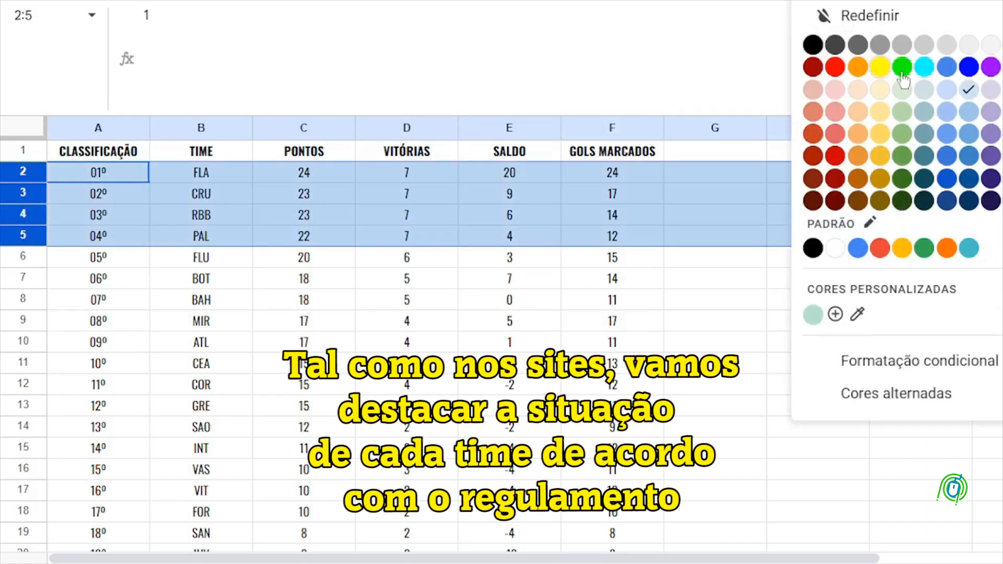
{"action": "left_click", "coordinate": [949, 93]}
{"action": "left_click", "coordinate": [795, 1]}
{"action": "left_click", "coordinate": [795, 1]}
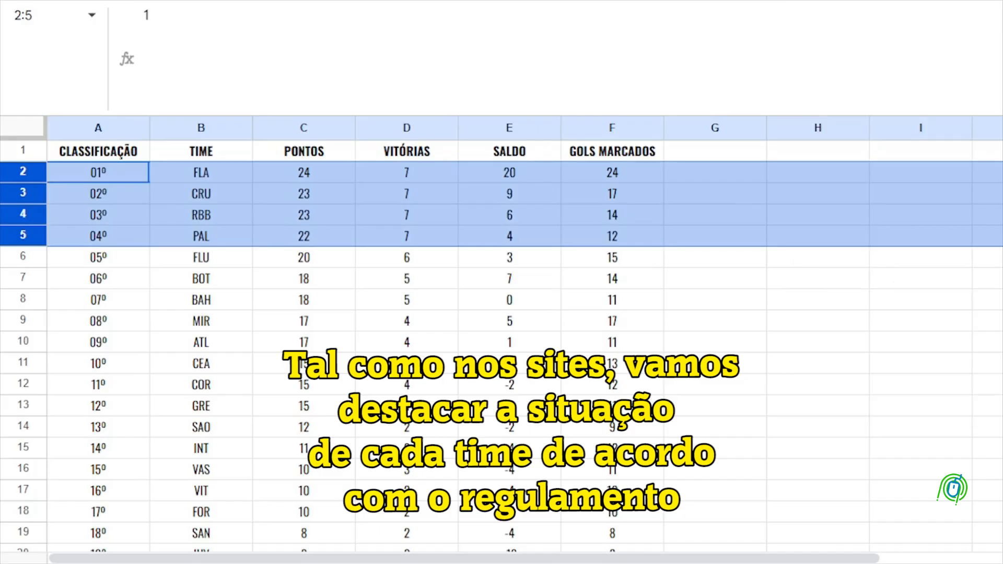
Fill rows 6 and 7 with light green and rows 8 to 13 with light yellow
{"action": "left_click_drag", "start_coordinate": [23, 259], "coordinate": [23, 278]}
{"action": "left_click", "coordinate": [795, 1]}
{"action": "left_click", "coordinate": [815, 315]}
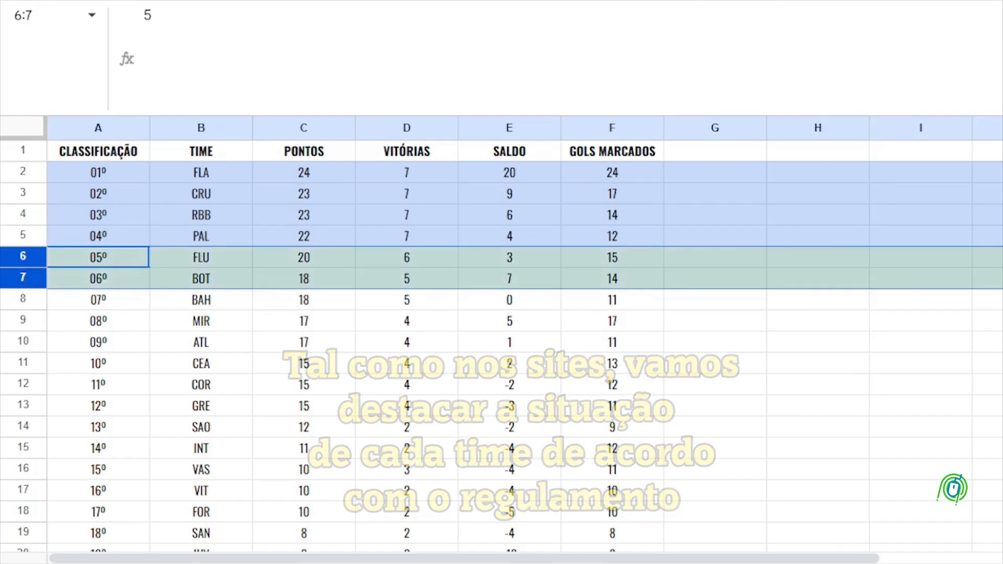
{"action": "left_click_drag", "start_coordinate": [23, 299], "coordinate": [23, 405]}
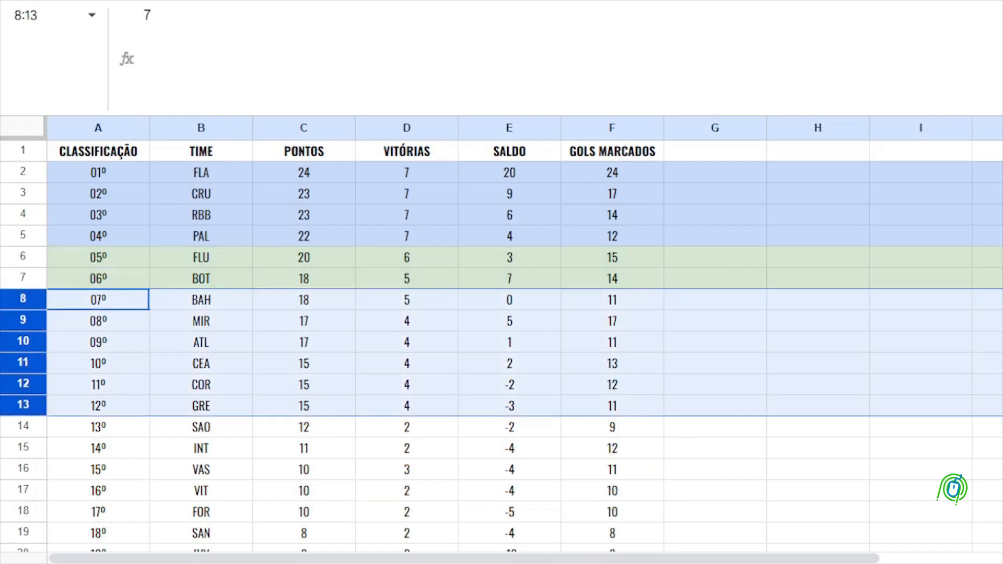
{"action": "left_click", "coordinate": [795, 2]}
{"action": "left_click", "coordinate": [882, 93]}
Fill rows 18 to 21, the last four teams, with a light red background
{"action": "scroll", "coordinate": [134, 384], "scroll_direction": "down", "scroll_amount": 2}
{"action": "left_click_drag", "start_coordinate": [31, 364], "coordinate": [32, 439]}
{"action": "key", "text": "ctrl+z"}
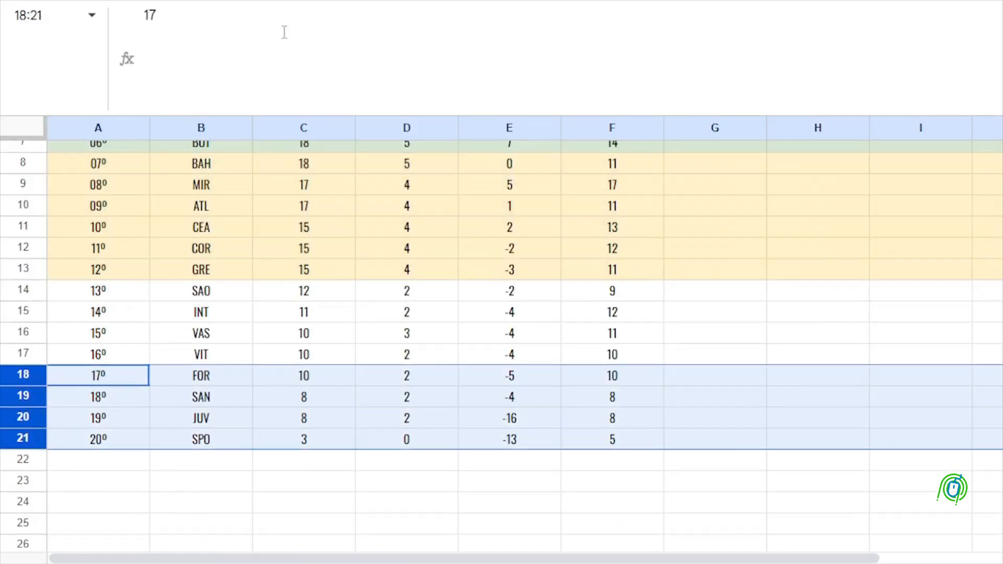
{"action": "left_click", "coordinate": [795, 1]}
{"action": "left_click", "coordinate": [835, 91]}
{"action": "scroll", "coordinate": [754, 342], "scroll_direction": "up", "scroll_amount": 2}
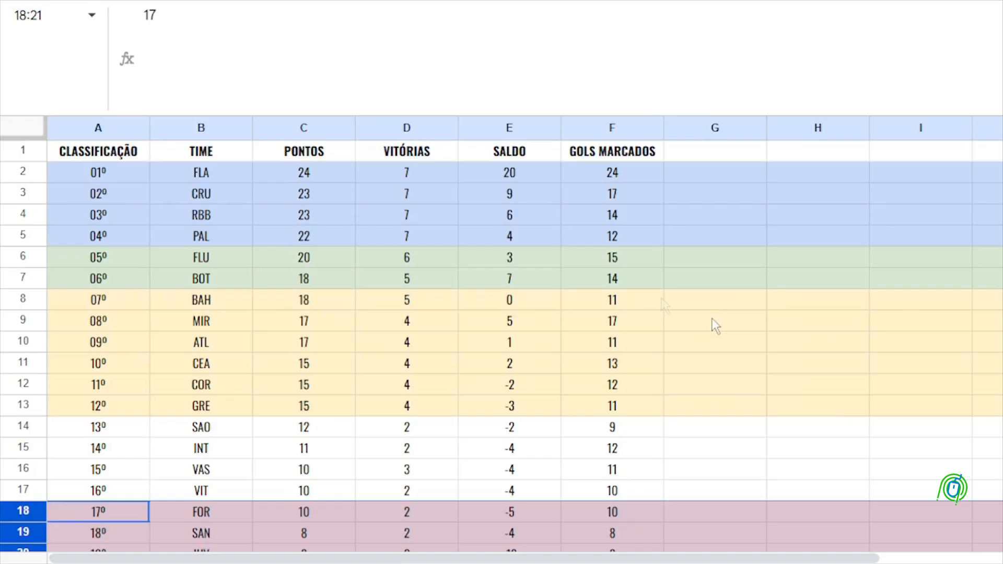
{"action": "left_click", "coordinate": [647, 284]}
{"action": "left_click_drag", "start_coordinate": [716, 135], "coordinate": [995, 128]}
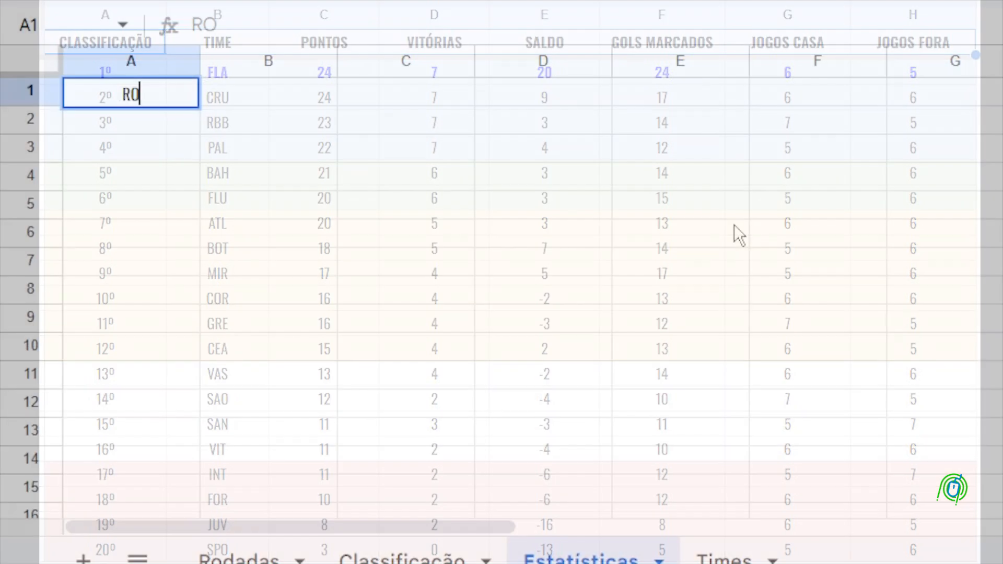
Enter the heading RODADA in A1 of the Estatísticas sheet
{"action": "type", "text": "DADA"}
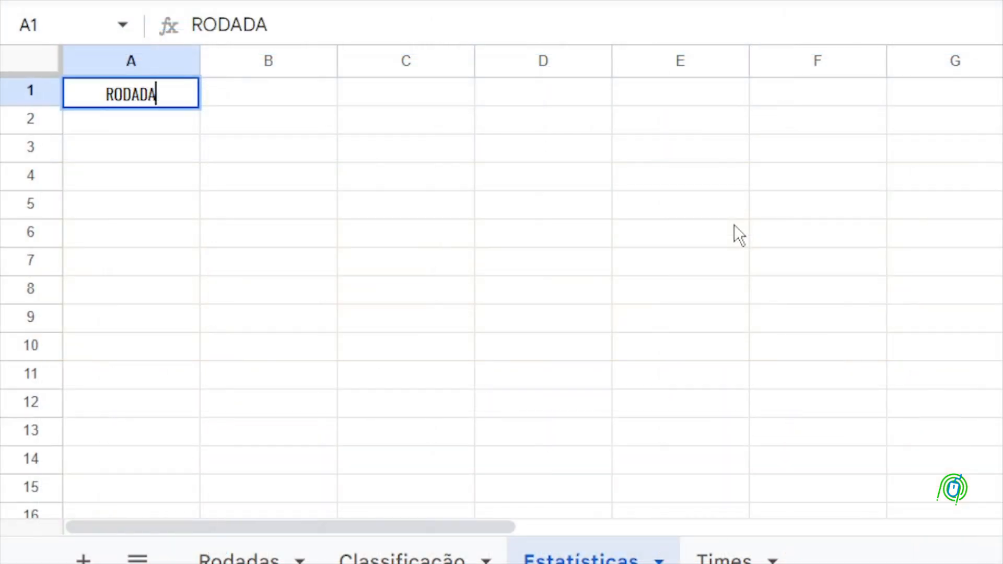
{"action": "key", "text": "Return"}
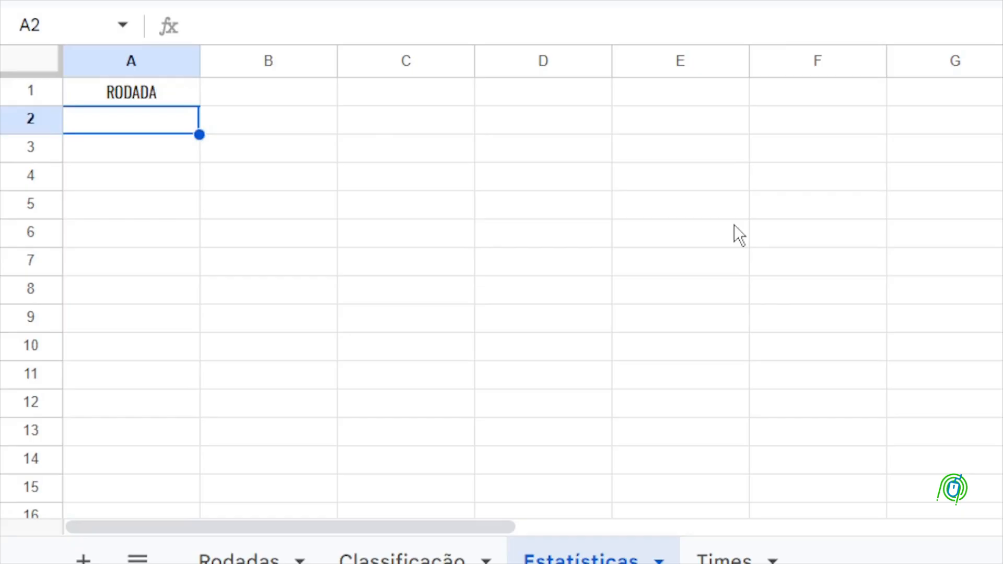
{"action": "key", "text": "Up"}
{"action": "key", "text": "Right"}
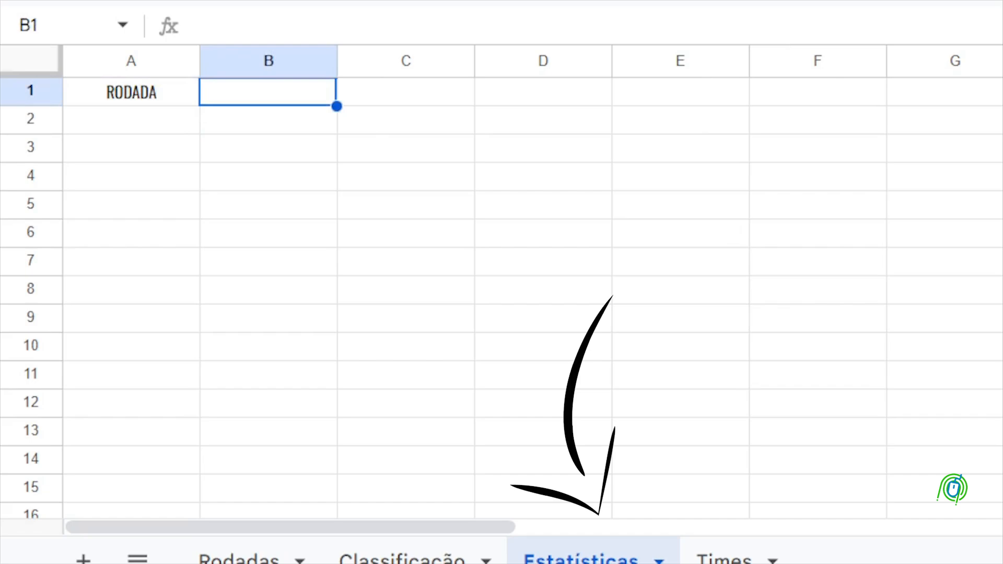
Add a dropdown from a range to B1 of Estatísticas, using Times!A1:A20 as its source
{"action": "left_click", "coordinate": [402, 1]}
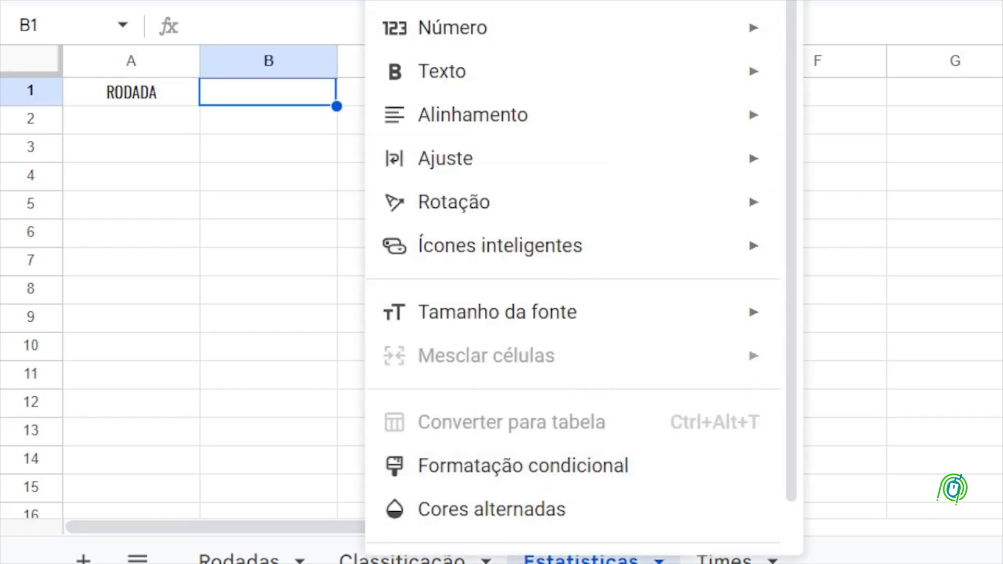
{"action": "left_click", "coordinate": [657, 508]}
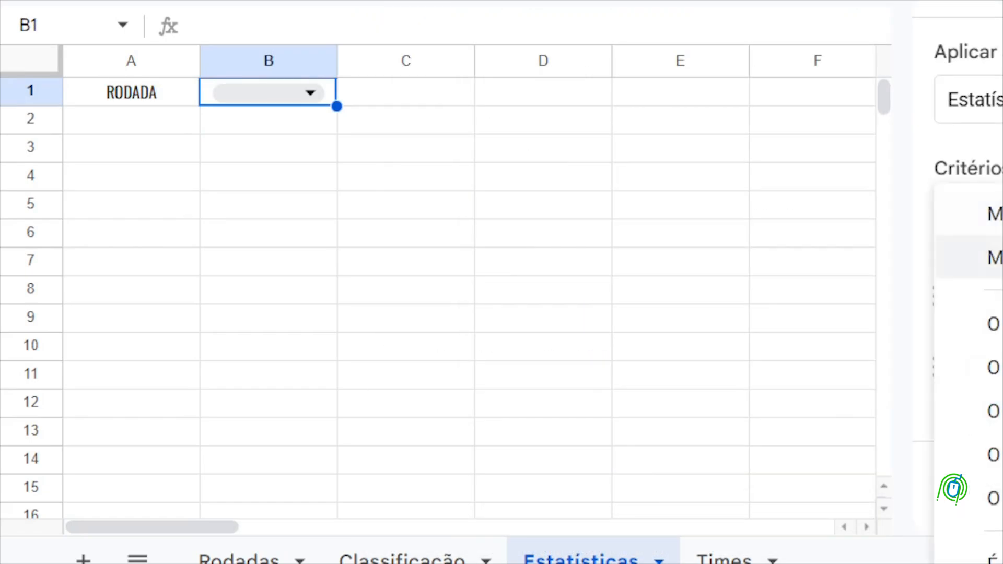
{"action": "left_click", "coordinate": [995, 257]}
{"action": "left_click", "coordinate": [998, 297]}
{"action": "left_click", "coordinate": [595, 217]}
{"action": "left_click", "coordinate": [724, 559]}
{"action": "left_click", "coordinate": [86, 95]}
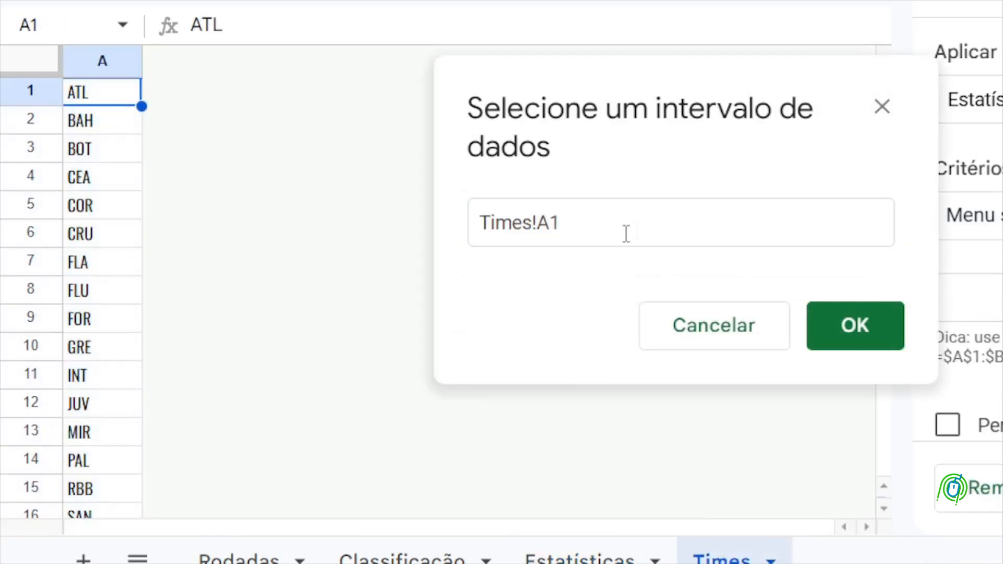
{"action": "left_click", "coordinate": [625, 233]}
{"action": "scroll", "coordinate": [80, 264], "scroll_direction": "down", "scroll_amount": 3}
{"action": "type", "text": ":A20"}
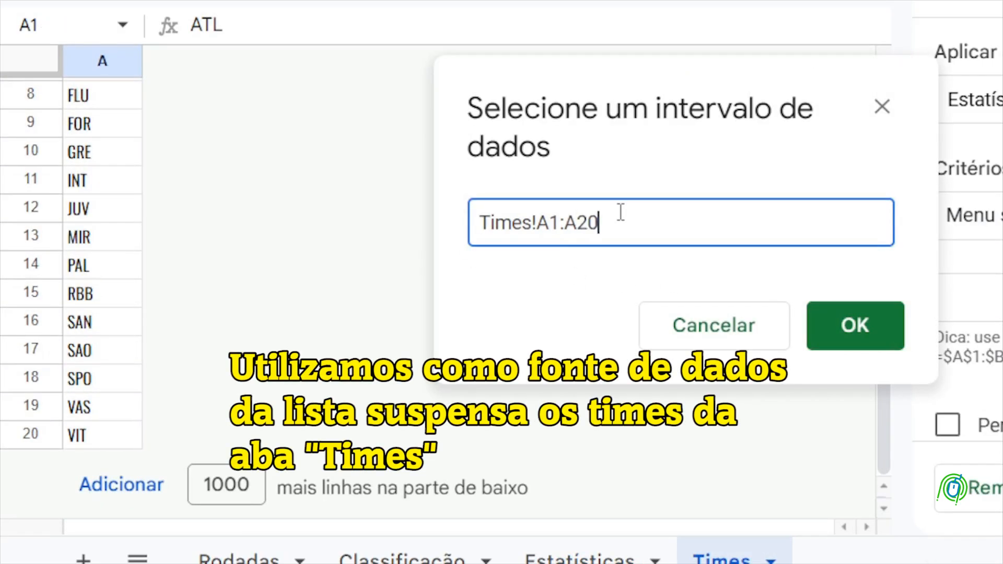
{"action": "left_click", "coordinate": [857, 323]}
{"action": "left_click", "coordinate": [951, 488]}
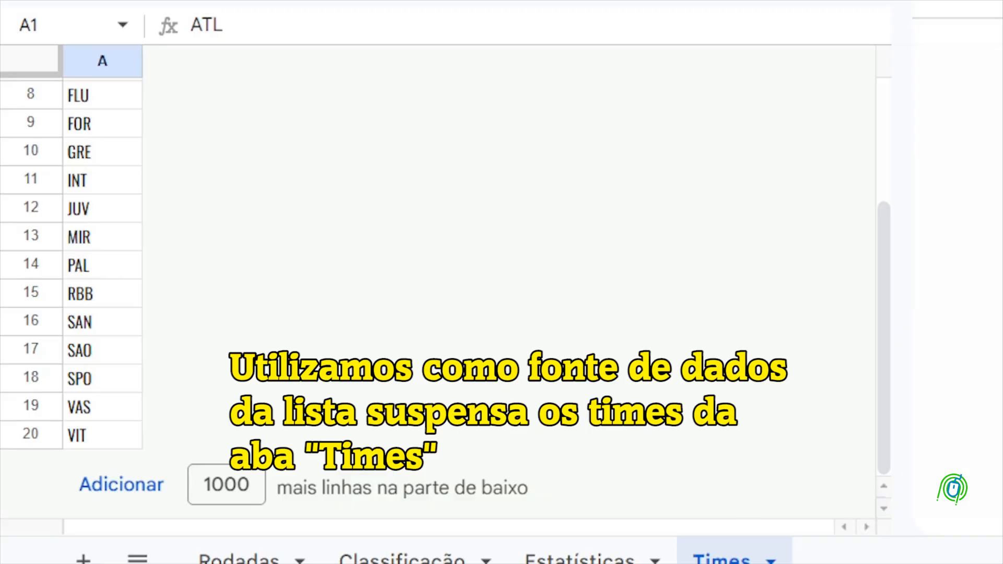
Return to the Estatísticas sheet and choose the team BOT in the B1 dropdown
{"action": "left_click", "coordinate": [580, 558]}
{"action": "left_click", "coordinate": [308, 92]}
{"action": "left_click", "coordinate": [235, 218]}
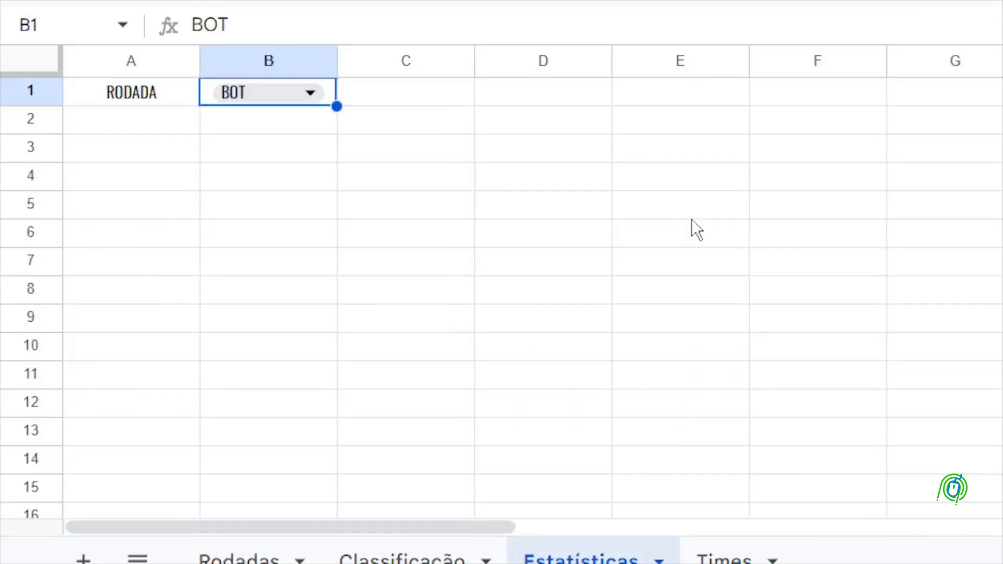
Enter in A2 a QUERY on Rodadas!A2:H selecting A, B, C, G, H where B is not null and B or G equals B1, ordered by A
{"action": "key", "text": "Down"}
{"action": "key", "text": "Left"}
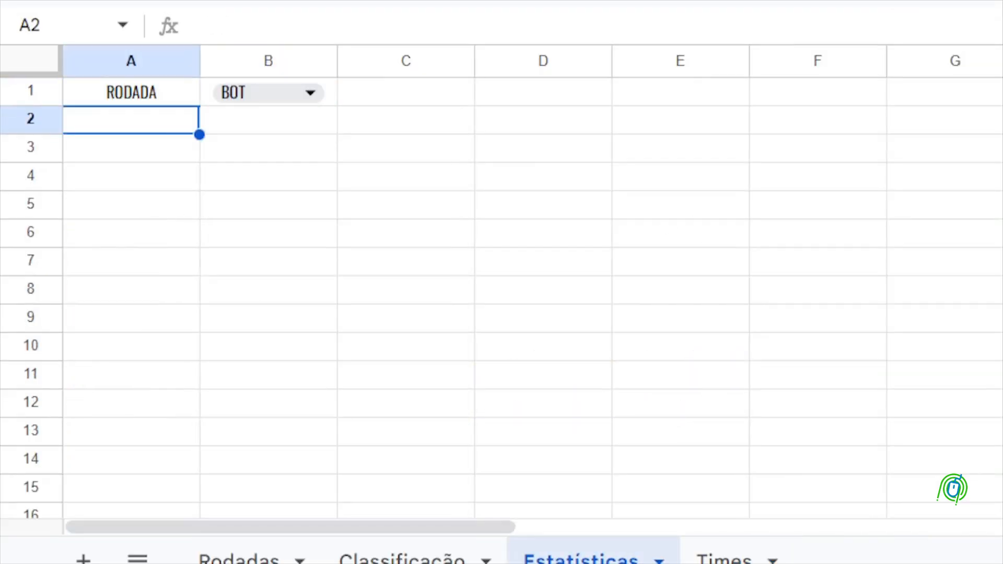
{"action": "left_click_drag", "start_coordinate": [51, 44], "coordinate": [57, 97]}
{"action": "left_click", "coordinate": [387, 73]}
{"action": "key", "text": "ctrl+v"}
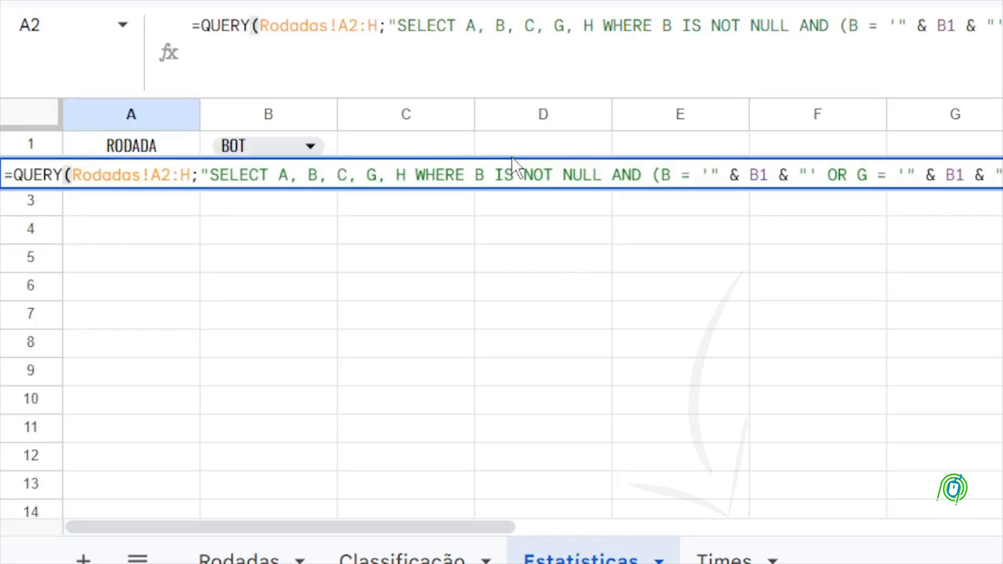
{"action": "left_click", "coordinate": [609, 27]}
{"action": "key", "text": "ctrl+Return"}
{"action": "key", "text": "Return"}
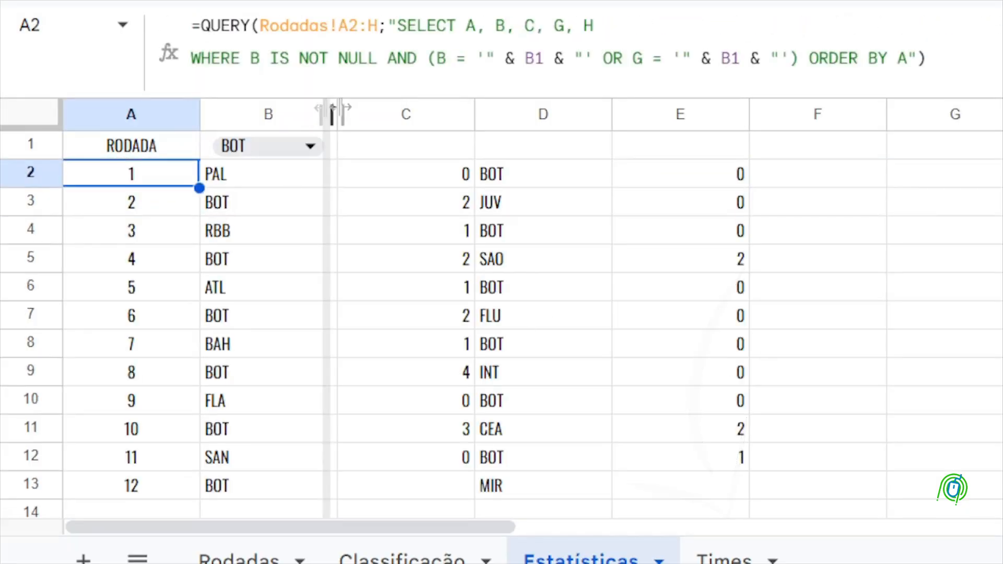
Narrow columns A to E of the match list and centre their contents horizontally
{"action": "left_click_drag", "start_coordinate": [337, 107], "coordinate": [277, 109]}
{"action": "left_click_drag", "start_coordinate": [200, 114], "coordinate": [233, 114]}
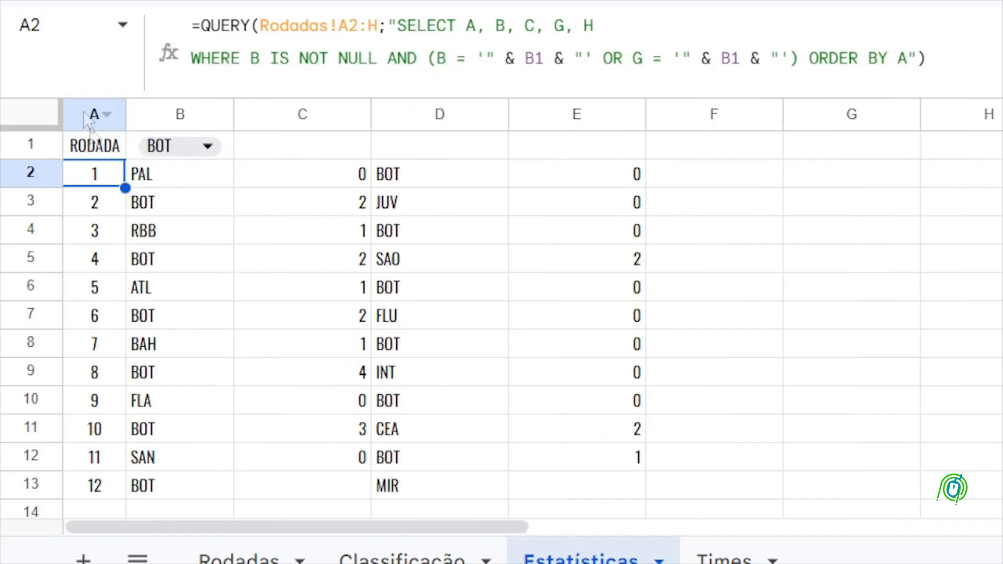
{"action": "left_click_drag", "start_coordinate": [94, 114], "coordinate": [597, 112]}
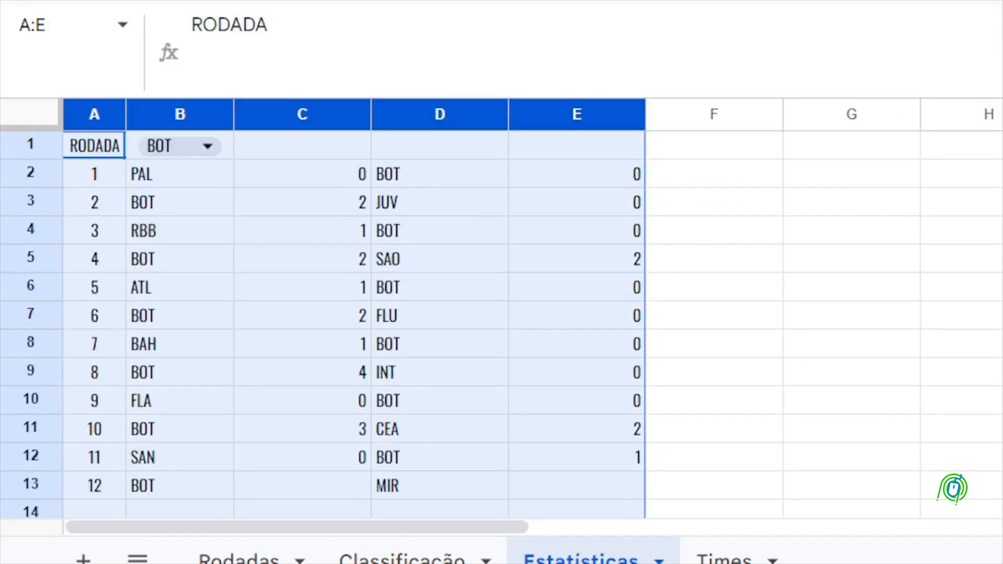
{"action": "left_click", "coordinate": [778, 24]}
{"action": "left_click", "coordinate": [824, 73]}
{"action": "left_click_drag", "start_coordinate": [305, 115], "coordinate": [530, 115]}
{"action": "left_click_drag", "start_coordinate": [645, 115], "coordinate": [577, 126]}
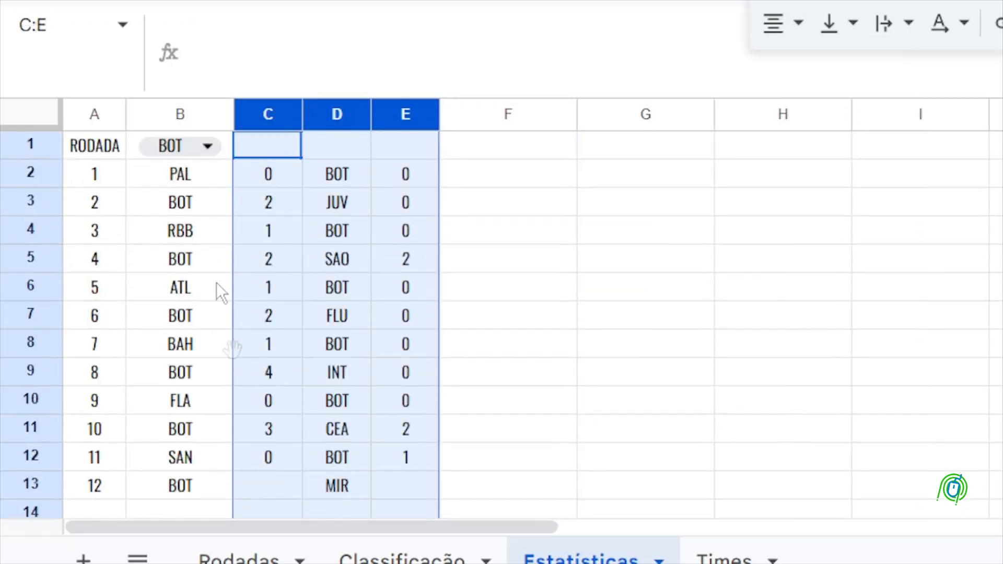
Choose FLA in the B1 dropdown and apply orange alternating colours to the match list in columns A to E
{"action": "left_click", "coordinate": [207, 146]}
{"action": "scroll", "coordinate": [211, 365], "scroll_direction": "down", "scroll_amount": 3}
{"action": "left_click", "coordinate": [203, 262]}
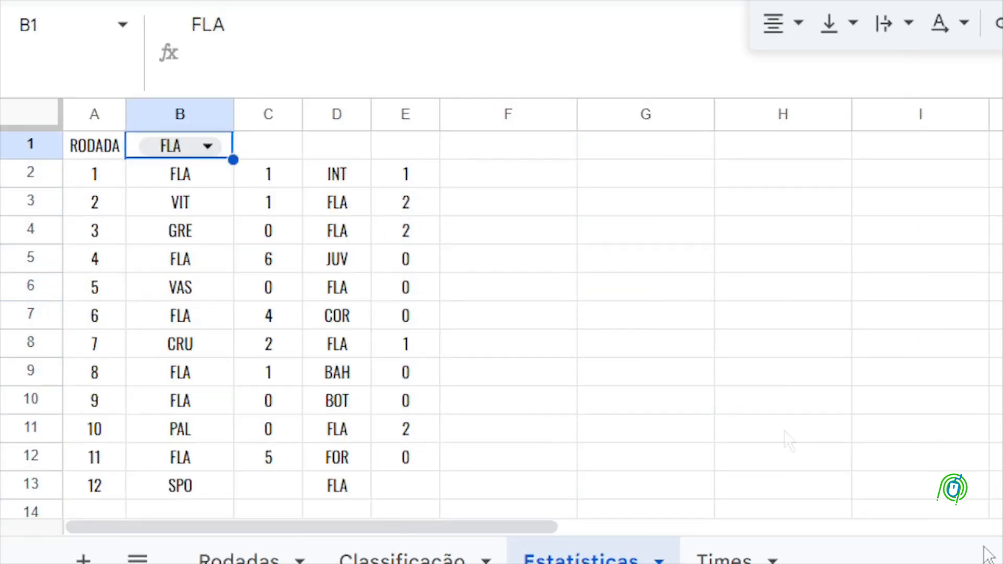
{"action": "left_click_drag", "start_coordinate": [94, 145], "coordinate": [395, 145]}
{"action": "left_click", "coordinate": [995, 24]}
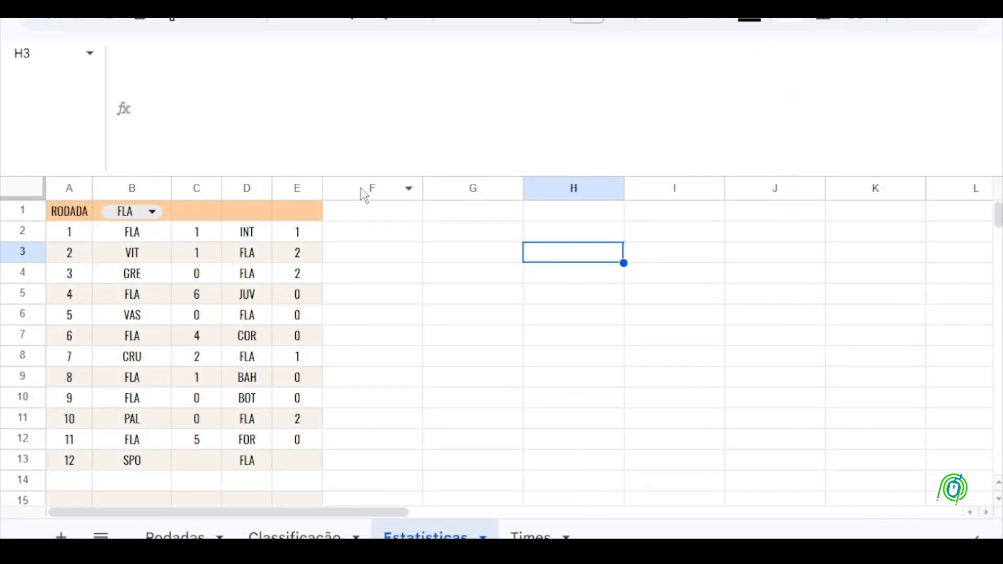
Narrow columns F to L, making F a thin separator, and fill column F with black
{"action": "left_click_drag", "start_coordinate": [362, 194], "coordinate": [947, 188]}
{"action": "left_click_drag", "start_coordinate": [422, 188], "coordinate": [339, 188]}
{"action": "left_click", "coordinate": [356, 217]}
{"action": "left_click", "coordinate": [332, 189]}
{"action": "left_click", "coordinate": [790, 20]}
{"action": "left_click", "coordinate": [589, 82]}
Enter the heading CLASS in G1 and the values 1 and 2 in G2 and G3
{"action": "key", "text": "Right"}
{"action": "type", "text": "CLASS"}
{"action": "key", "text": "Return"}
{"action": "type", "text": "1"}
{"action": "key", "text": "Return"}
{"action": "type", "text": "2"}
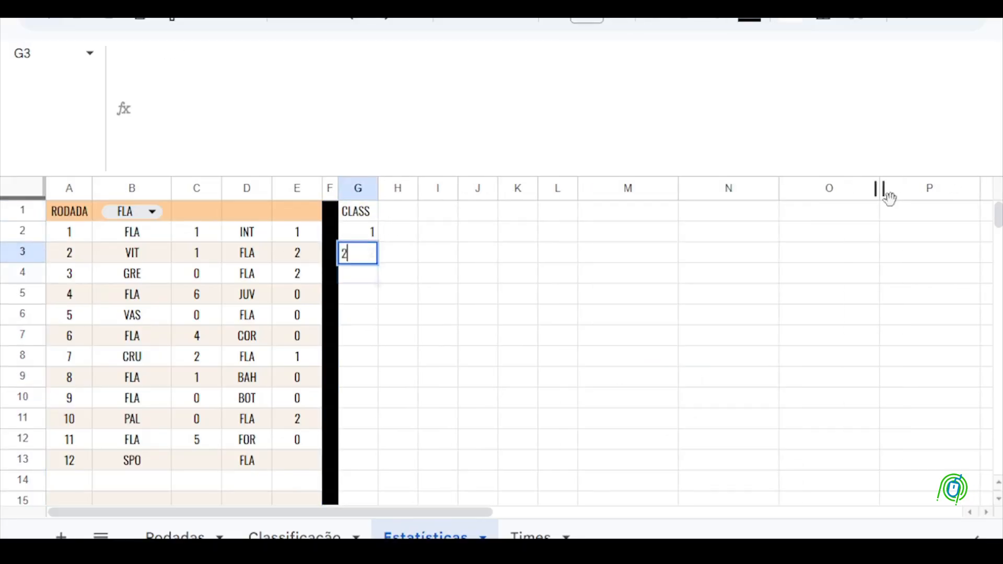
{"action": "key", "text": "Return"}
Extend the number series down column G to position 20 and delete the surplus numbers below it
{"action": "key", "text": "Up"}
{"action": "key", "text": "Up"}
{"action": "key", "text": "shift+Down"}
{"action": "left_click_drag", "start_coordinate": [378, 262], "coordinate": [377, 405]}
{"action": "left_click", "coordinate": [368, 383]}
{"action": "key", "text": "shift+Down"}
{"action": "key", "text": "Delete"}
{"action": "scroll", "coordinate": [522, 410], "scroll_direction": "up", "scroll_amount": 3}
Narrow columns G to O to equal width and centre their contents horizontally
{"action": "left_click_drag", "start_coordinate": [360, 186], "coordinate": [829, 188]}
{"action": "left_click_drag", "start_coordinate": [578, 192], "coordinate": [571, 192]}
{"action": "left_click", "coordinate": [906, 23]}
{"action": "left_click", "coordinate": [572, 52]}
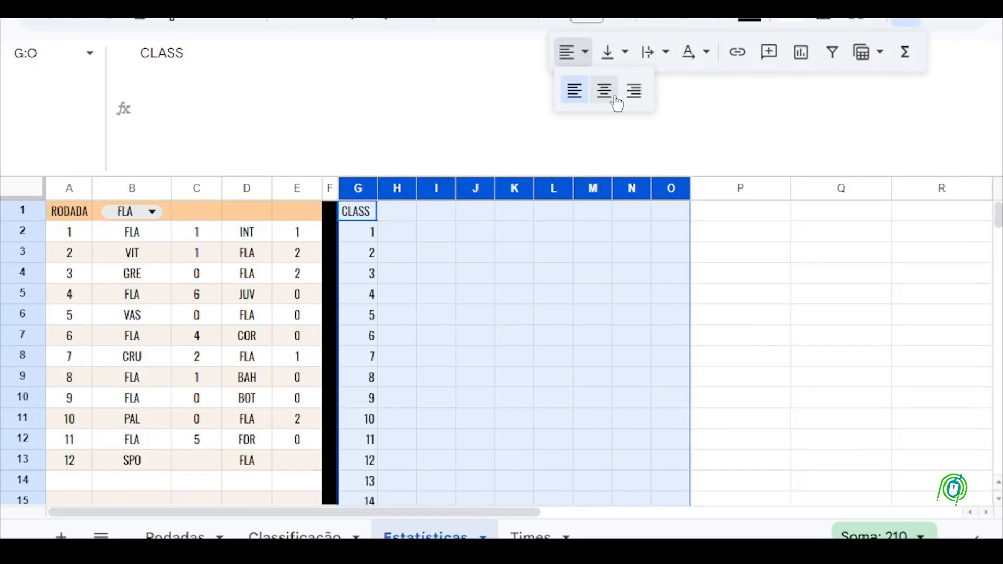
{"action": "left_click", "coordinate": [614, 97]}
Enter the round numbers 1 in H1 and 2 in M1, leaving four columns between them
{"action": "left_click", "coordinate": [359, 238]}
{"action": "key", "text": "Up"}
{"action": "key", "text": "Right"}
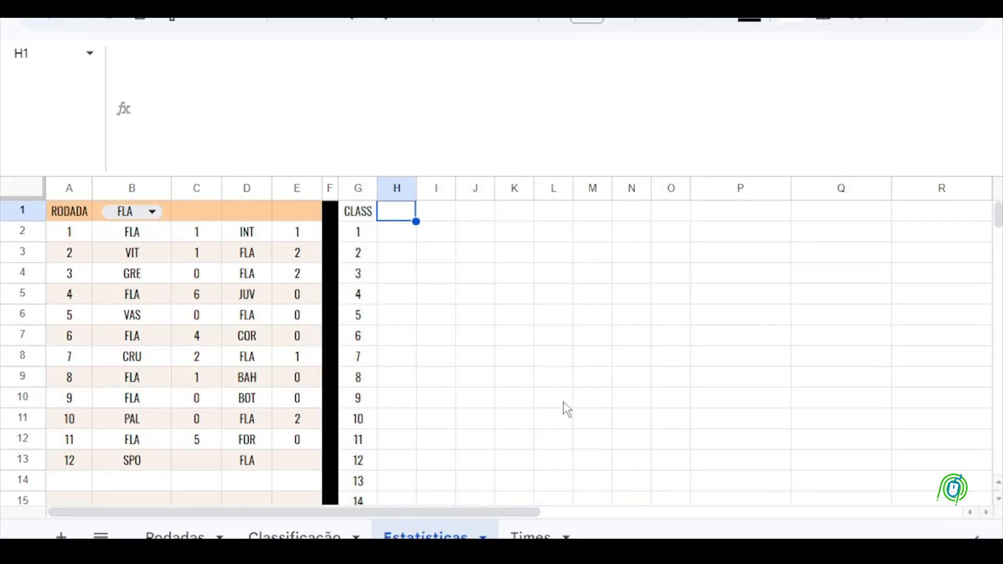
{"action": "type", "text": "1"}
{"action": "key", "text": "Right"}
{"action": "key", "text": "Right"}
{"action": "key", "text": "Right"}
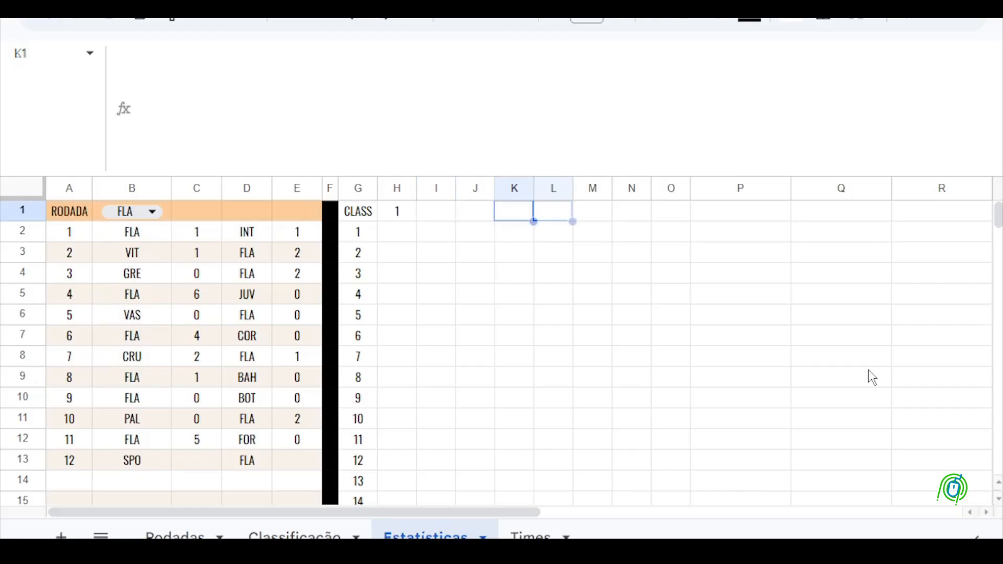
{"action": "key", "text": "Right"}
{"action": "key", "text": "Right"}
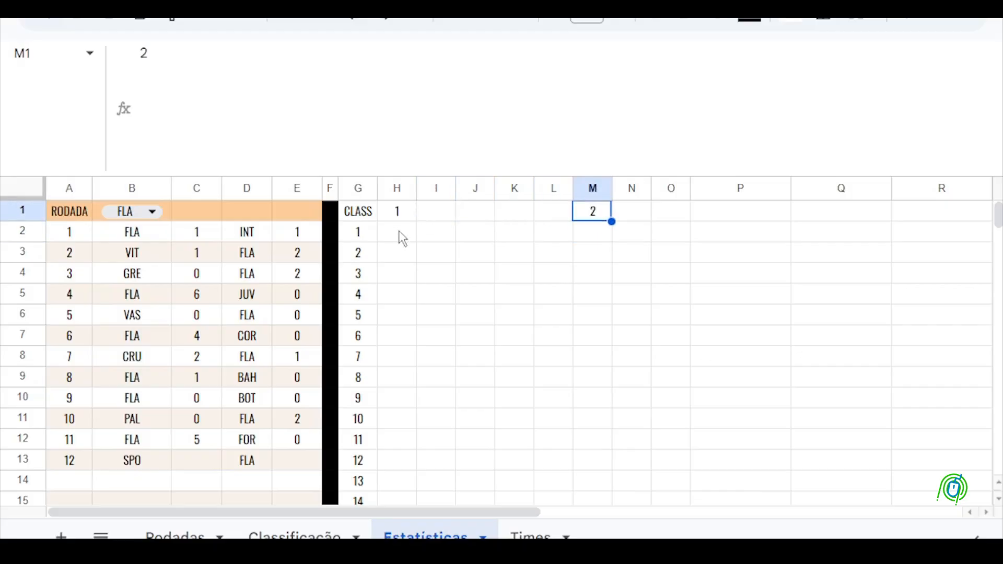
Enter a QUERY formula in H2 stacking home and away sums from Rodadas!A2:F and A2:K, limited to rounds up to H1 and ranked descending
{"action": "left_click", "coordinate": [402, 241]}
{"action": "type", "text": "=QUERY({QUERY(Rodadas!A2:F;\"SELECT A, B, SUM(D), SUM(E), SUM(F), SUM(C) GROUP BY A, B\");  QUERY(Rodadas!A2:K;\"SELECT A, G, SUM(I), SUM(J), SUM(K), SUM(H) GROUP BY A, G\")}; \"SELECT Col2, SUM(Col3), SUM(Col4), SUM(Col5), SUM(Col6) WHERE Col1<=\"&H1&\" AND Col2 IS NOT NULL GROUP BY Col2 ORDER BY SUM(Col3) DESC, SUM(Col4) DESC, SUM(Col5) DESC, SUM(Col6) DESC LABEL Col2 '', SUM(Col3) '', SUM(Col4) '', SUM(Col5) '', SUM(Col6) ''\")"}
{"action": "key", "text": "Return"}
{"action": "key", "text": "Up"}
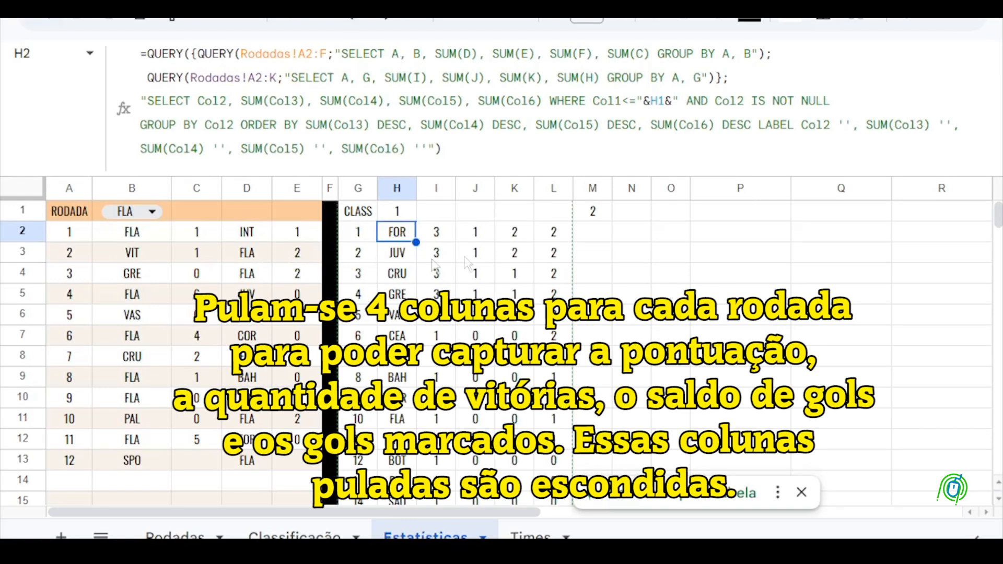
{"action": "left_click", "coordinate": [799, 490]}
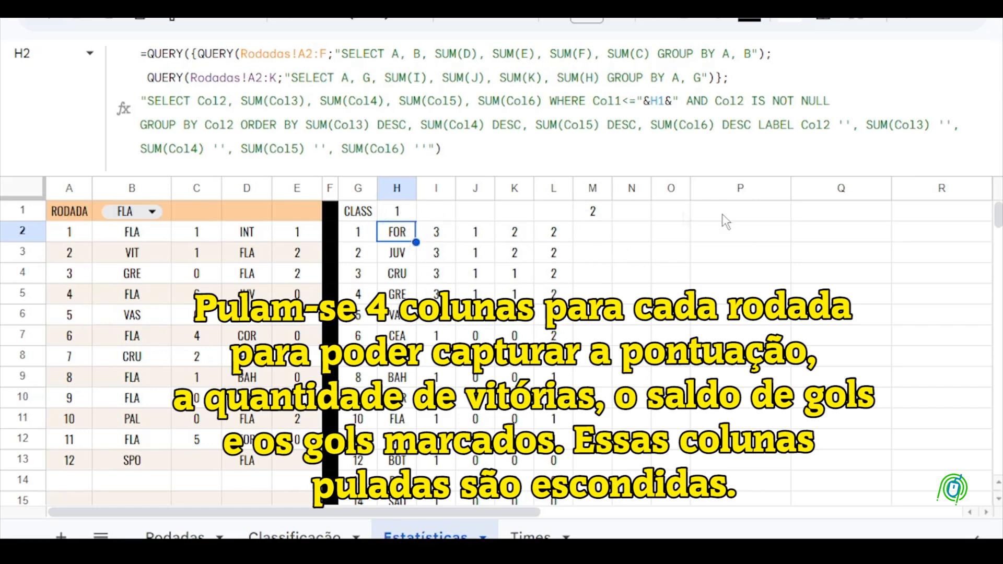
Enter round number 3 in R1 and make columns H to R equally narrow
{"action": "left_click", "coordinate": [928, 215]}
{"action": "type", "text": "3"}
{"action": "key", "text": "Left"}
{"action": "left_click_drag", "start_coordinate": [402, 192], "coordinate": [928, 191]}
{"action": "left_click_drag", "start_coordinate": [612, 187], "coordinate": [611, 188]}
{"action": "key", "text": "Right"}
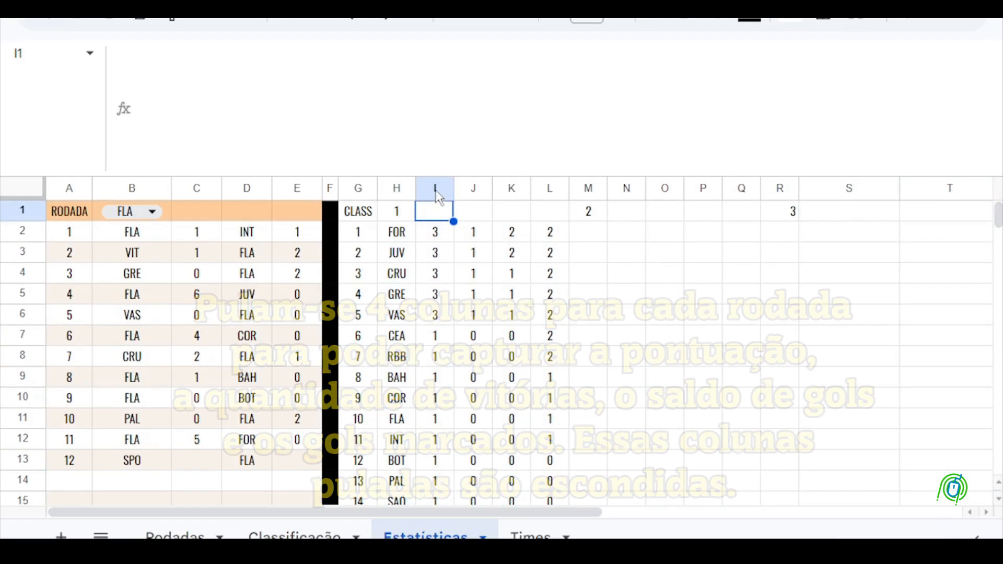
Hide the columns between the round numbers: I to L, N to Q and S to V
{"action": "left_click_drag", "start_coordinate": [435, 188], "coordinate": [542, 188]}
{"action": "right_click", "coordinate": [543, 188]}
{"action": "left_click", "coordinate": [634, 313]}
{"action": "left_click_drag", "start_coordinate": [473, 188], "coordinate": [844, 189]}
{"action": "left_click", "coordinate": [108, 19]}
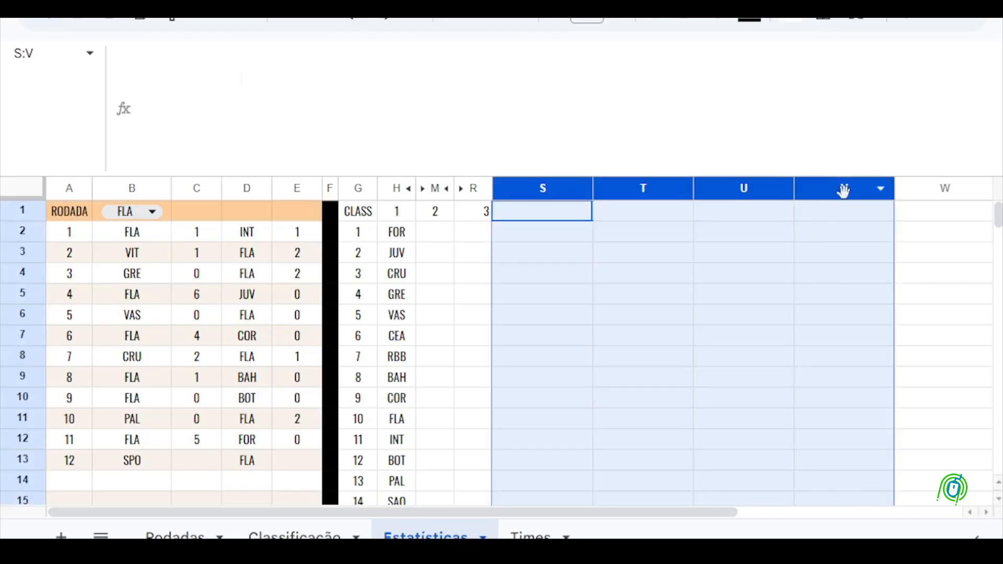
{"action": "left_click", "coordinate": [108, 19]}
Enter round number 4 in W1 and go to cell M2 under round 2
{"action": "key", "text": "Right"}
{"action": "key", "text": "Left"}
{"action": "type", "text": "4"}
{"action": "key", "text": "Left"}
{"action": "key", "text": "Left"}
{"action": "key", "text": "Down"}
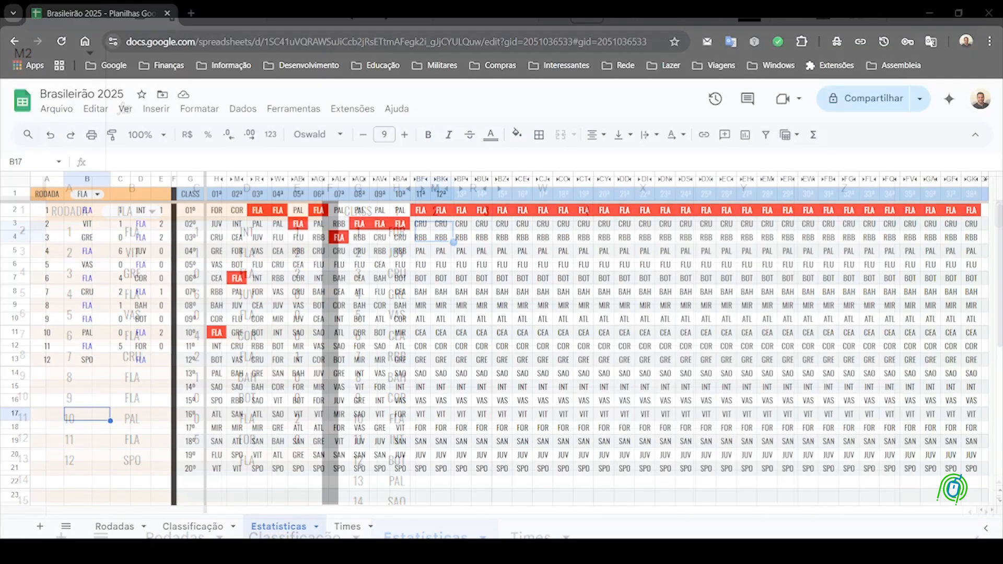
Switch the B1 team through COR, INT, PAL and SPO to check the match list and the highlighted positions per round
{"action": "left_click", "coordinate": [87, 194]}
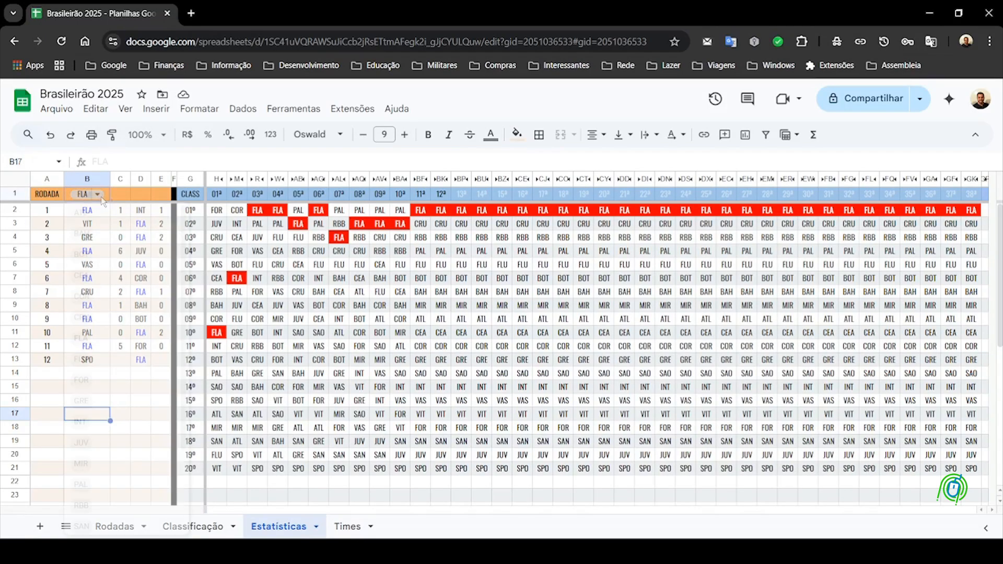
{"action": "left_click", "coordinate": [141, 336]}
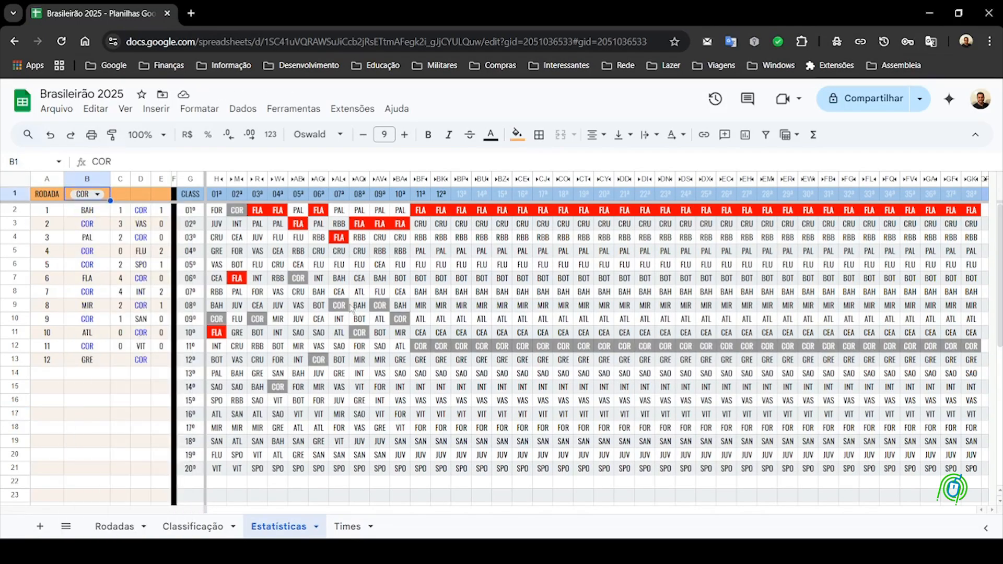
{"action": "left_click", "coordinate": [97, 194]}
{"action": "left_click", "coordinate": [92, 431]}
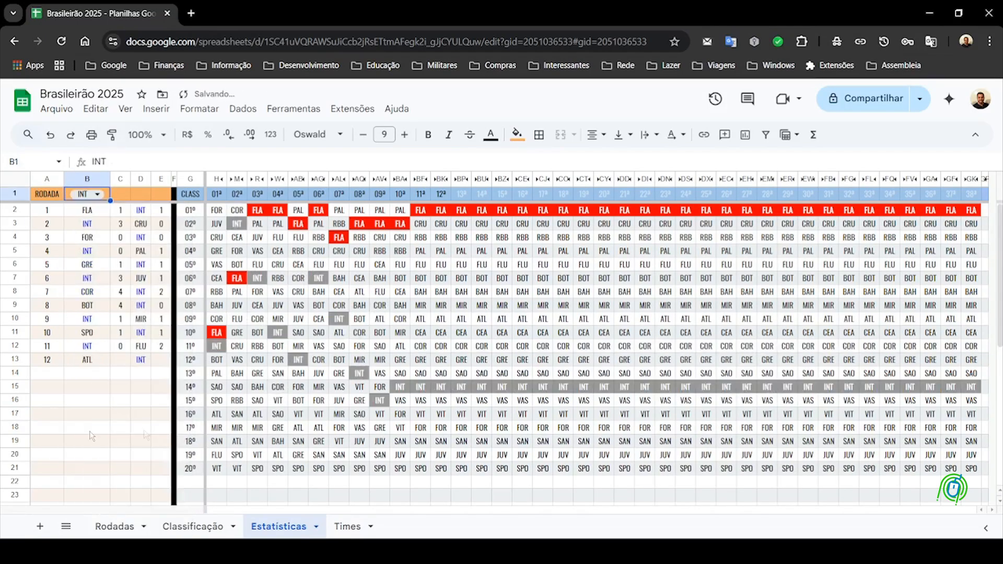
{"action": "left_click", "coordinate": [97, 195]}
{"action": "left_click", "coordinate": [89, 464]}
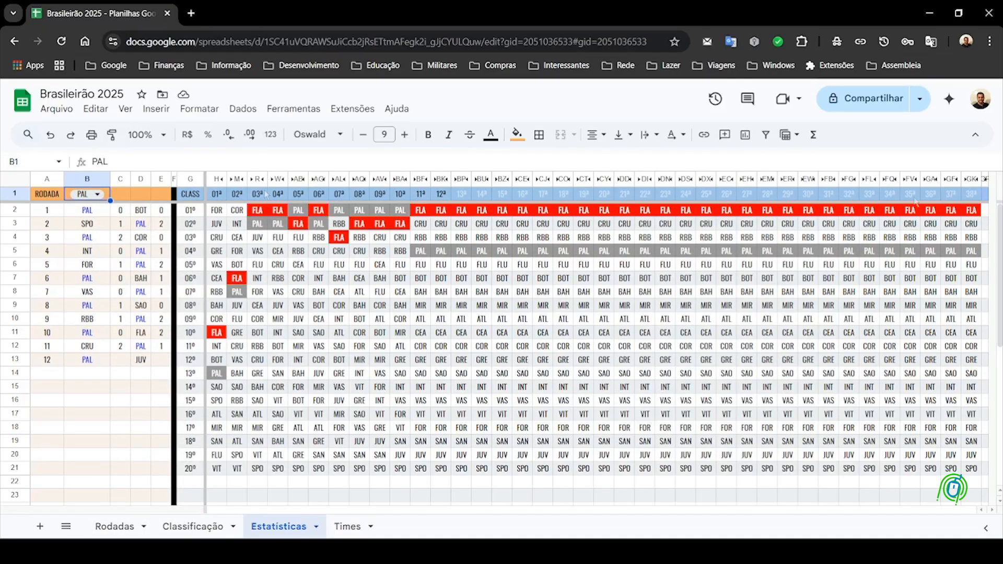
{"action": "left_click", "coordinate": [97, 194]}
{"action": "left_click", "coordinate": [92, 477]}
{"action": "left_click", "coordinate": [98, 194]}
{"action": "left_click", "coordinate": [97, 465]}
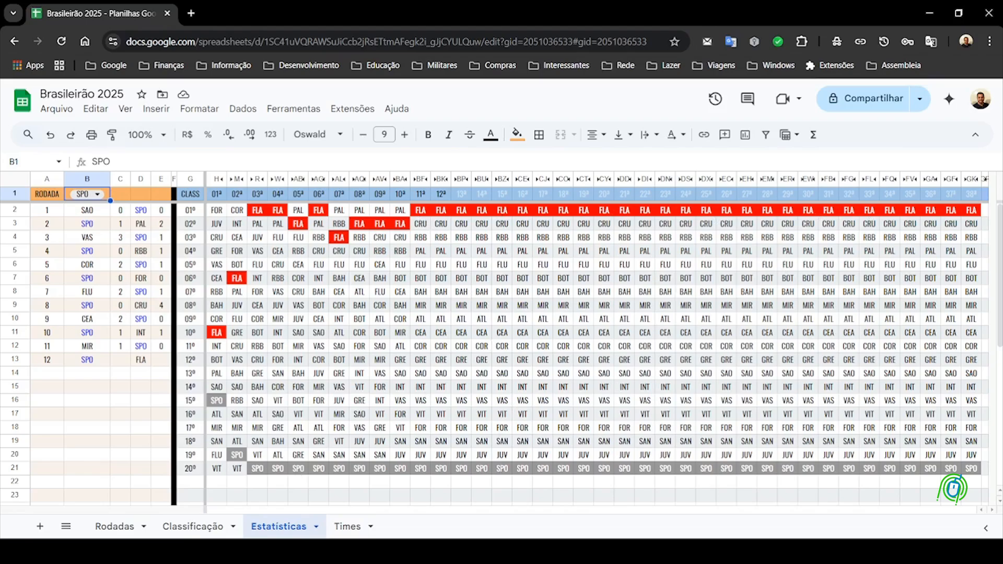
Review the Classificação and Rodadas sheets and inspect the JOGOS CASA formula in G2 of Classificação
{"action": "left_click", "coordinate": [193, 527]}
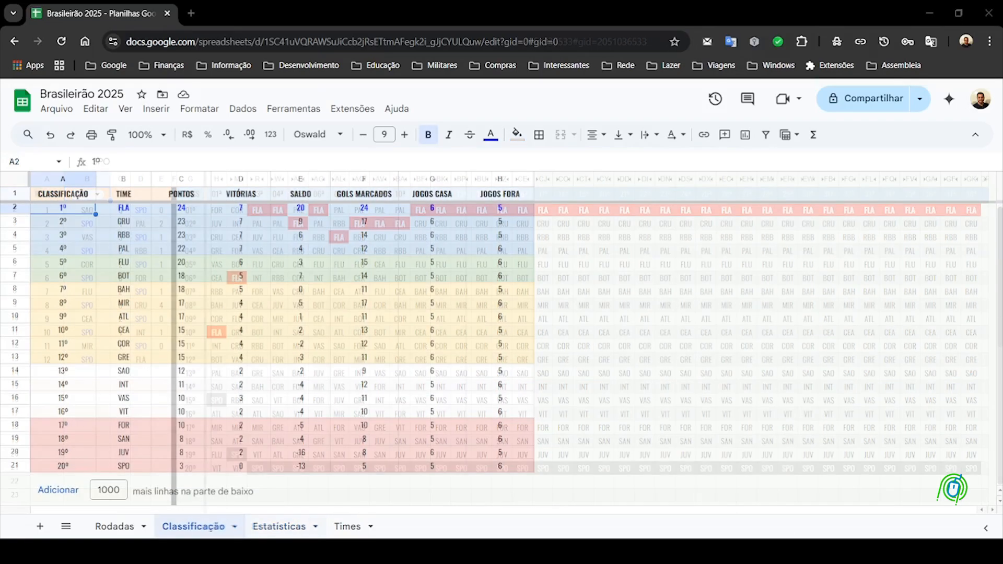
{"action": "left_click", "coordinate": [108, 526]}
{"action": "scroll", "coordinate": [164, 335], "scroll_direction": "down", "scroll_amount": 15}
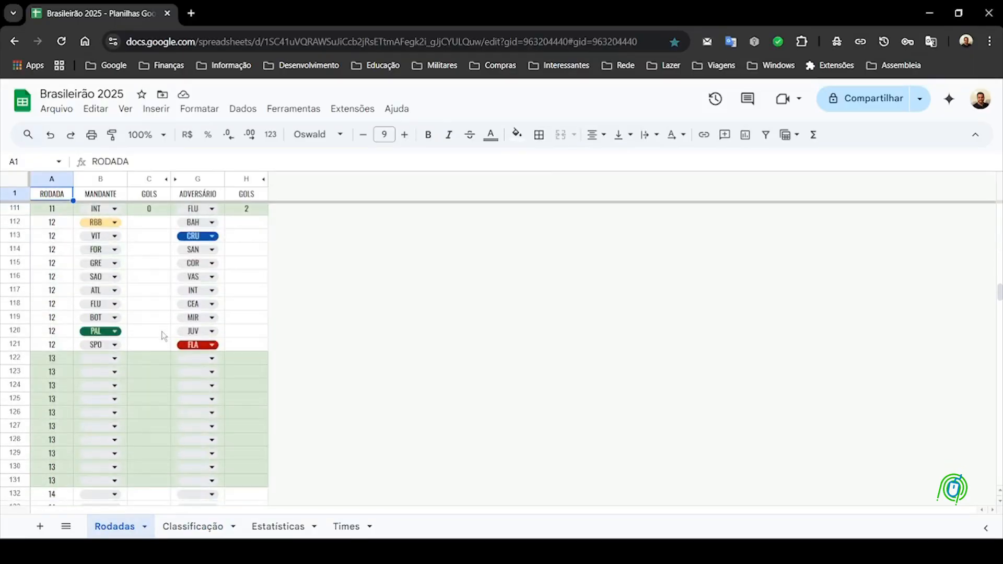
{"action": "scroll", "coordinate": [163, 335], "scroll_direction": "up", "scroll_amount": 20}
{"action": "left_click", "coordinate": [193, 527]}
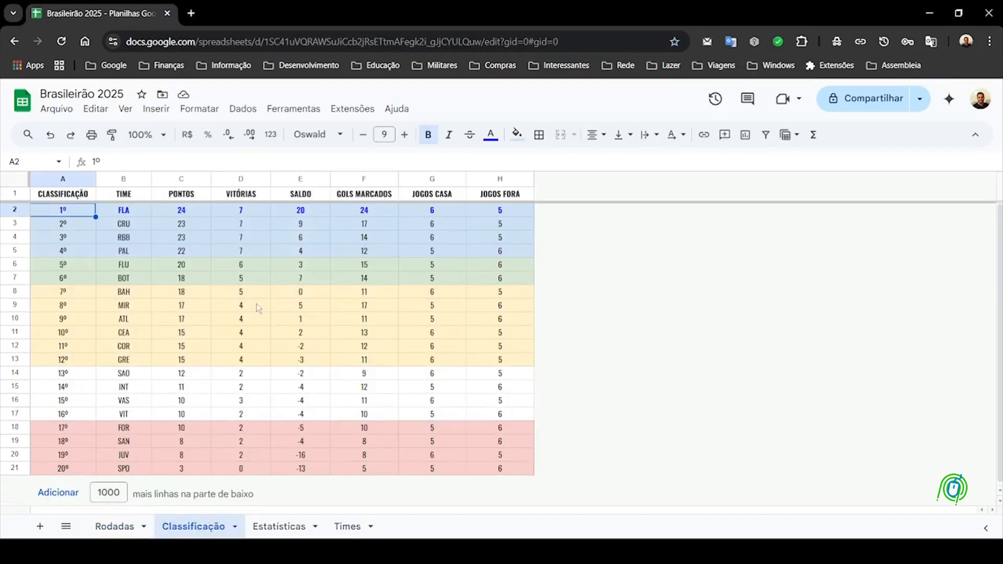
{"action": "left_click", "coordinate": [440, 201]}
{"action": "left_click", "coordinate": [441, 211]}
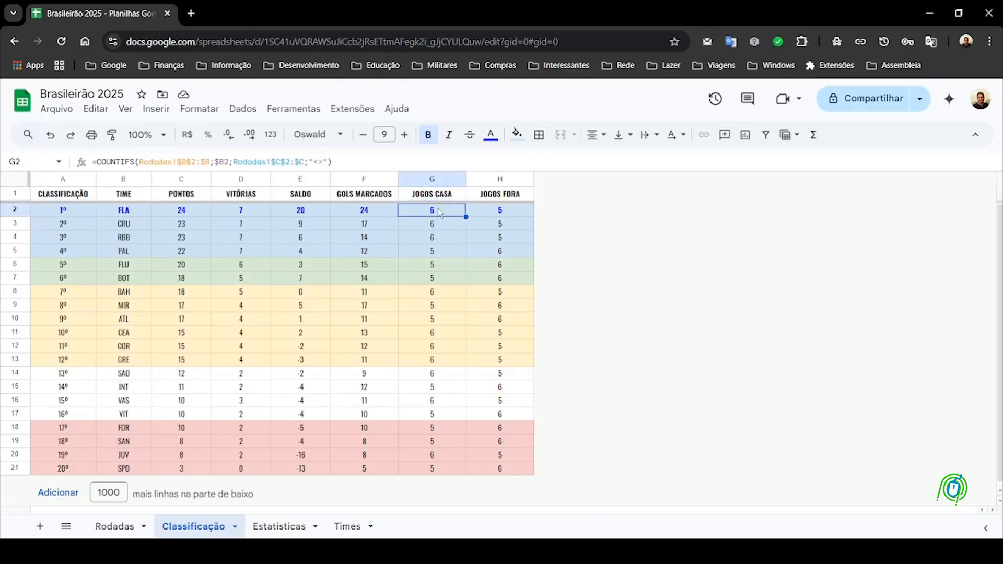
Look at the Times sheet, return to Estatísticas and choose FLU as the B1 team
{"action": "left_click", "coordinate": [280, 526]}
{"action": "left_click", "coordinate": [347, 526]}
{"action": "left_click", "coordinate": [279, 526]}
{"action": "left_click", "coordinate": [98, 194]}
{"action": "left_click", "coordinate": [96, 366]}
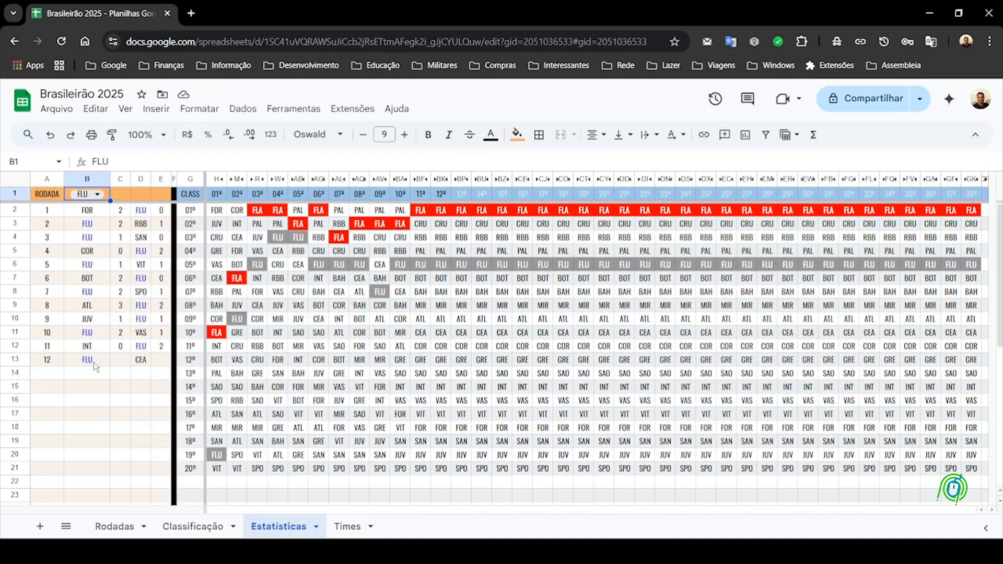